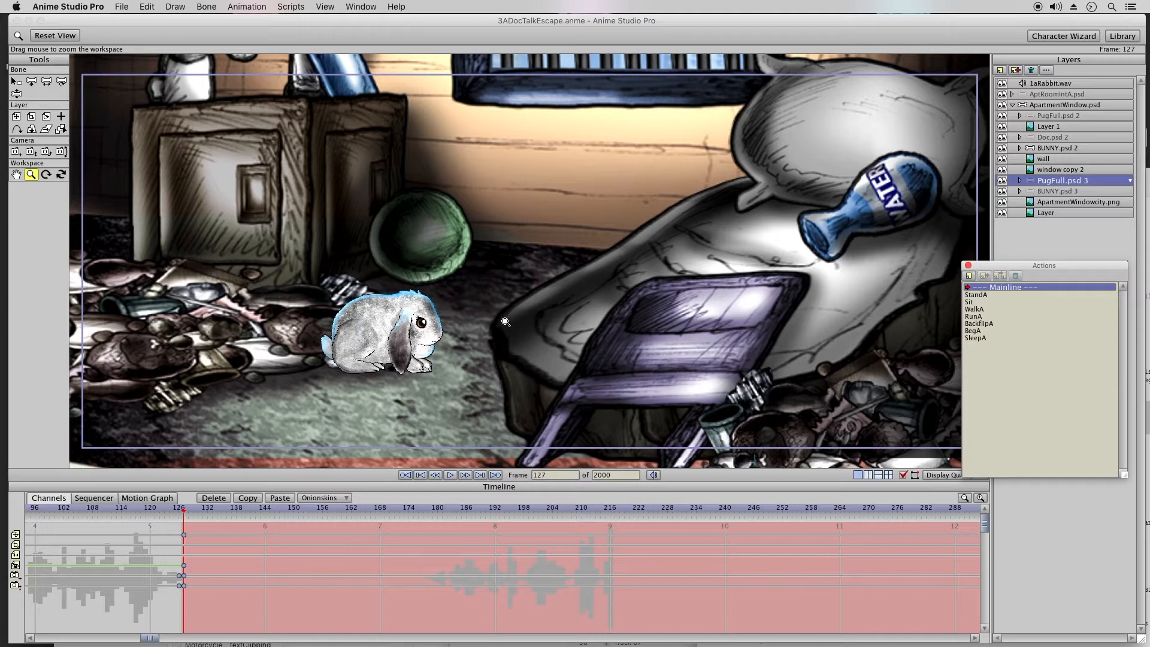
# Step: Reposition the Actions window so that it covers less of the animation canvas
pyautogui.moveTo(1012, 265); pyautogui.dragTo(1022, 231)
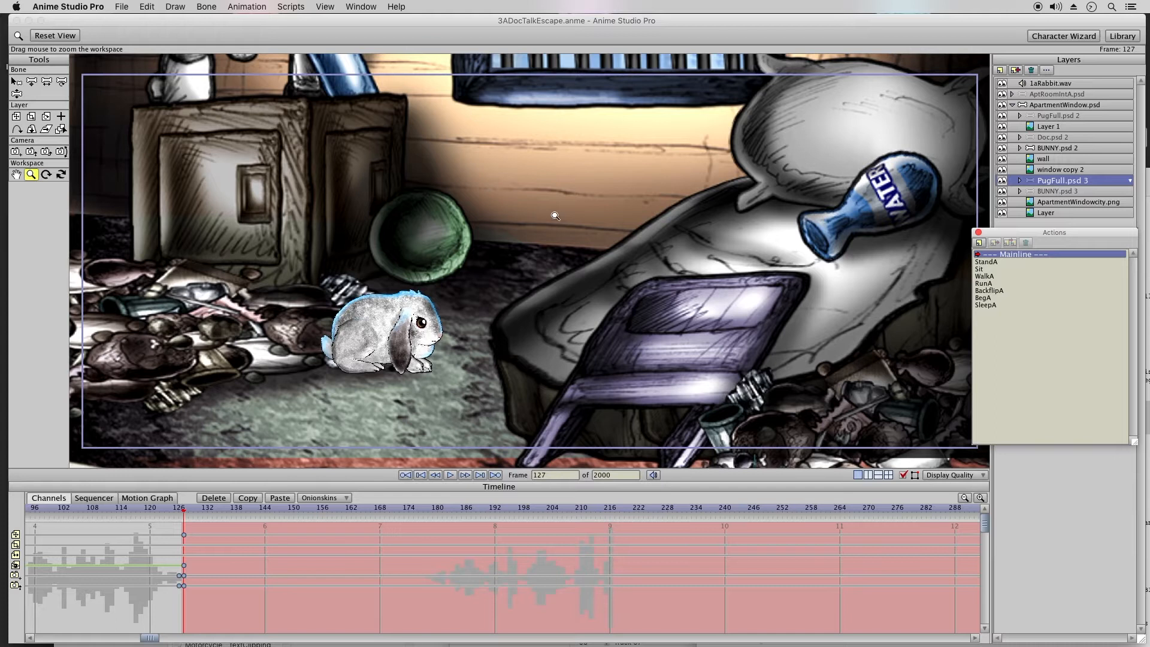
pyautogui.moveTo(1058, 233); pyautogui.dragTo(1055, 238)
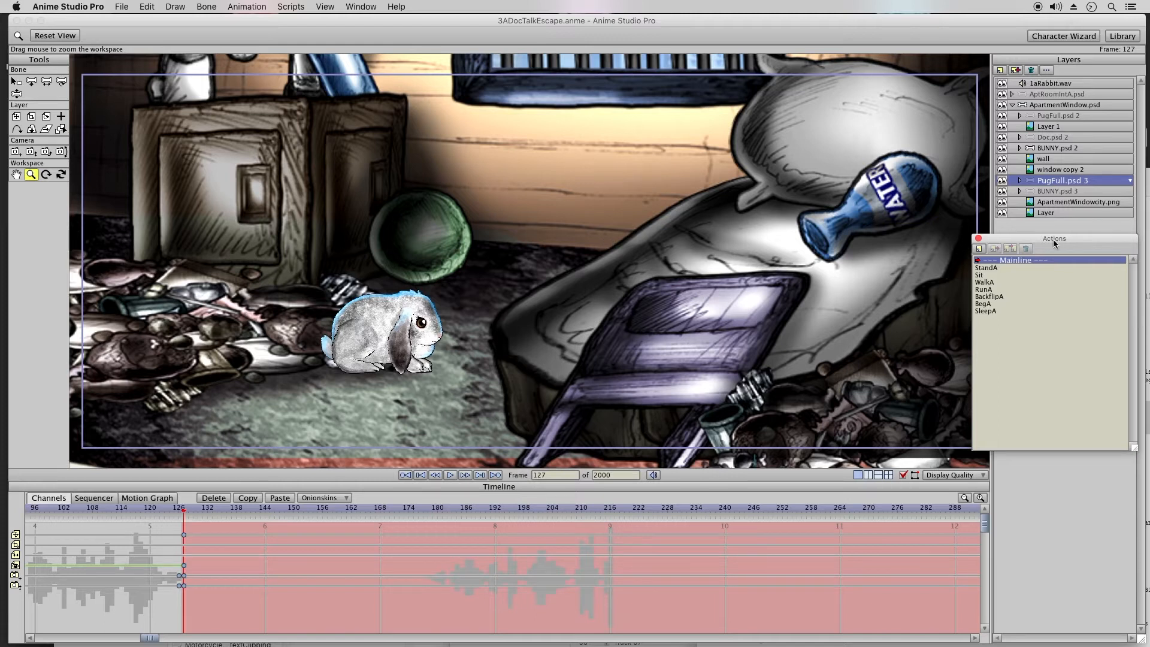
pyautogui.moveTo(1050, 241); pyautogui.dragTo(1054, 248)
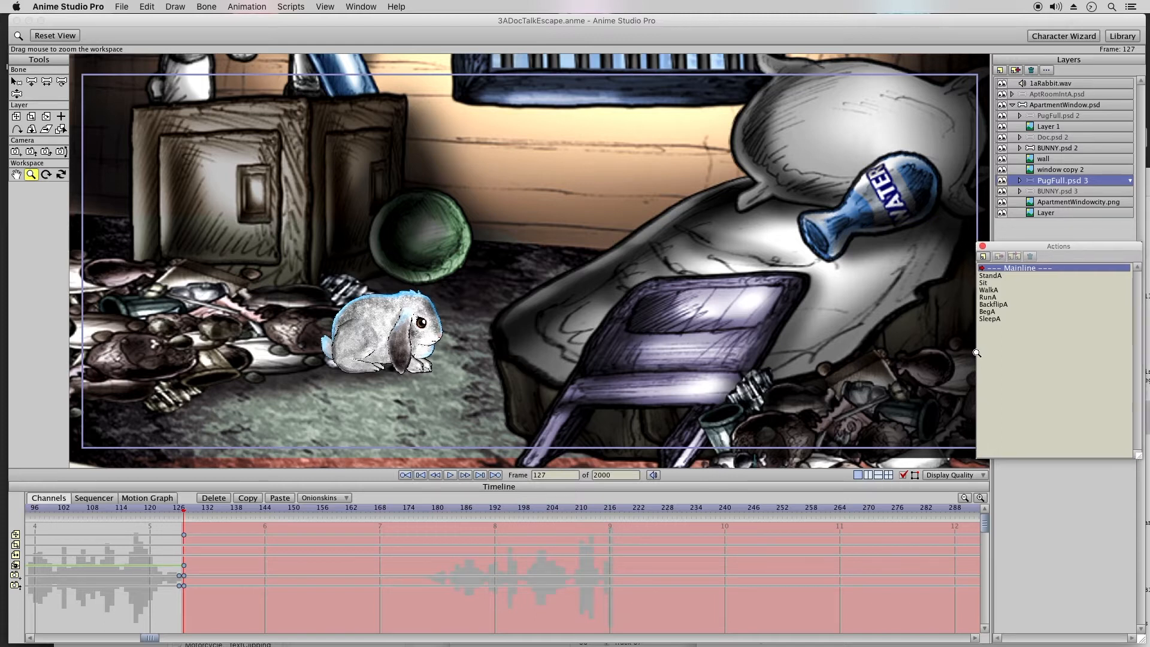
pyautogui.moveTo(1021, 248); pyautogui.dragTo(1018, 252)
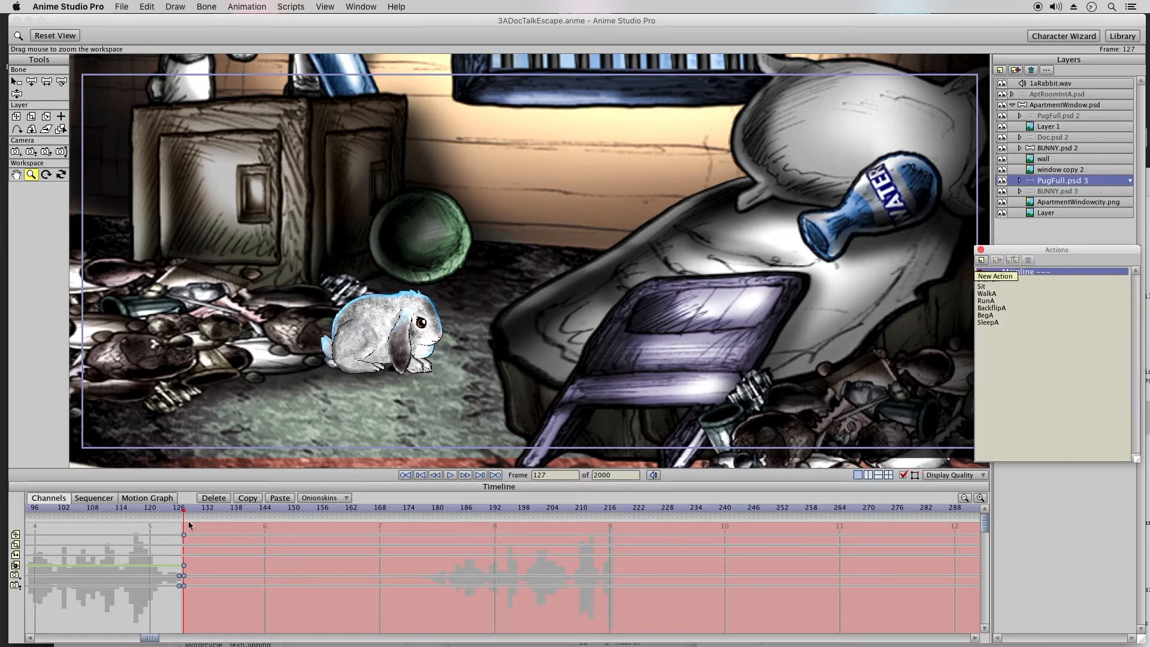
pyautogui.moveTo(180, 511); pyautogui.dragTo(187, 513)
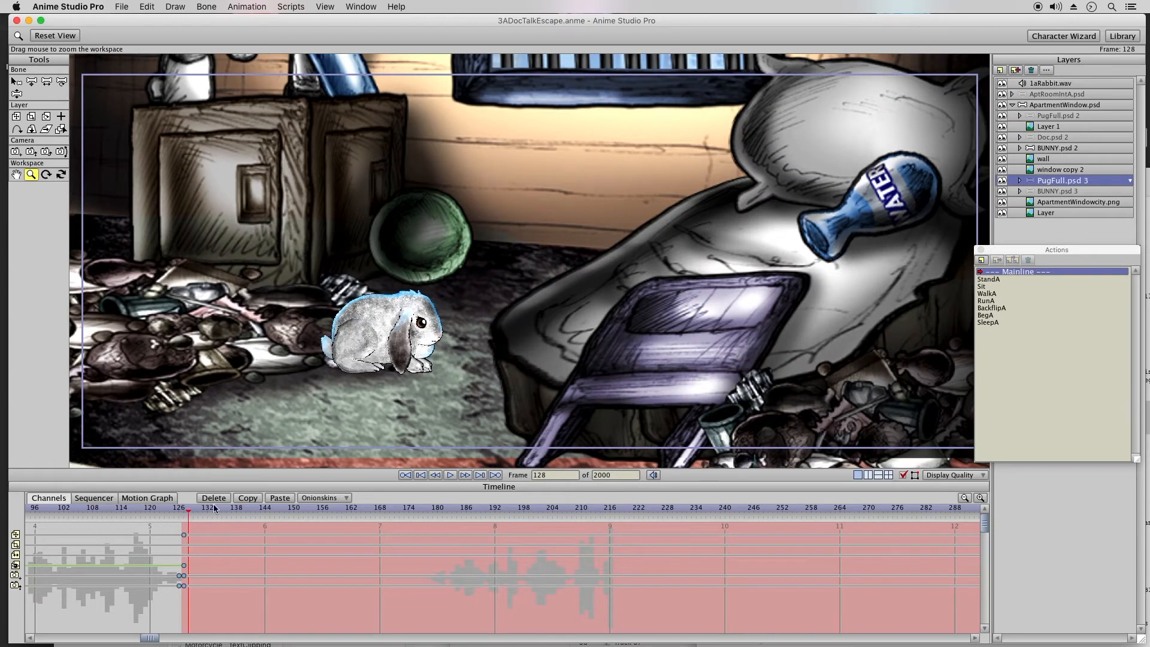
pyautogui.click(183, 513)
pyautogui.click(1001, 293)
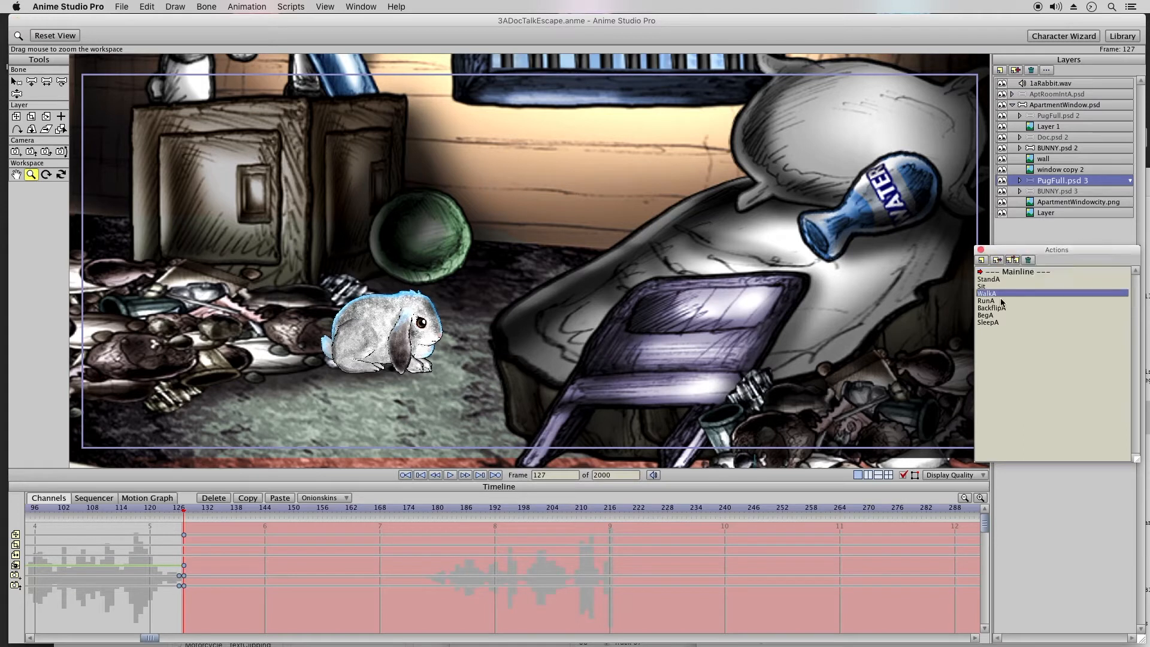
pyautogui.click(1012, 262)
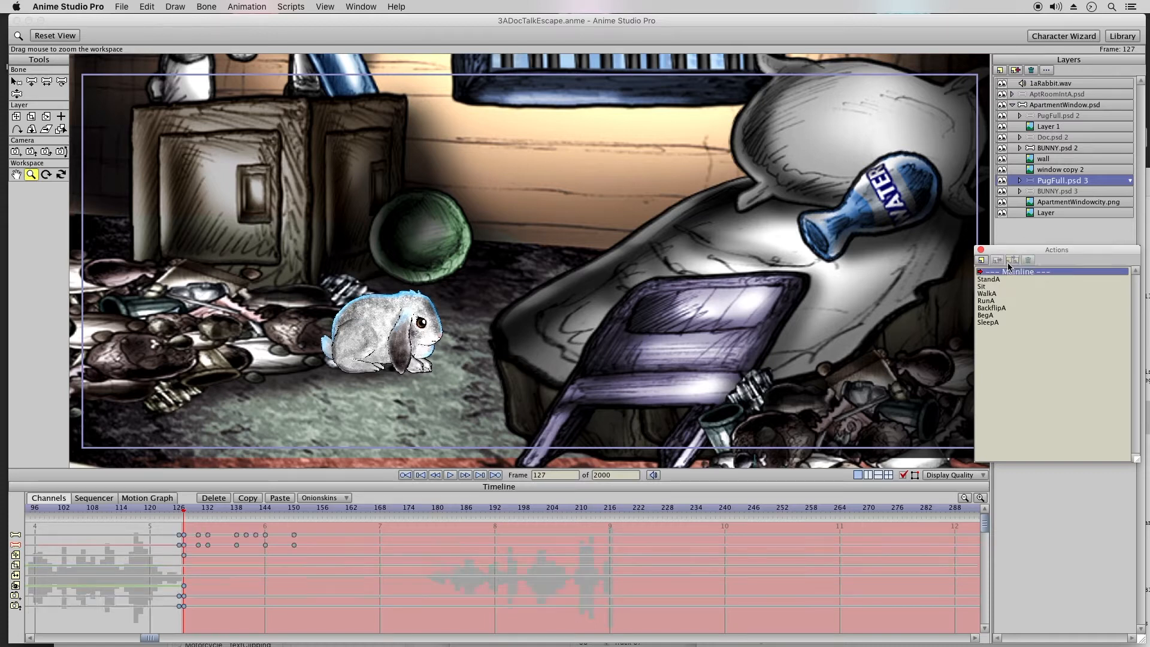
pyautogui.moveTo(189, 513); pyautogui.dragTo(225, 513)
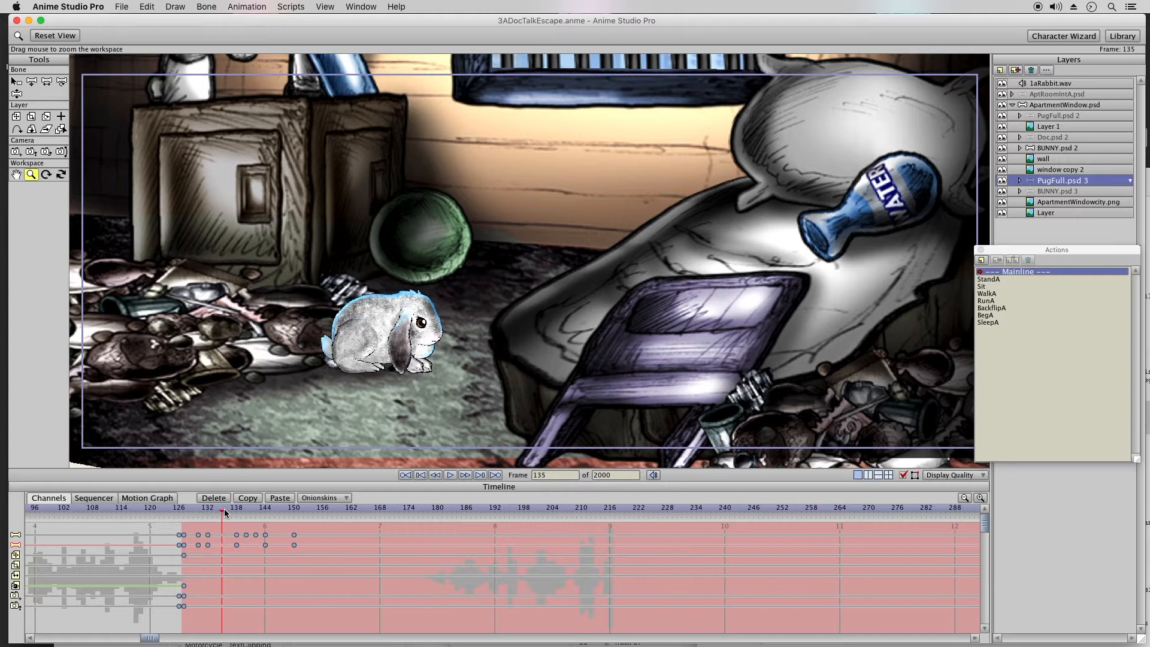
pyautogui.press('Left')
pyautogui.click(146, 6)
pyautogui.click(157, 21)
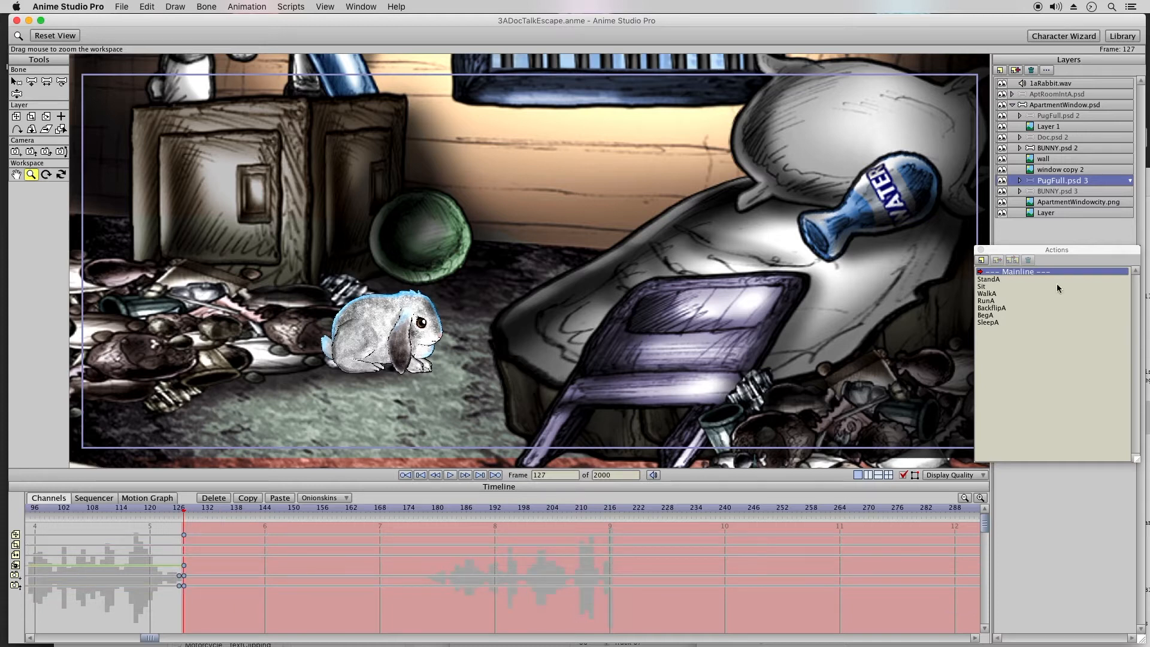
# Step: Insert a copy of the Walk1 action into the mainline of the BUNNY.psd 2 layer at frame 127
pyautogui.click(1053, 150)
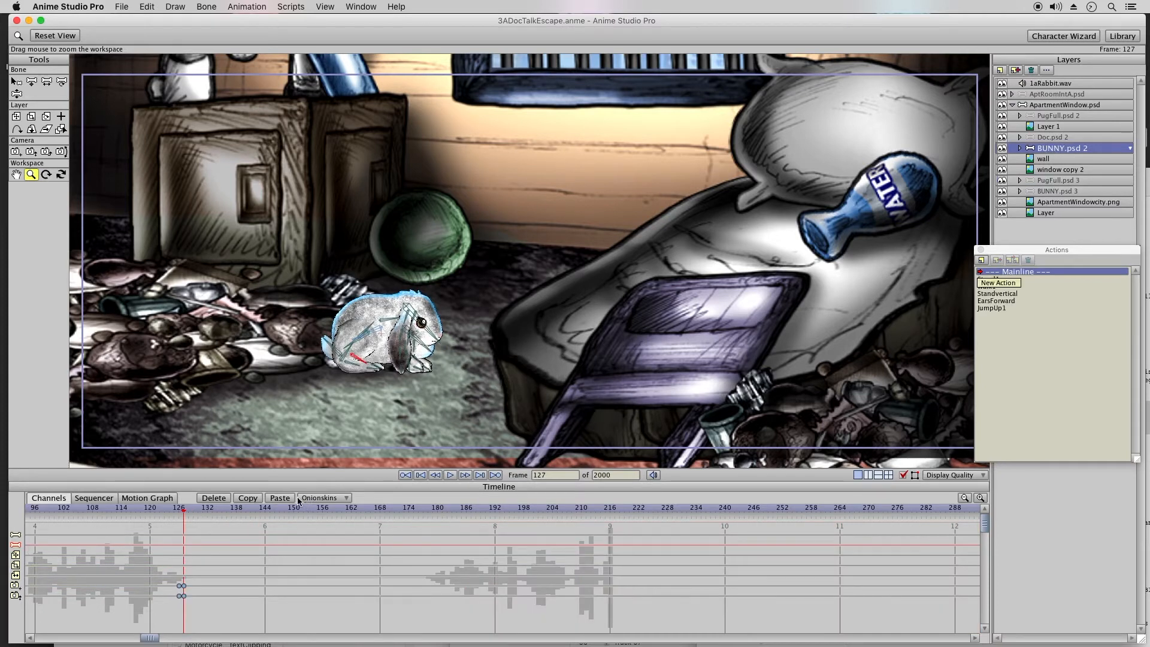
pyautogui.click(1020, 149)
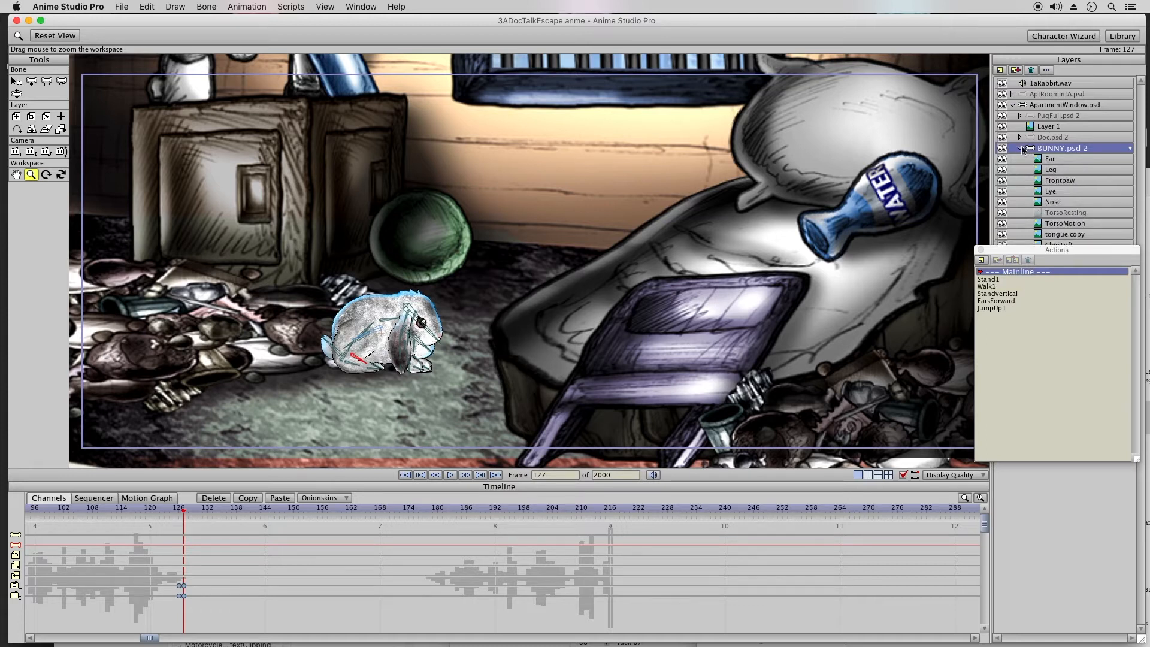
pyautogui.click(1022, 148)
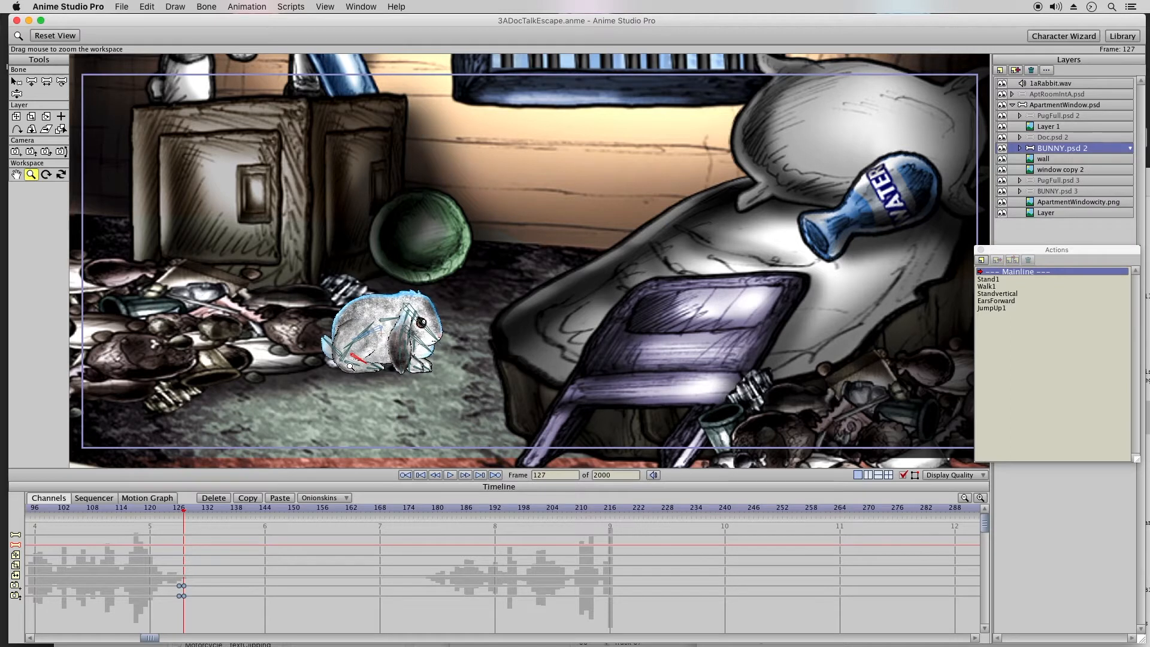
pyautogui.click(18, 96)
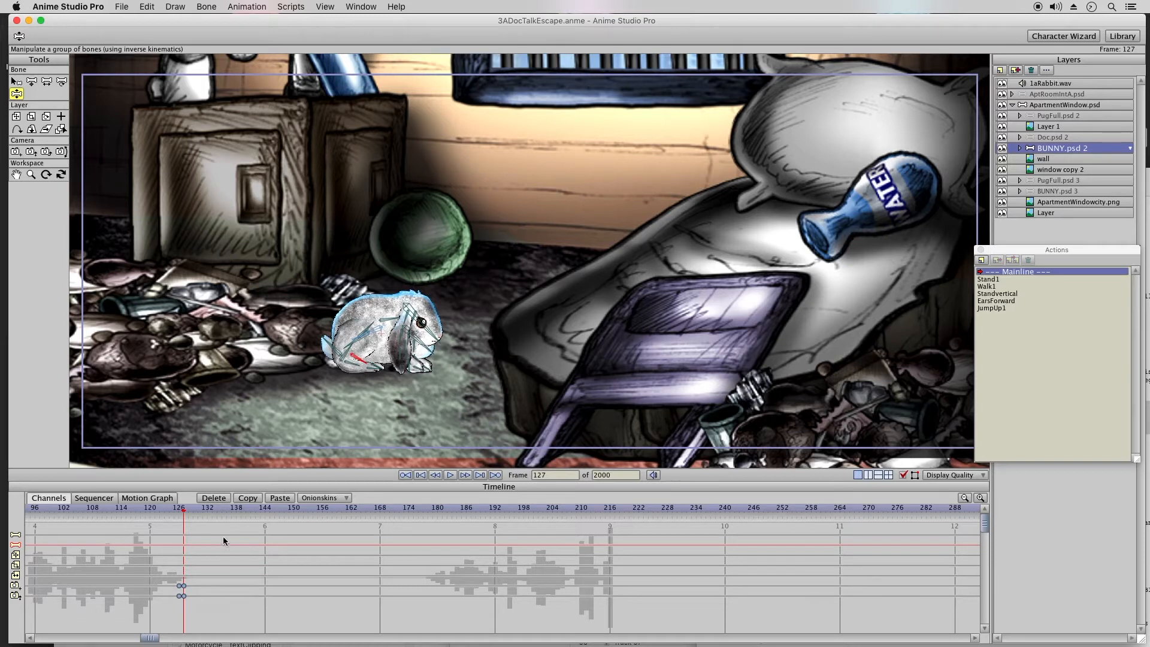
pyautogui.click(209, 510)
pyautogui.moveTo(209, 510); pyautogui.dragTo(235, 517)
pyautogui.click(188, 509)
pyautogui.moveTo(186, 512); pyautogui.dragTo(184, 512)
pyautogui.click(1000, 287)
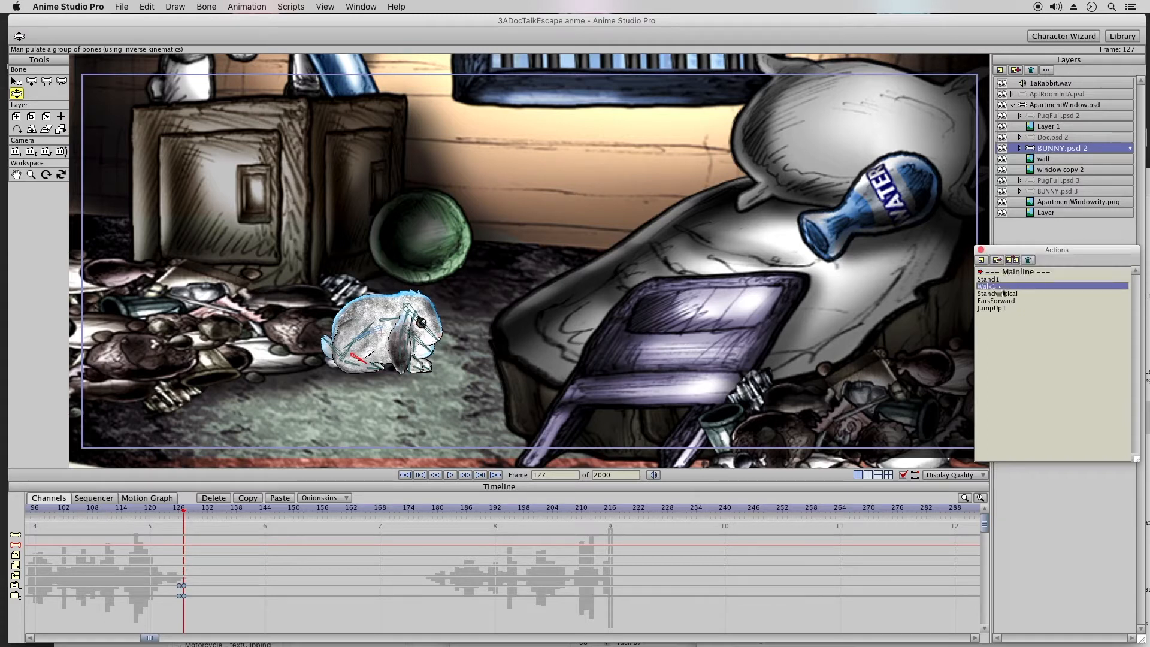
pyautogui.click(1014, 262)
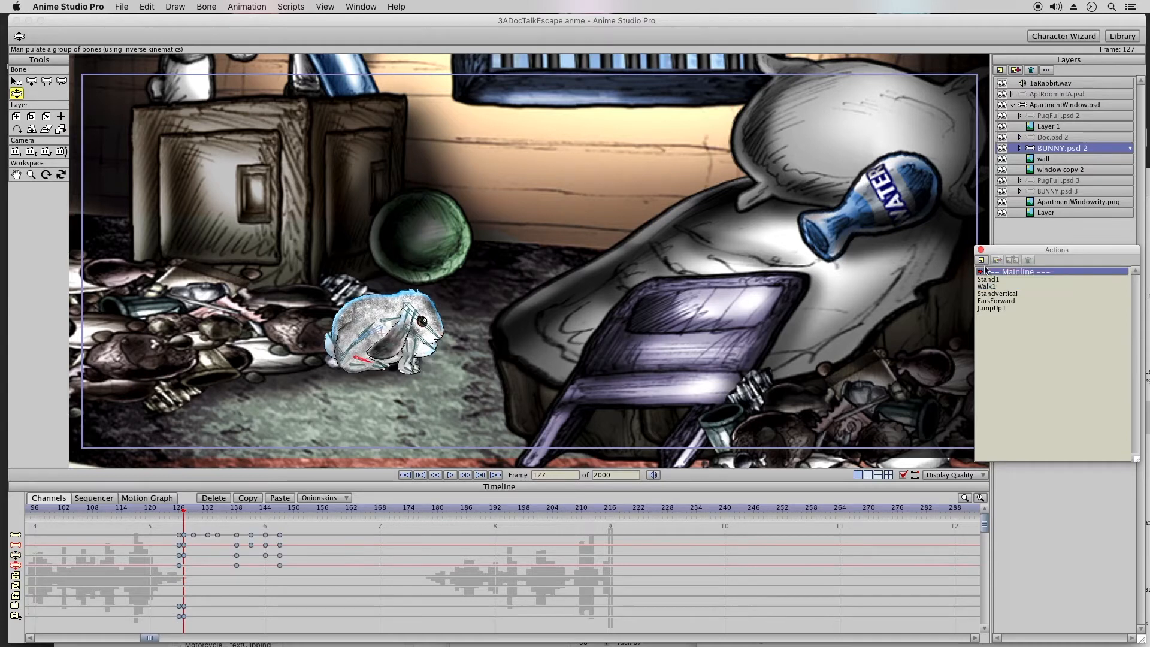
# Step: Add a layer position keyframe for the bunny at frame 127 (X -1.1265, Y -1.3197) and set its interpolation to Linear
pyautogui.click(181, 512)
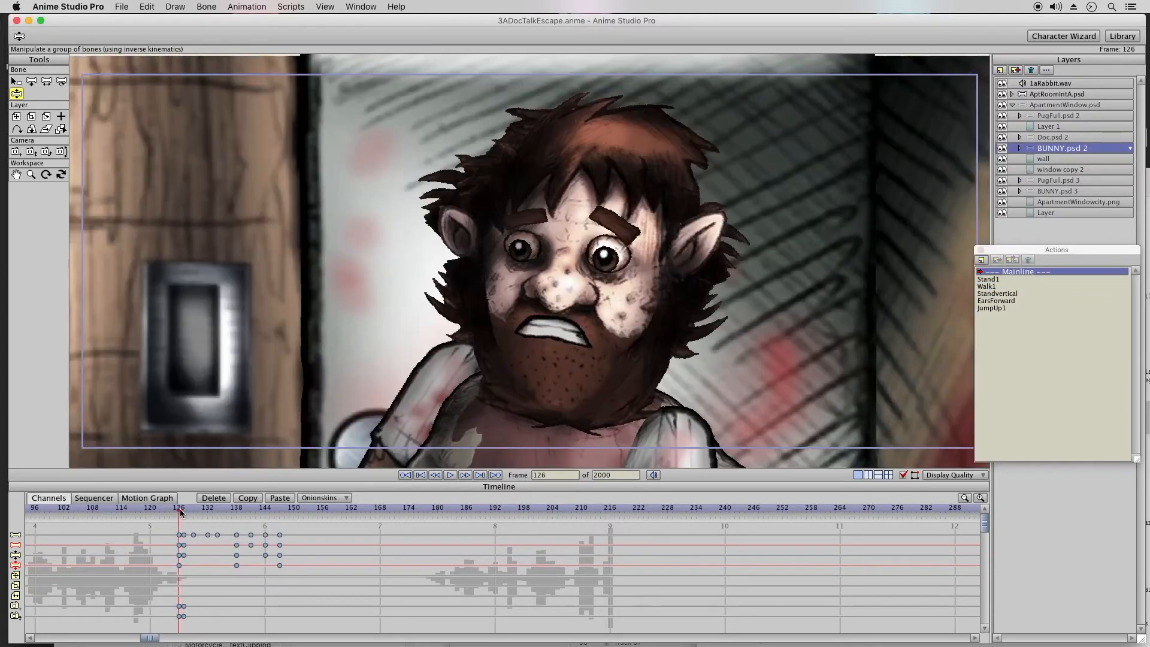
pyautogui.click(184, 513)
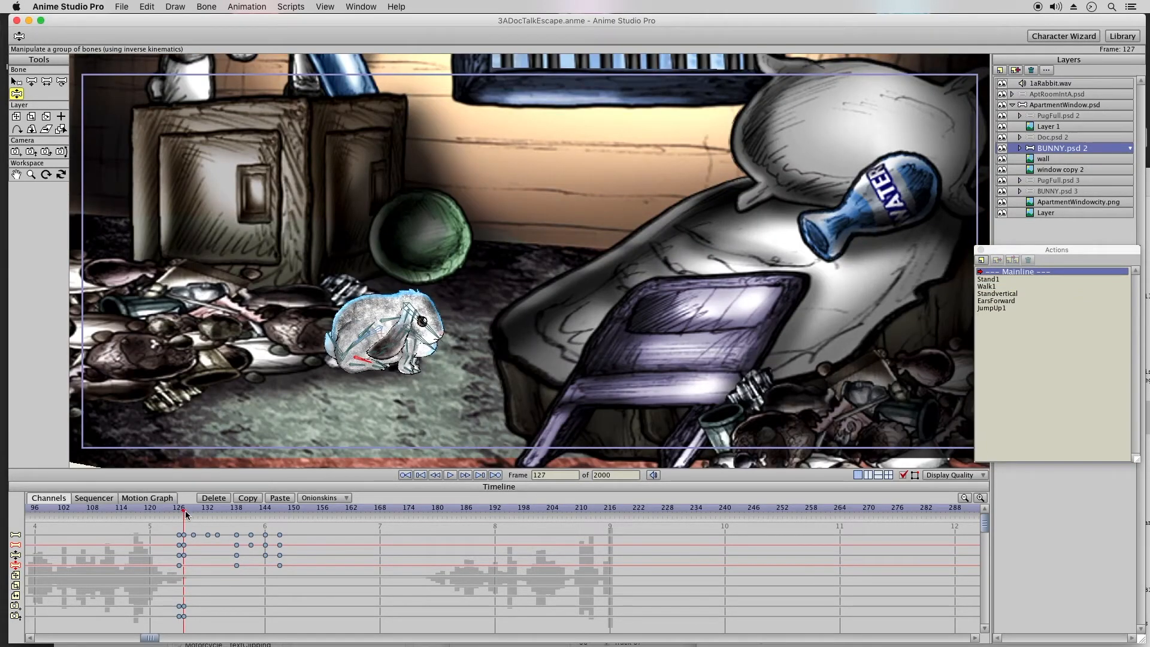
pyautogui.click(188, 514)
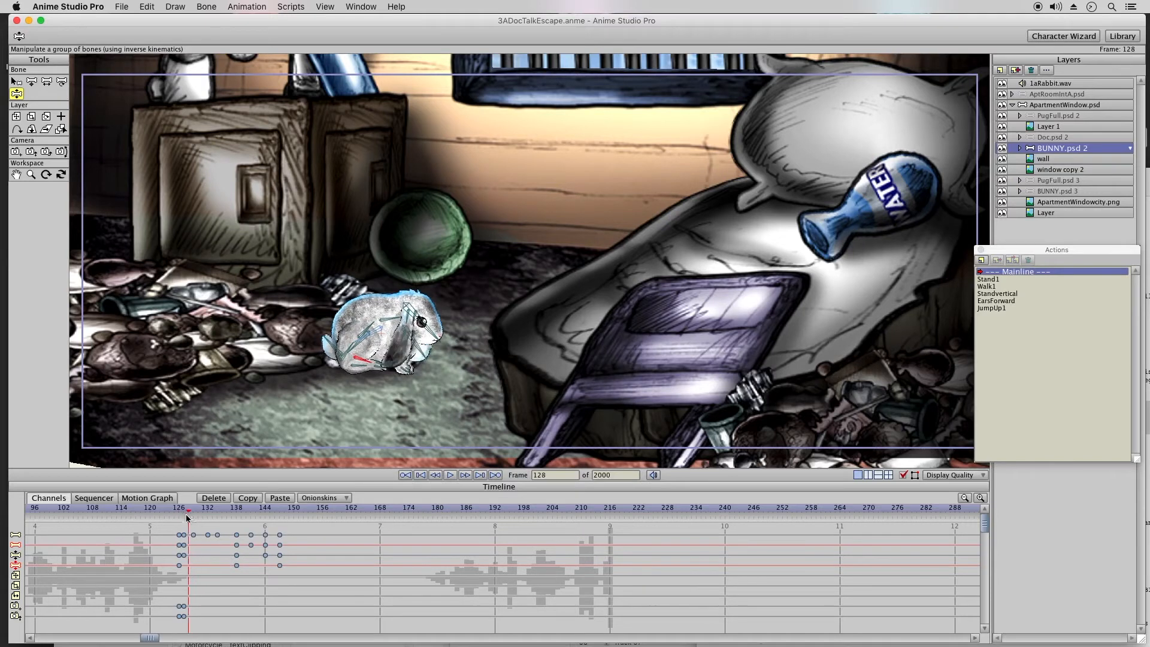
pyautogui.click(184, 514)
pyautogui.press('t')
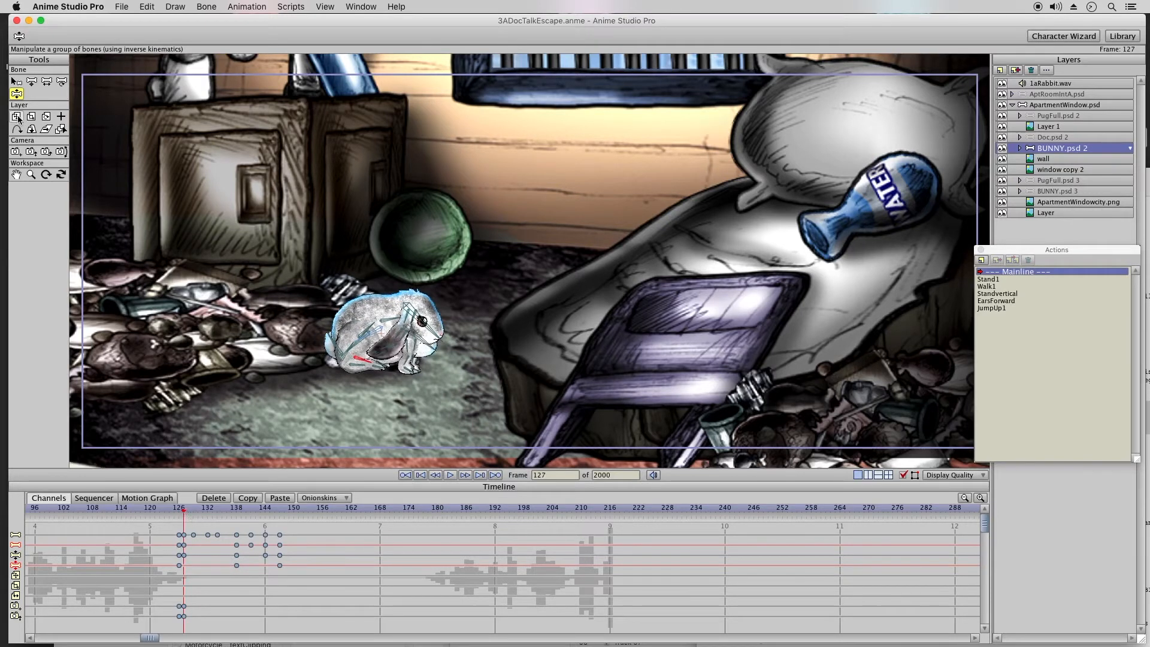
pyautogui.moveTo(387, 377); pyautogui.dragTo(387, 376)
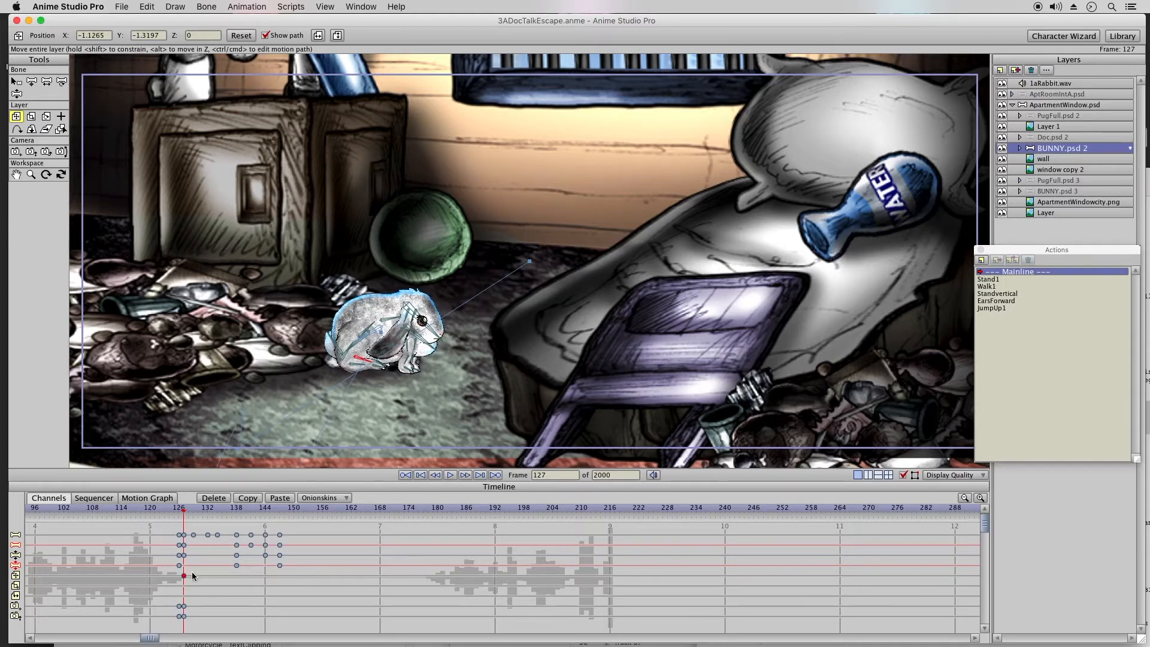
pyautogui.rightClick(184, 577)
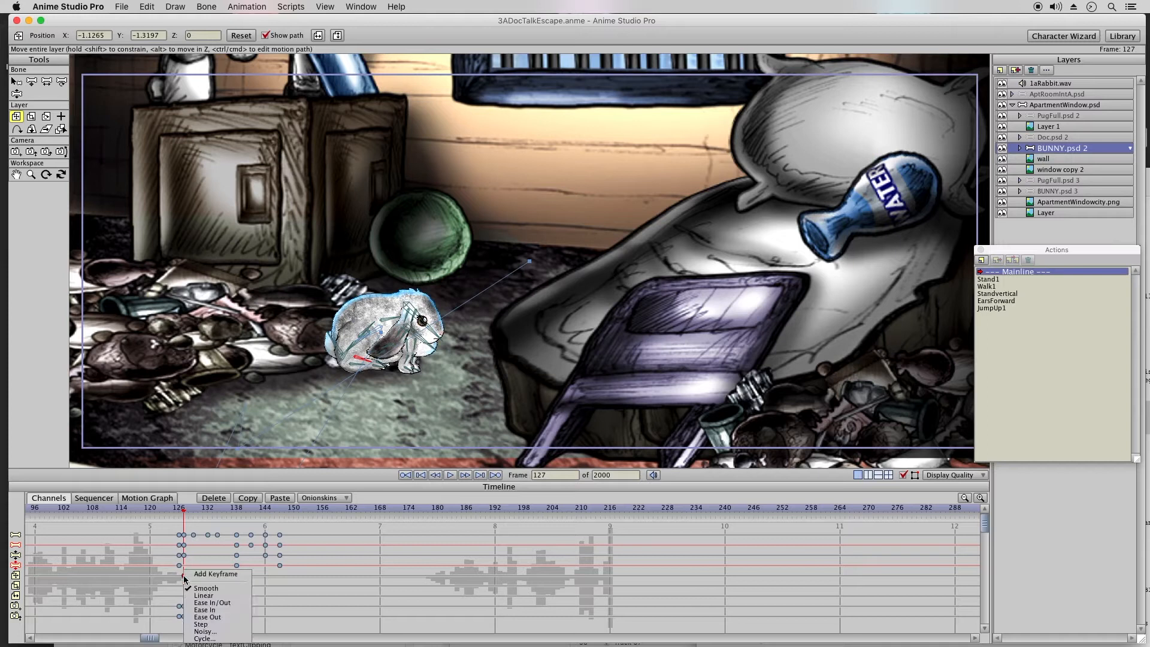
pyautogui.click(202, 595)
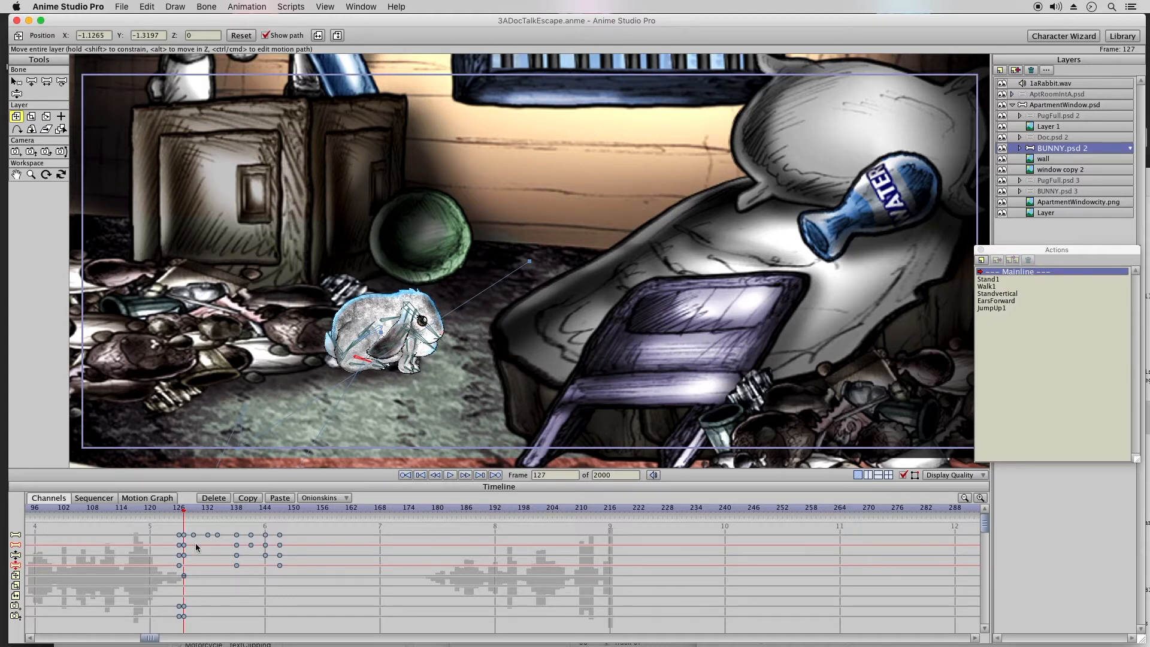
# Step: Duplicate the bunny's walk-cycle bone keyframes right after the first cycle and shift the duplicates to start at frame 150
pyautogui.moveTo(186, 512); pyautogui.dragTo(192, 580)
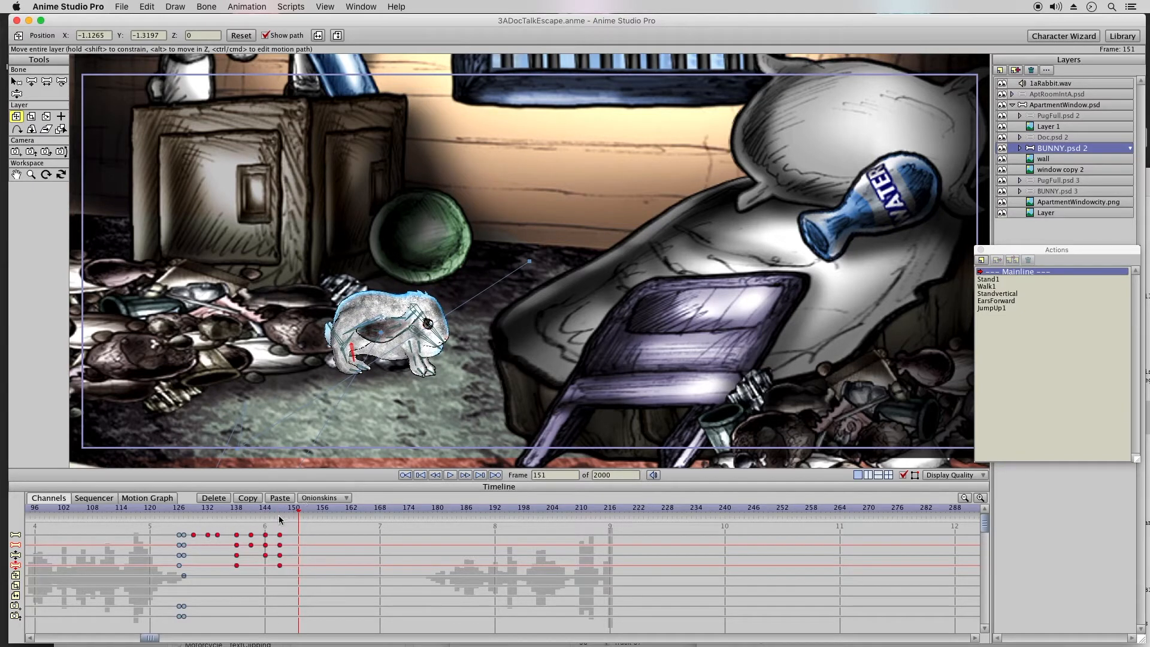
pyautogui.click(289, 511)
pyautogui.moveTo(285, 511); pyautogui.dragTo(308, 519)
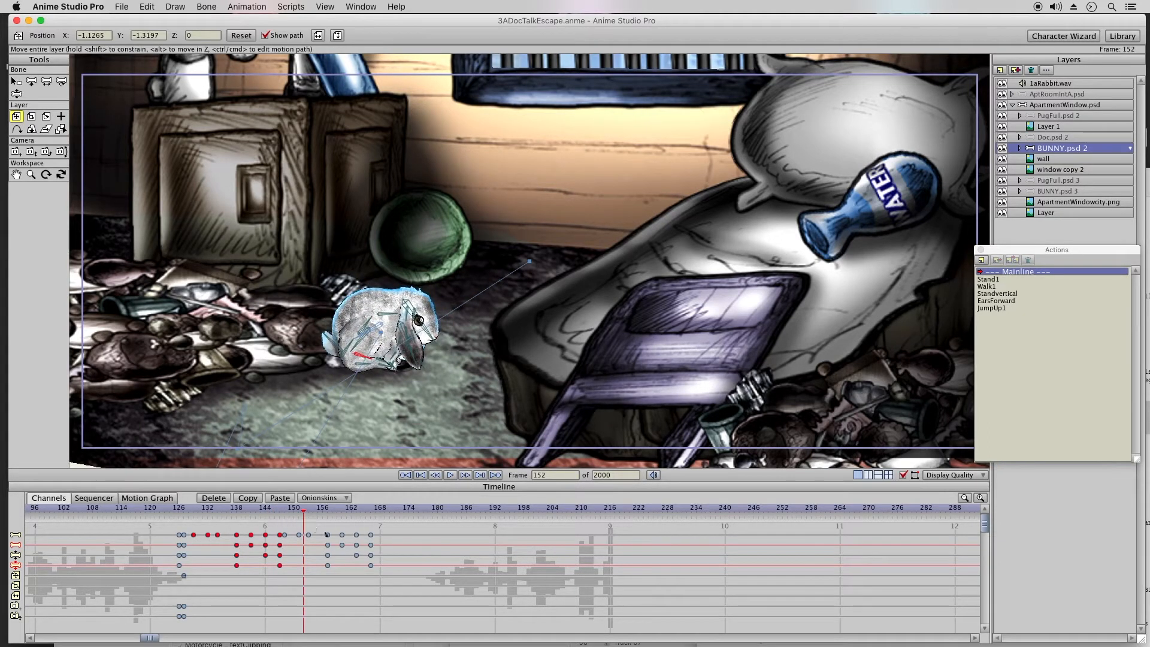
pyautogui.moveTo(387, 532); pyautogui.dragTo(286, 587)
pyautogui.moveTo(286, 537); pyautogui.dragTo(394, 515)
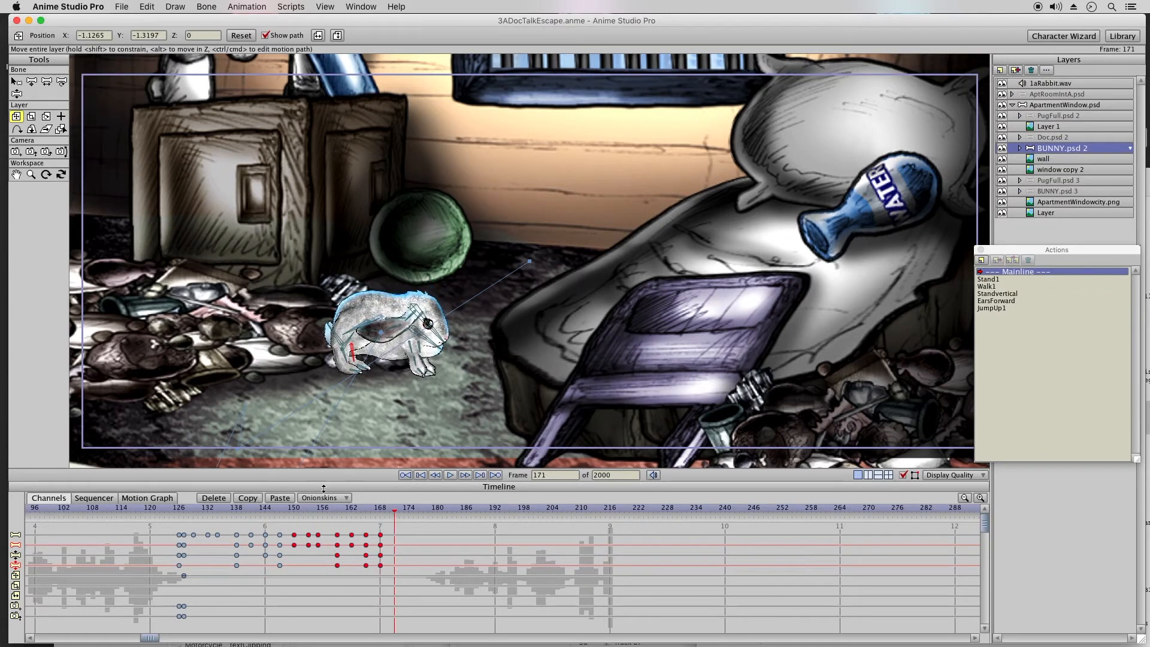
# Step: Copy the second walk cycle's keyframes and paste them at frames 171, 192 and 212
pyautogui.click(248, 498)
pyautogui.click(280, 498)
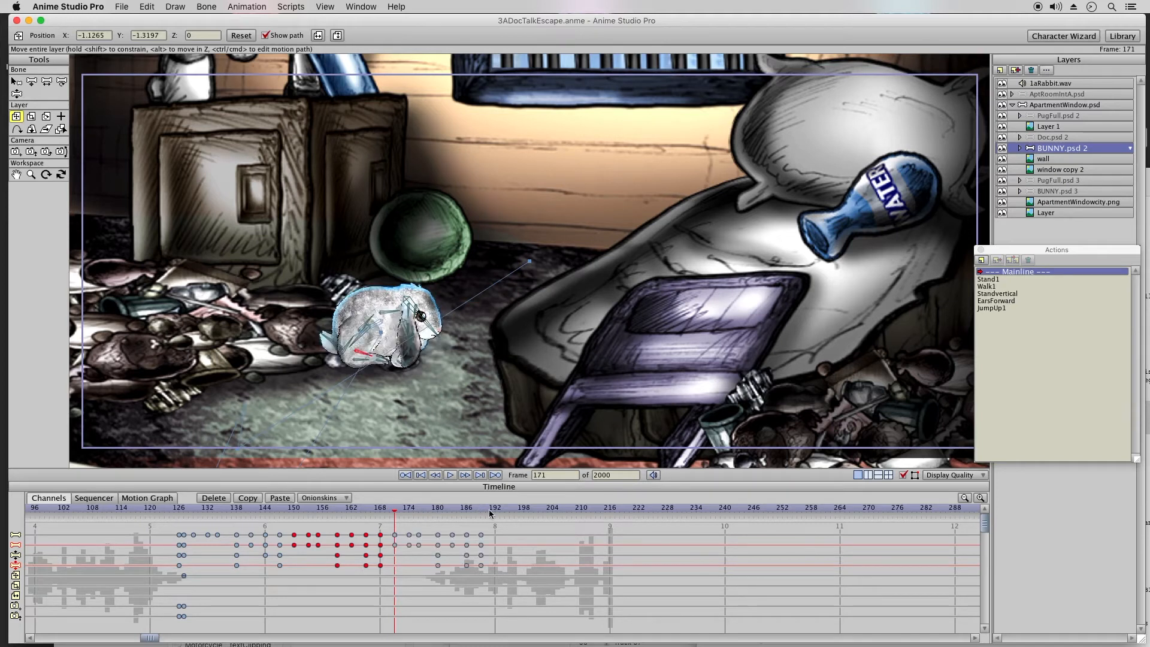
pyautogui.click(495, 511)
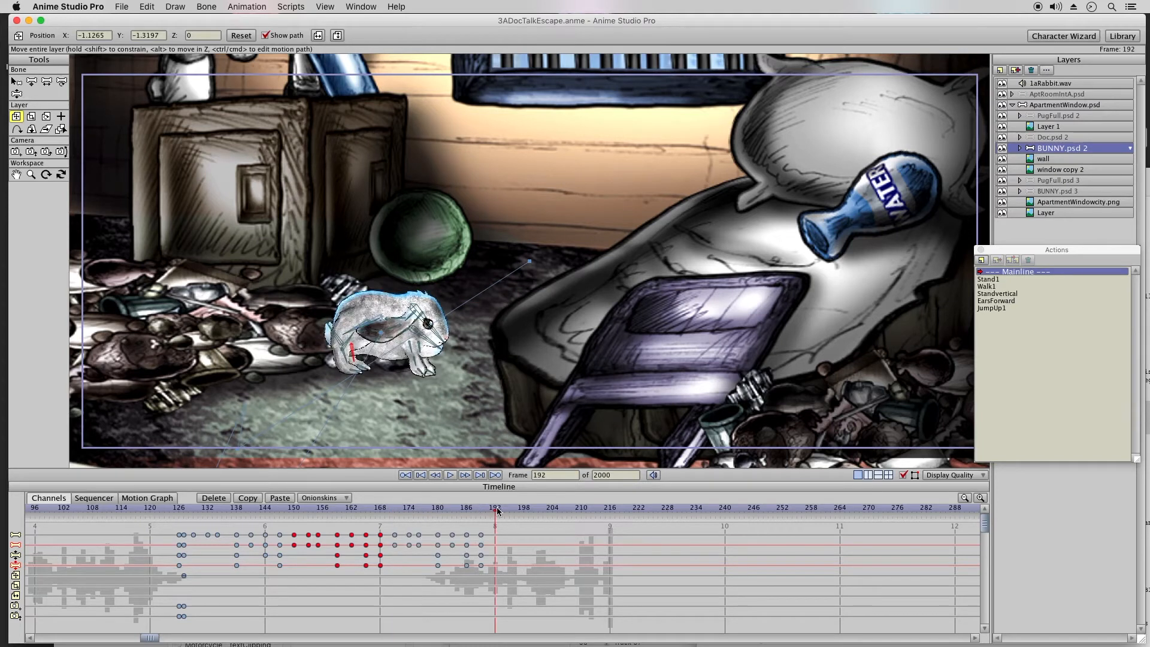
pyautogui.click(279, 498)
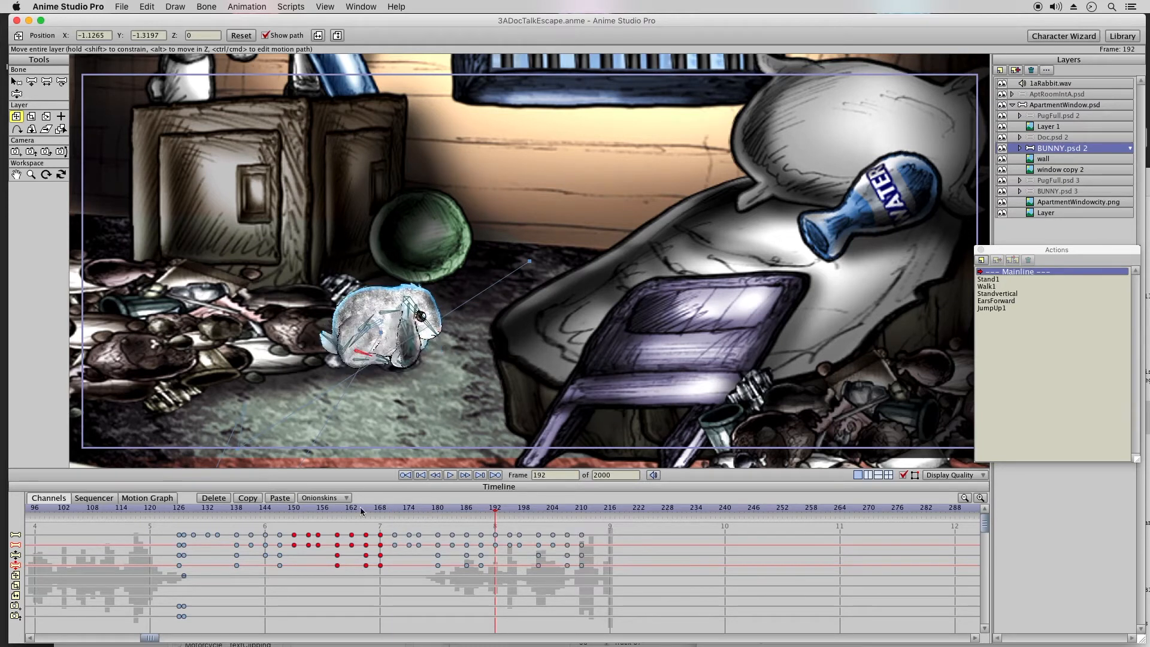
pyautogui.click(591, 510)
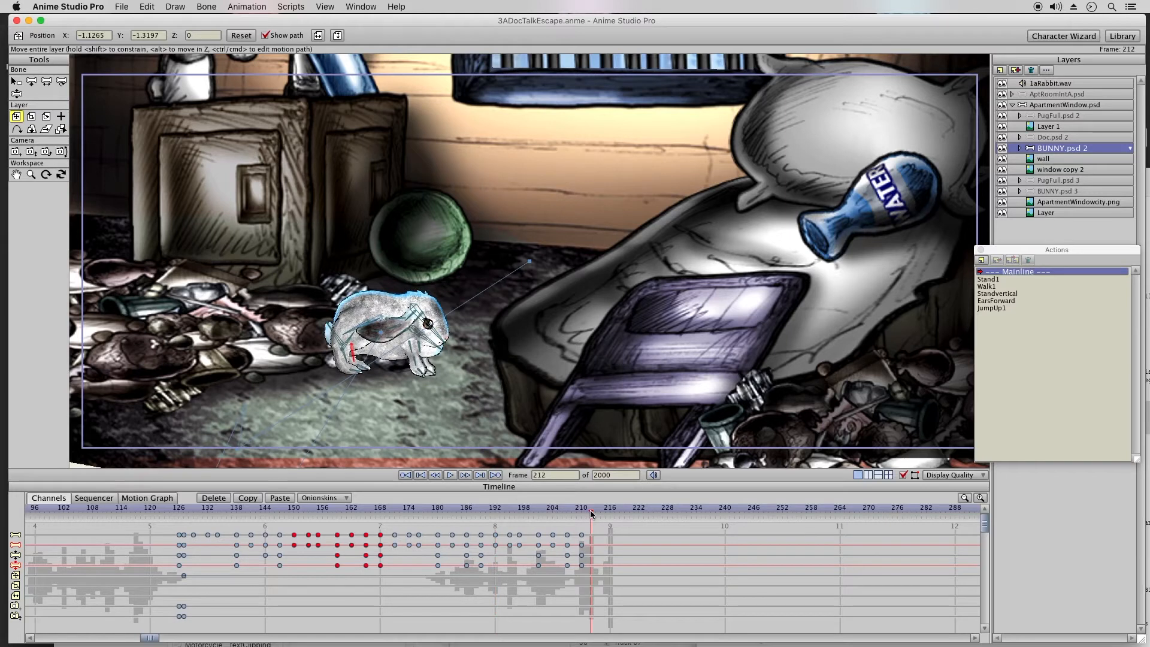
pyautogui.click(284, 499)
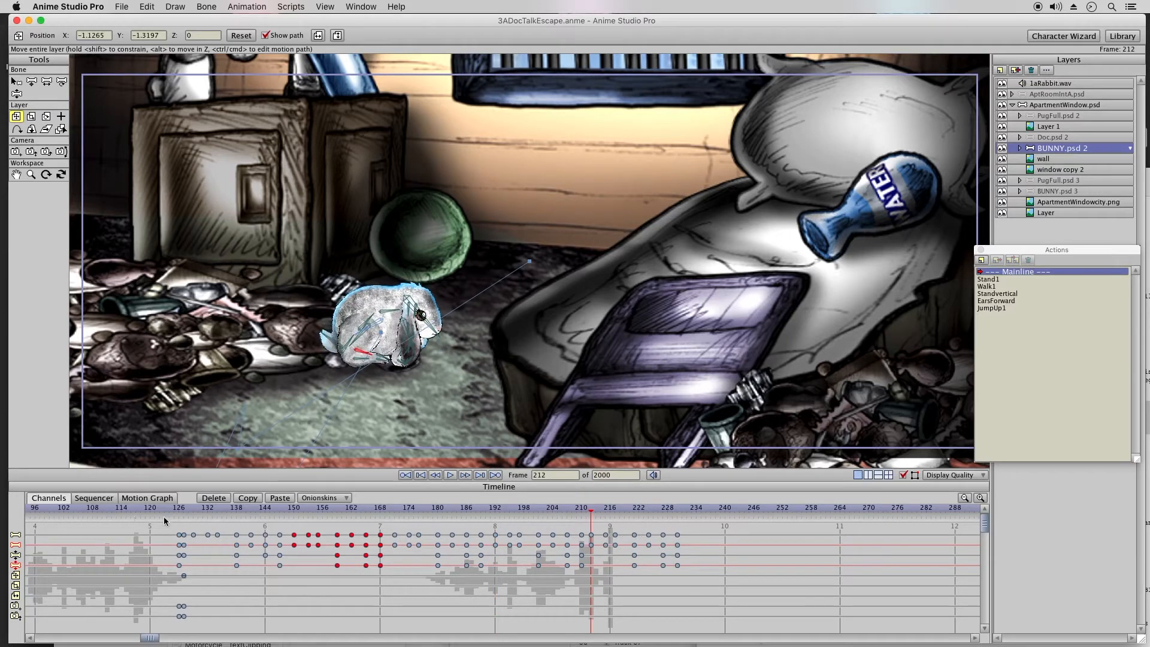
# Step: Move the bunny layer at frame 216 to about X -0.1076, Y -0.5175 beside the green ball, with a Linear position keyframe
pyautogui.moveTo(189, 510); pyautogui.dragTo(498, 516)
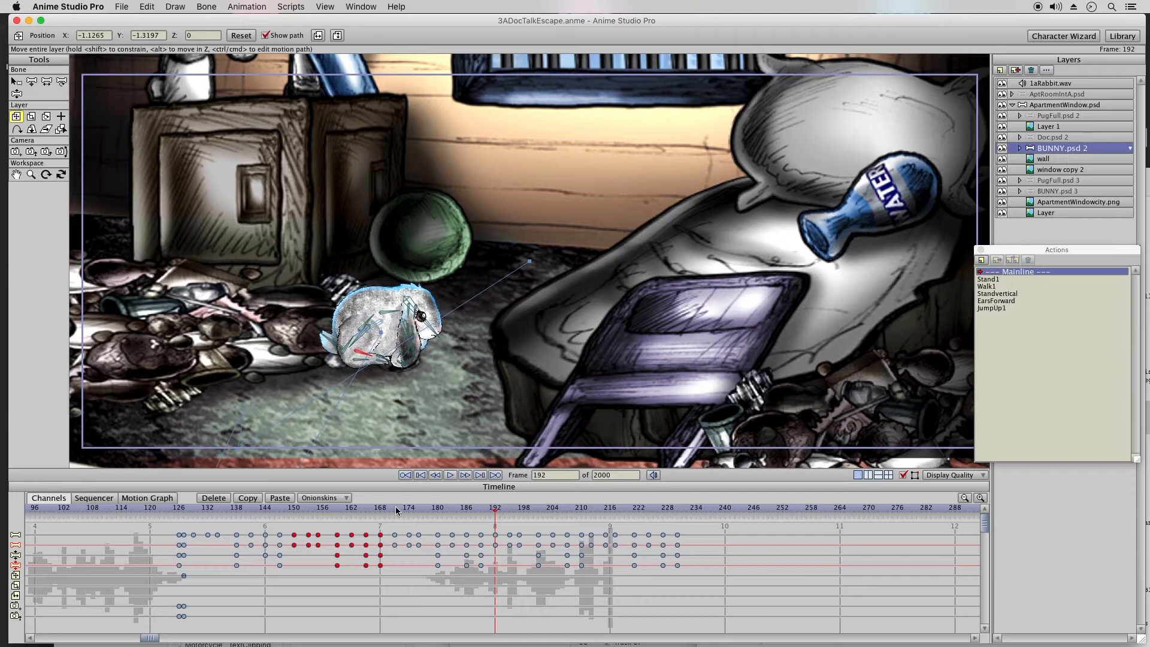
pyautogui.moveTo(191, 509); pyautogui.dragTo(494, 513)
pyautogui.click(608, 514)
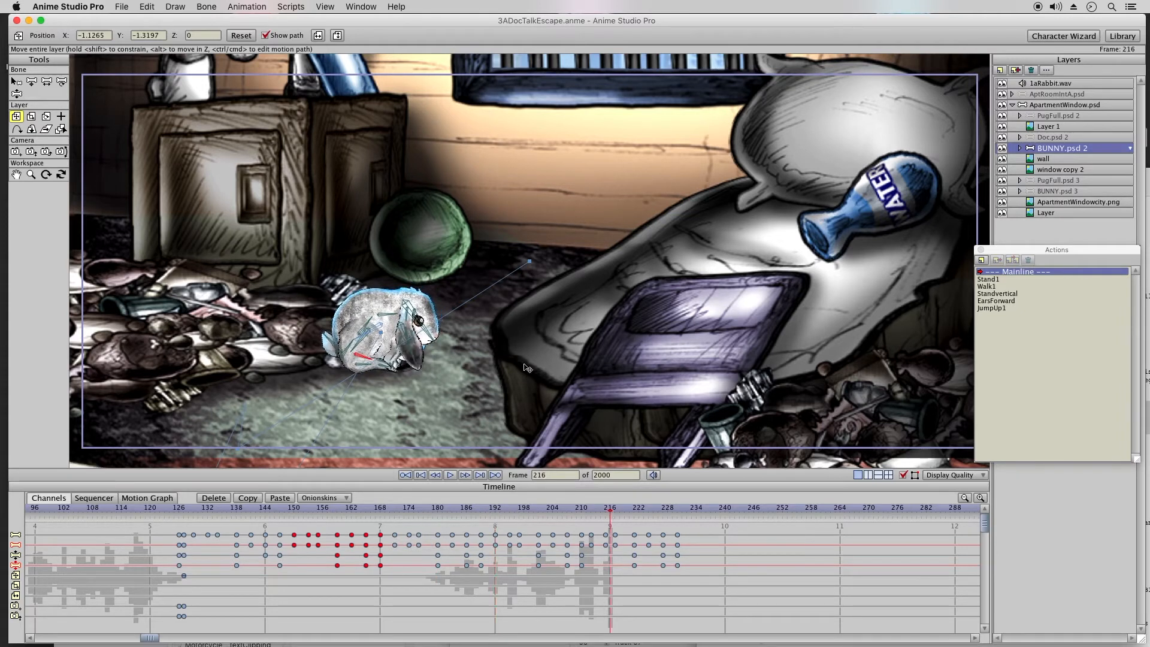
pyautogui.moveTo(392, 378); pyautogui.dragTo(527, 285)
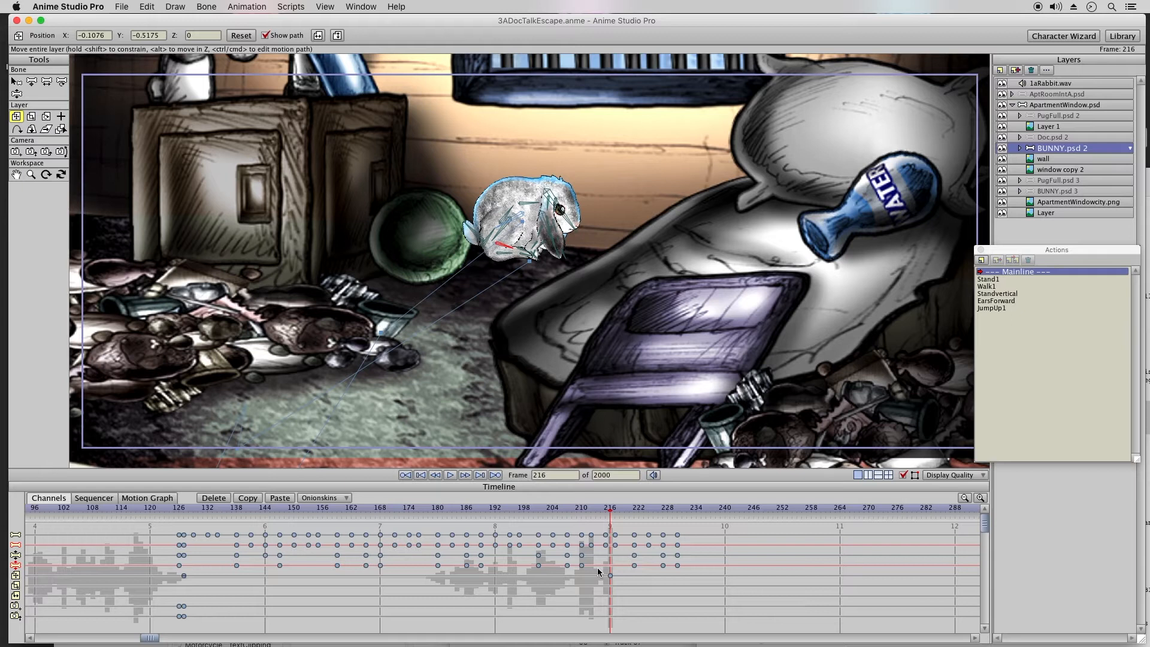
pyautogui.rightClick(611, 577)
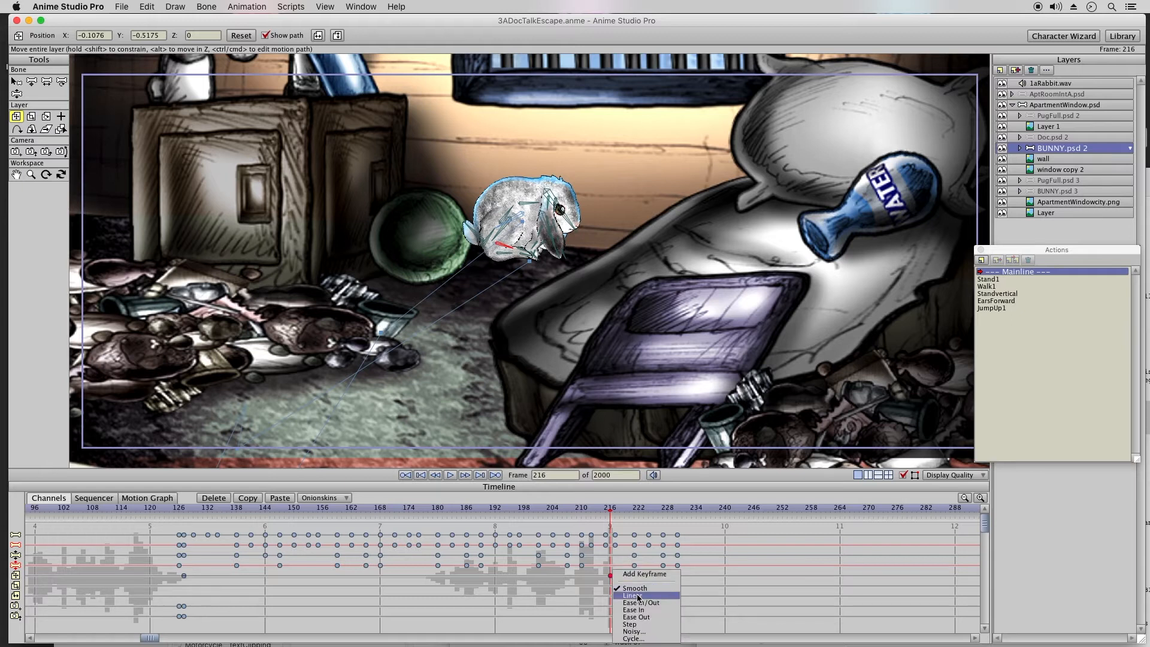
pyautogui.click(636, 596)
pyautogui.moveTo(188, 508); pyautogui.dragTo(694, 576)
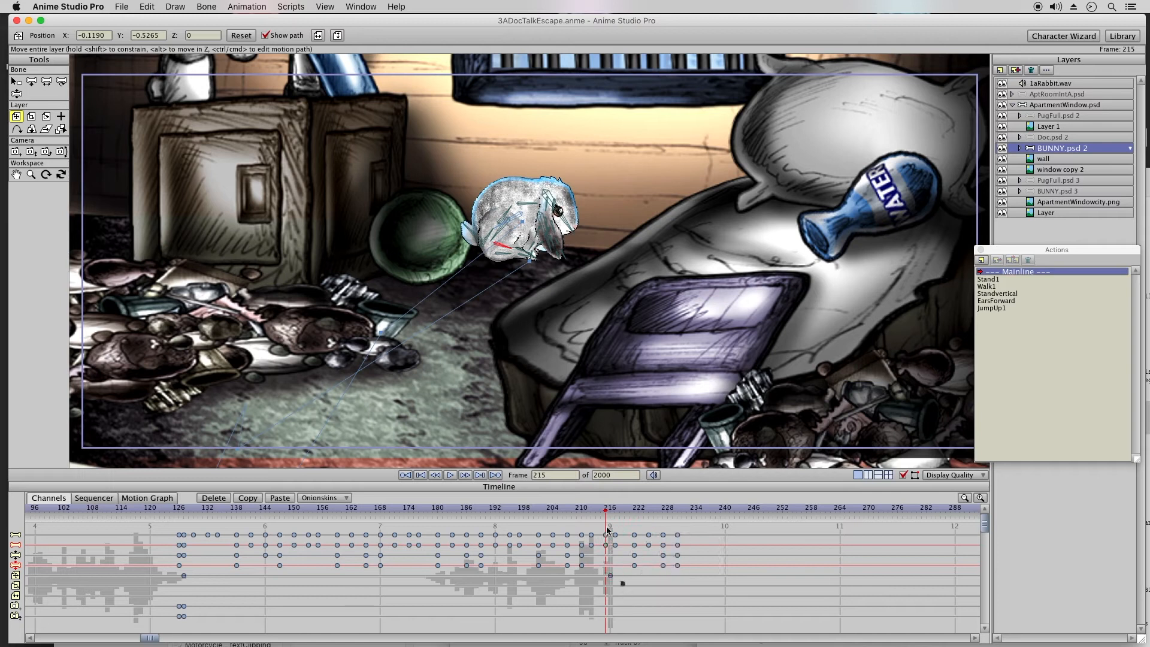
# Step: Add bone keyframes for the bunny at frame 216 and delete all of its walk keyframes after that frame
pyautogui.moveTo(603, 525); pyautogui.dragTo(710, 578)
pyautogui.moveTo(610, 549); pyautogui.dragTo(659, 560)
pyautogui.moveTo(717, 532); pyautogui.dragTo(617, 576)
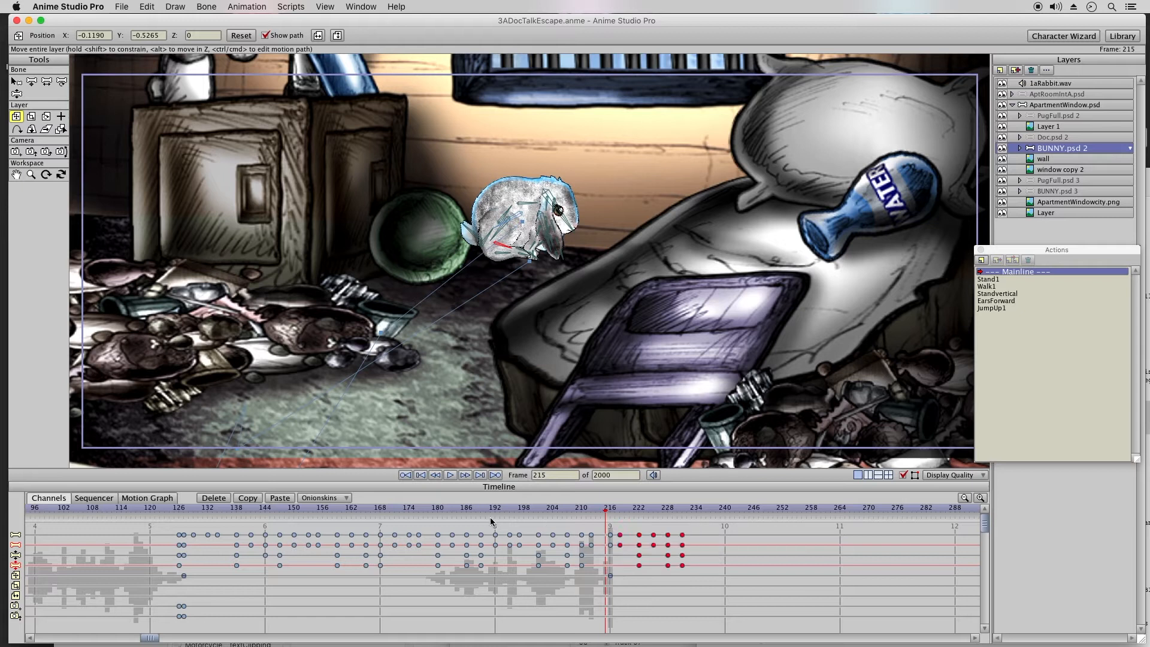
pyautogui.click(611, 511)
pyautogui.rightClick(610, 556)
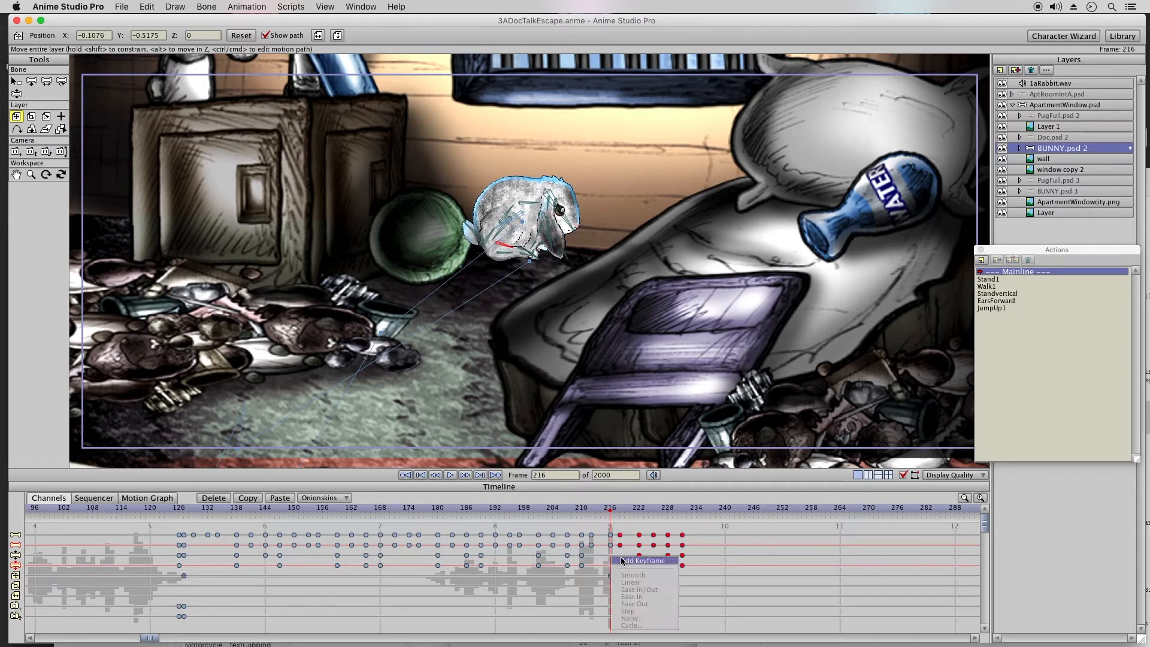
pyautogui.click(622, 561)
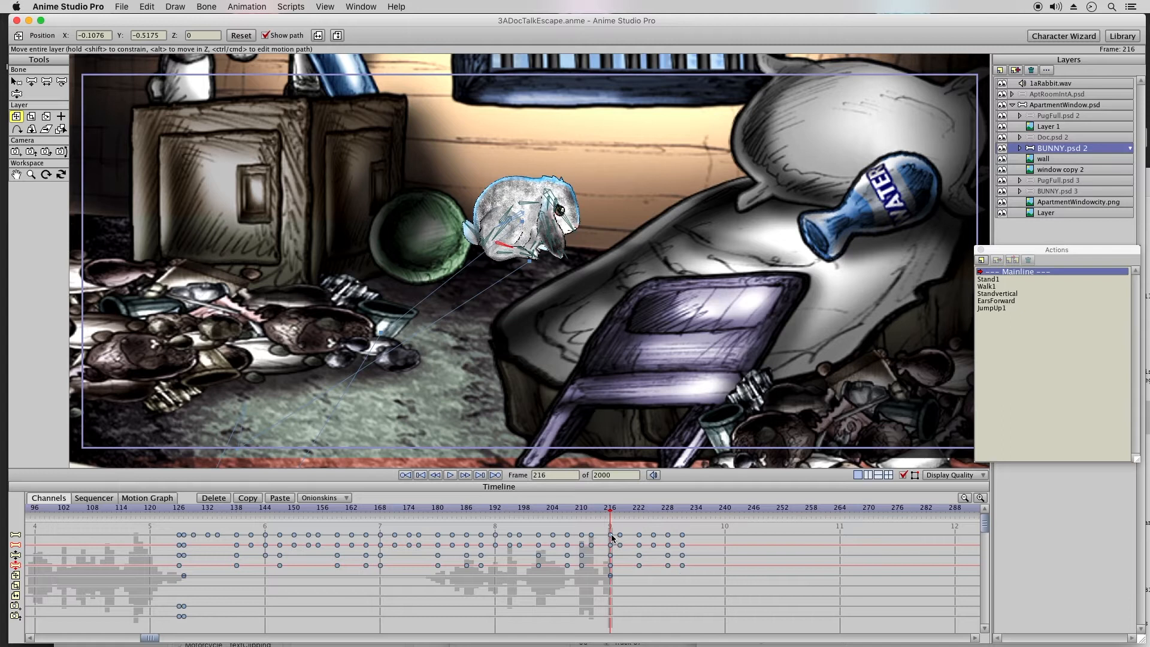
pyautogui.rightClick(611, 535)
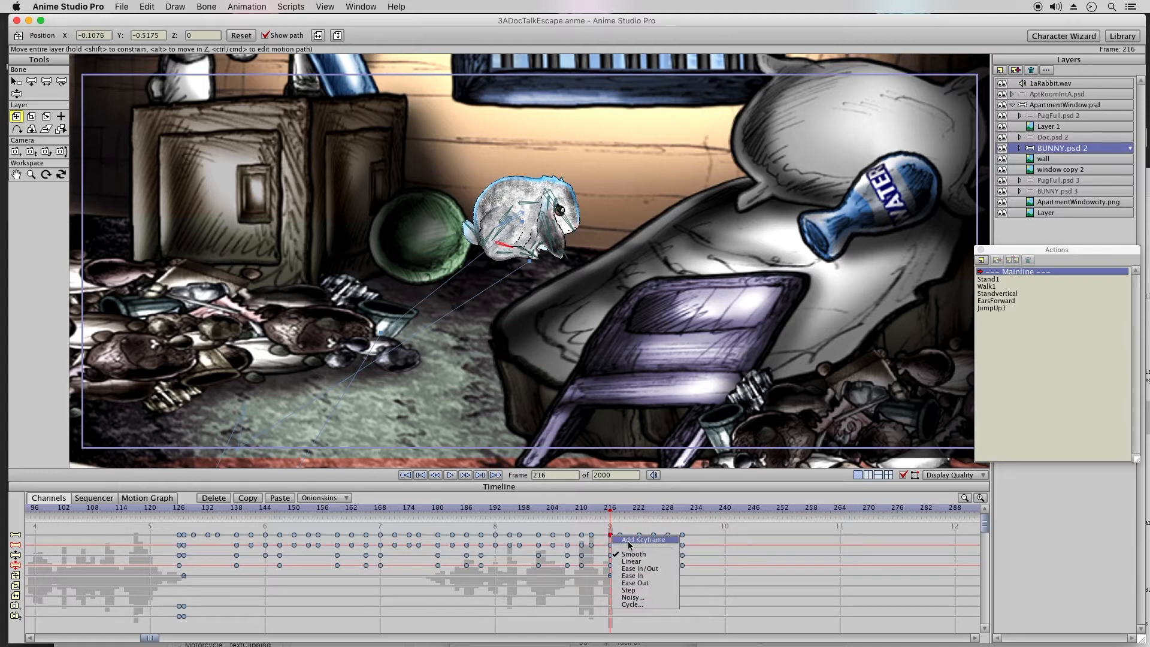
pyautogui.click(626, 541)
pyautogui.moveTo(616, 525); pyautogui.dragTo(721, 582)
pyautogui.click(210, 500)
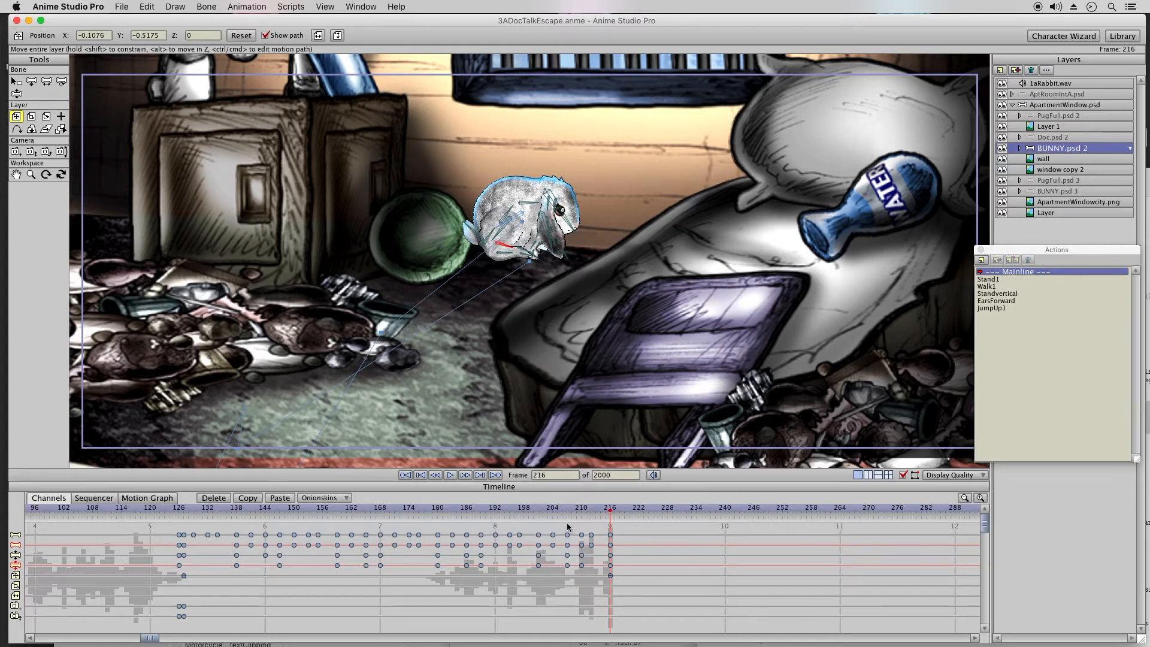
# Step: Adjust the bunny's paw and leg pose at frame 216 with Manipulate Bones
pyautogui.moveTo(563, 508); pyautogui.dragTo(610, 514)
pyautogui.click(16, 94)
pyautogui.click(34, 83)
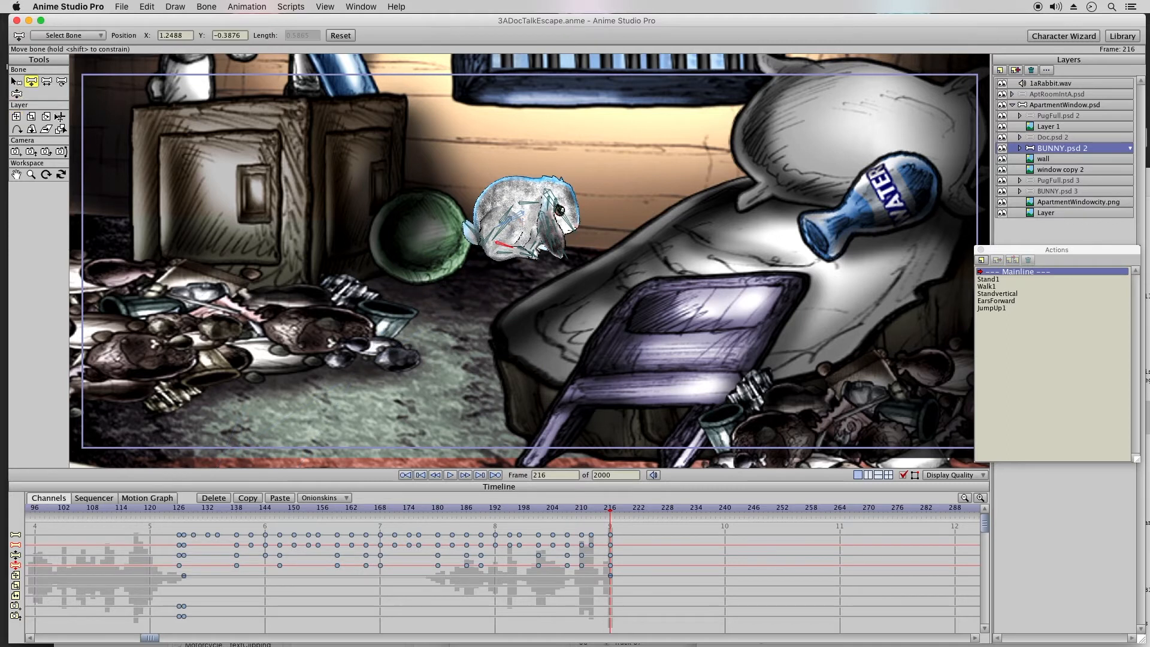
pyautogui.click(16, 94)
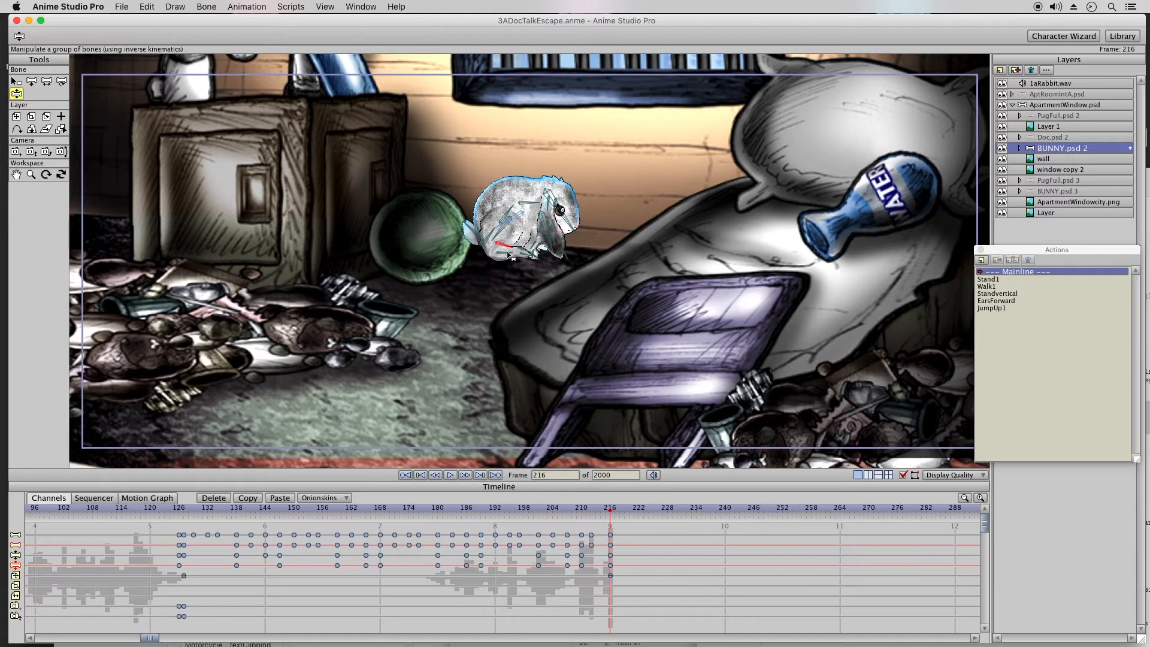
pyautogui.click(527, 258)
pyautogui.moveTo(527, 258); pyautogui.dragTo(557, 244)
pyautogui.click(566, 257)
pyautogui.click(480, 231)
# Step: Make the Ear 2 layer inside BUNNY.psd 2 visible from frame 127 with a visibility keyframe
pyautogui.click(184, 513)
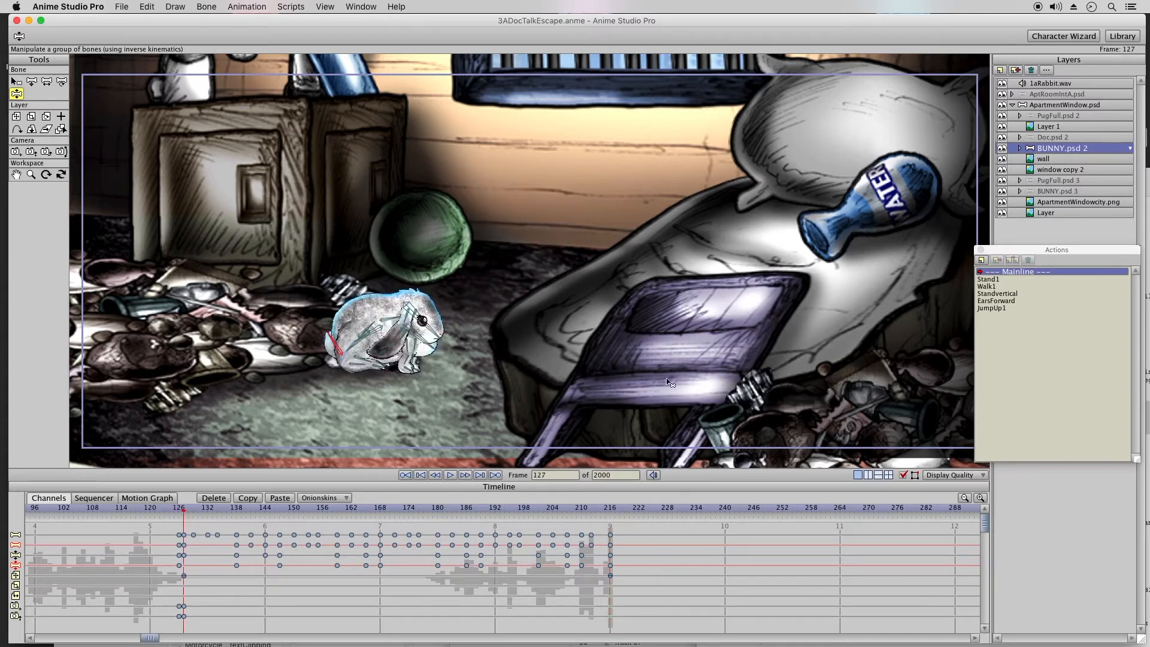
pyautogui.click(1020, 148)
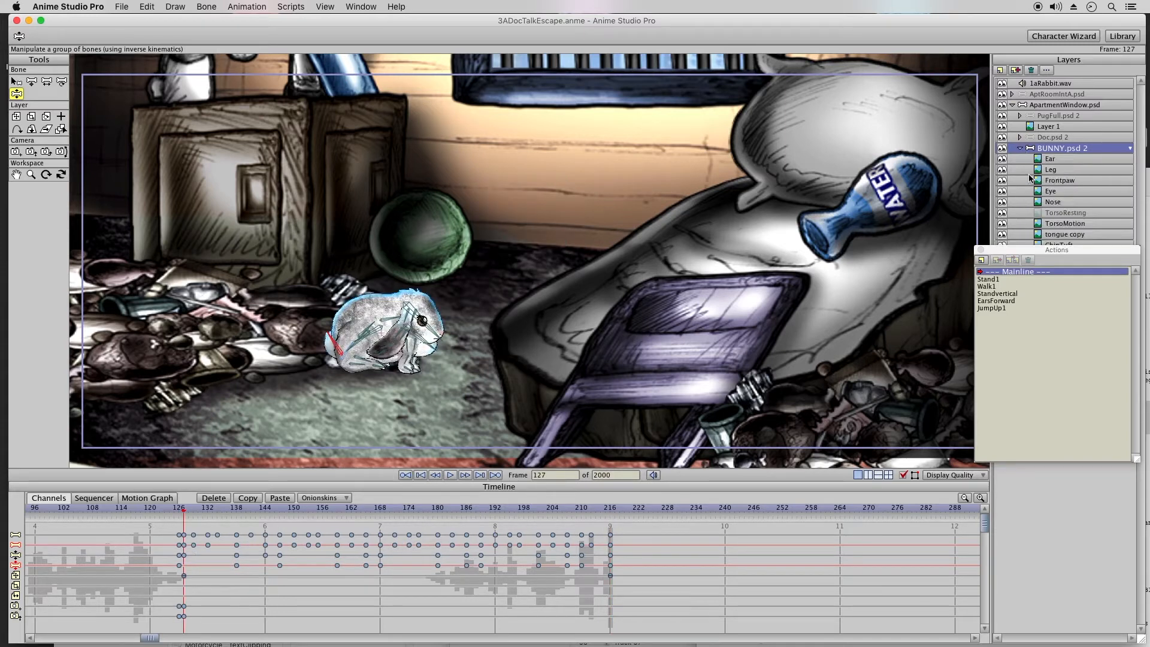
pyautogui.moveTo(1035, 249); pyautogui.dragTo(1032, 340)
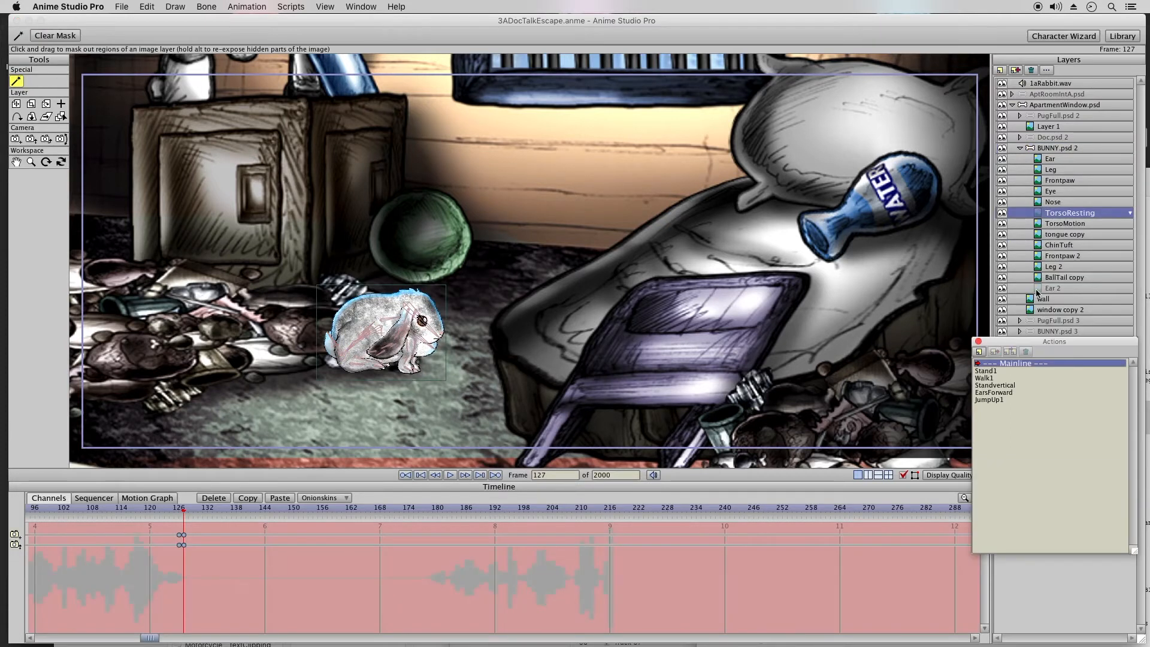
pyautogui.click(1040, 289)
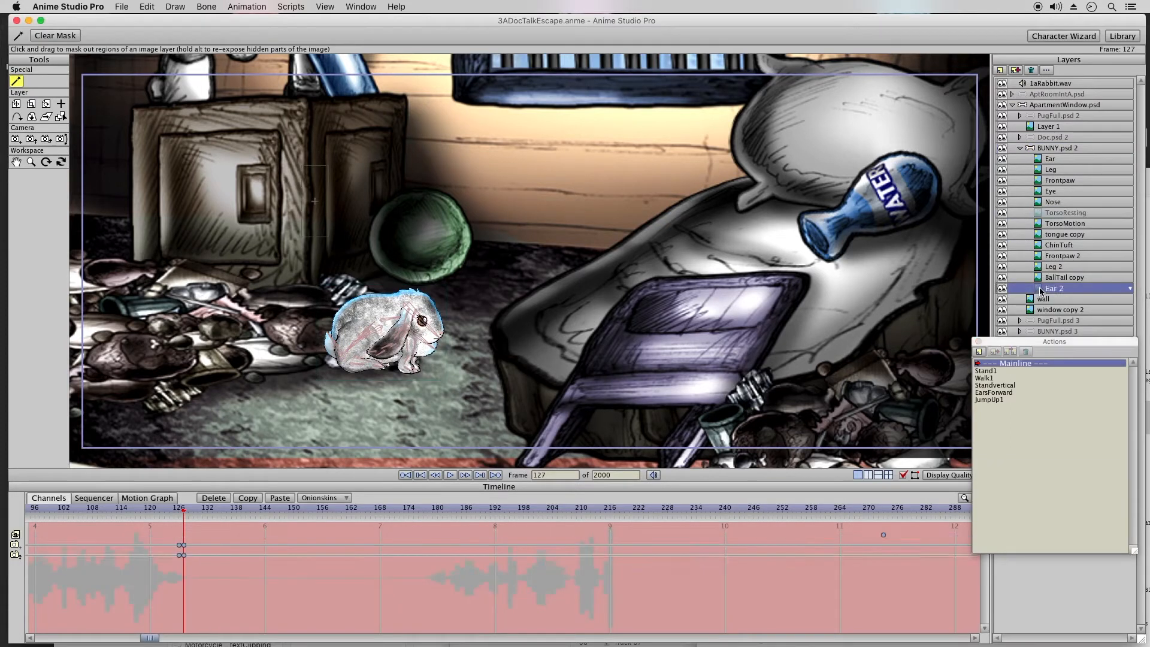
pyautogui.click(184, 535)
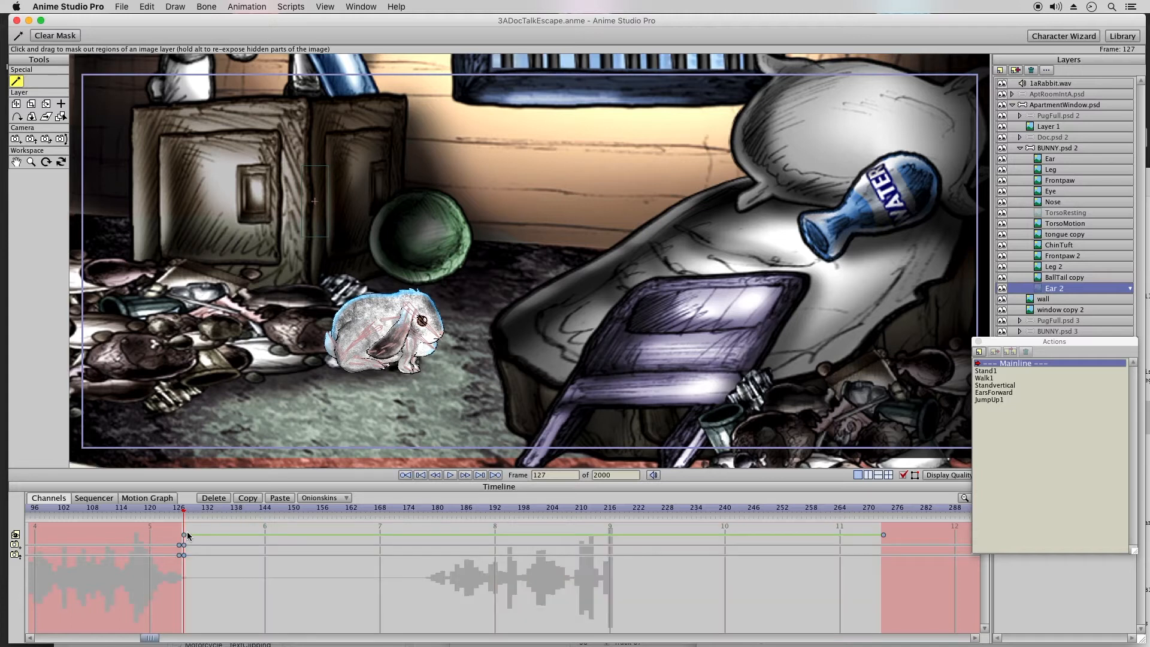
pyautogui.moveTo(186, 509); pyautogui.dragTo(590, 523)
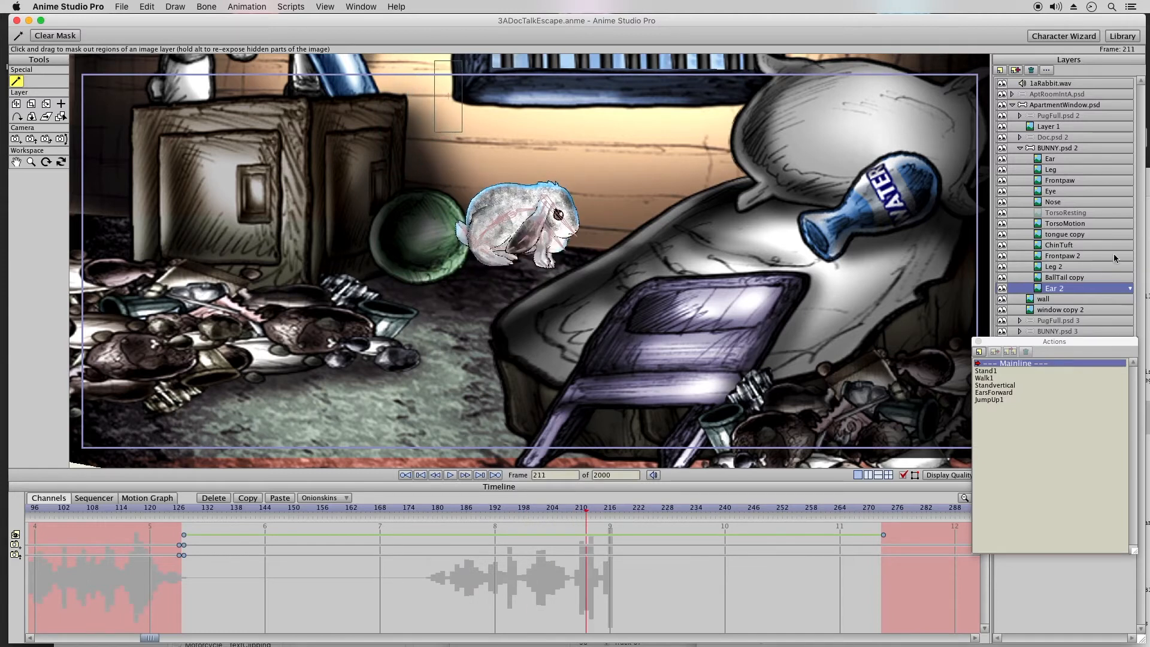
pyautogui.click(1022, 150)
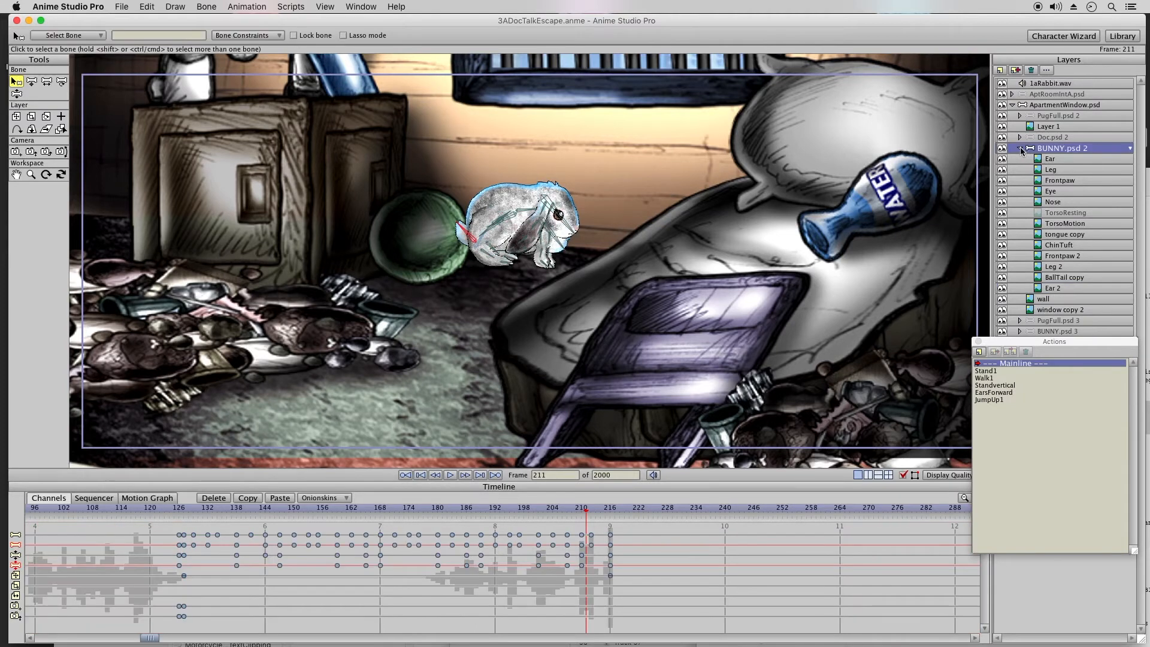
pyautogui.click(1019, 149)
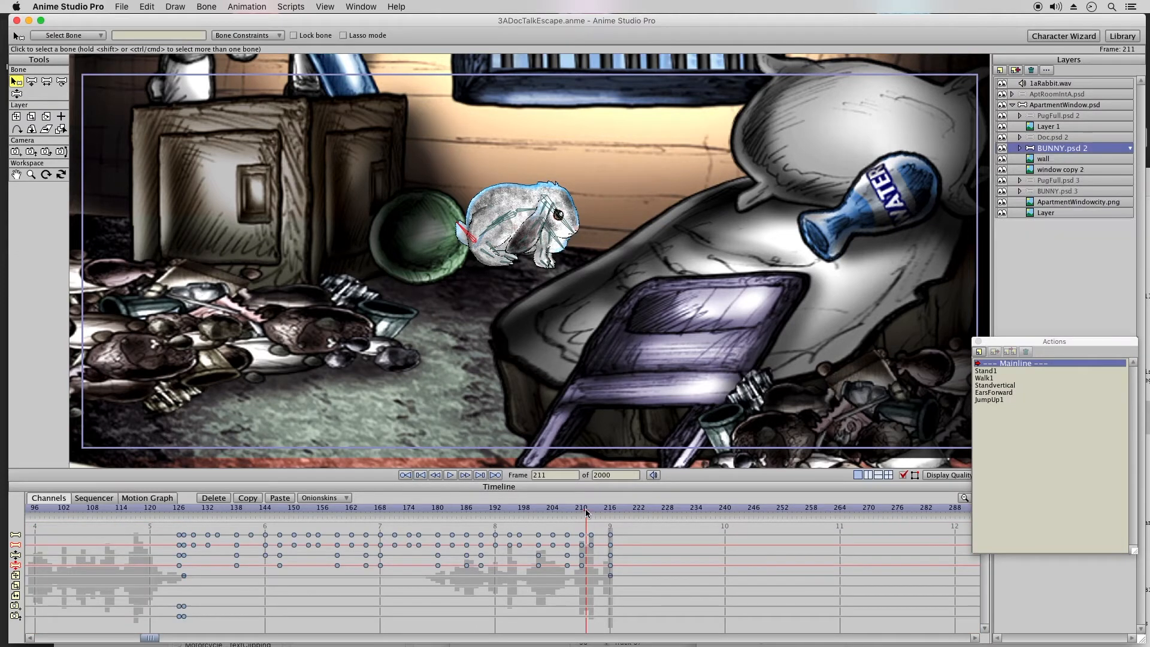
# Step: Track the camera at frame 216 to about X -0.0011, Y -0.1017 so the view rises toward the window
pyautogui.moveTo(586, 512); pyautogui.dragTo(606, 514)
pyautogui.click(612, 513)
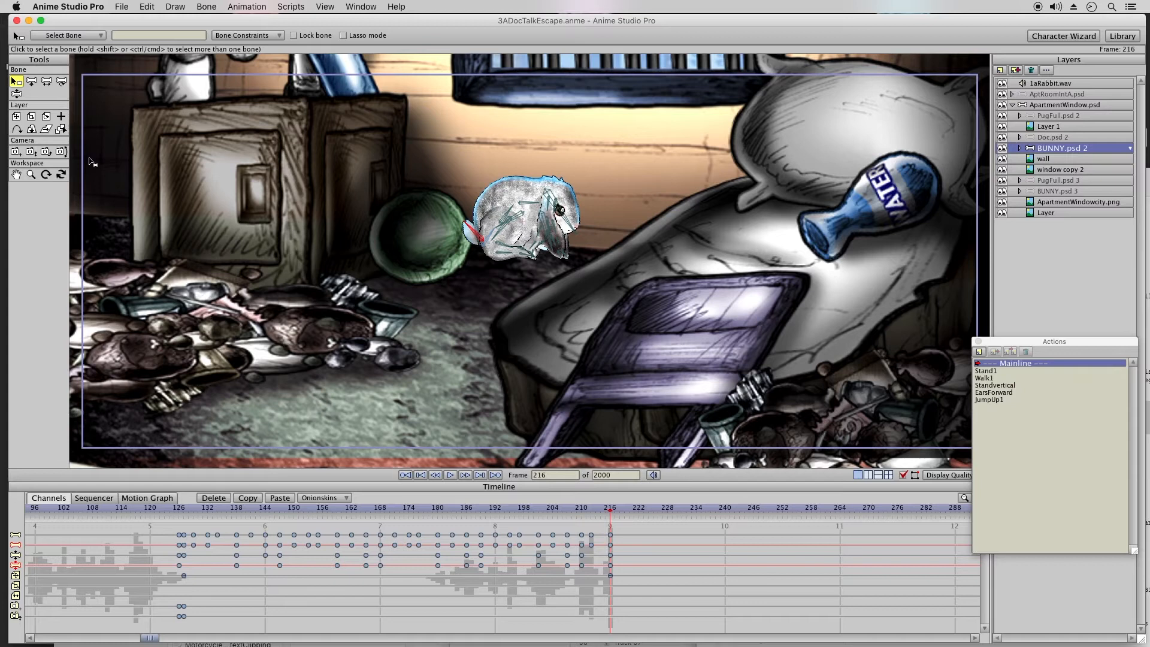
pyautogui.click(15, 152)
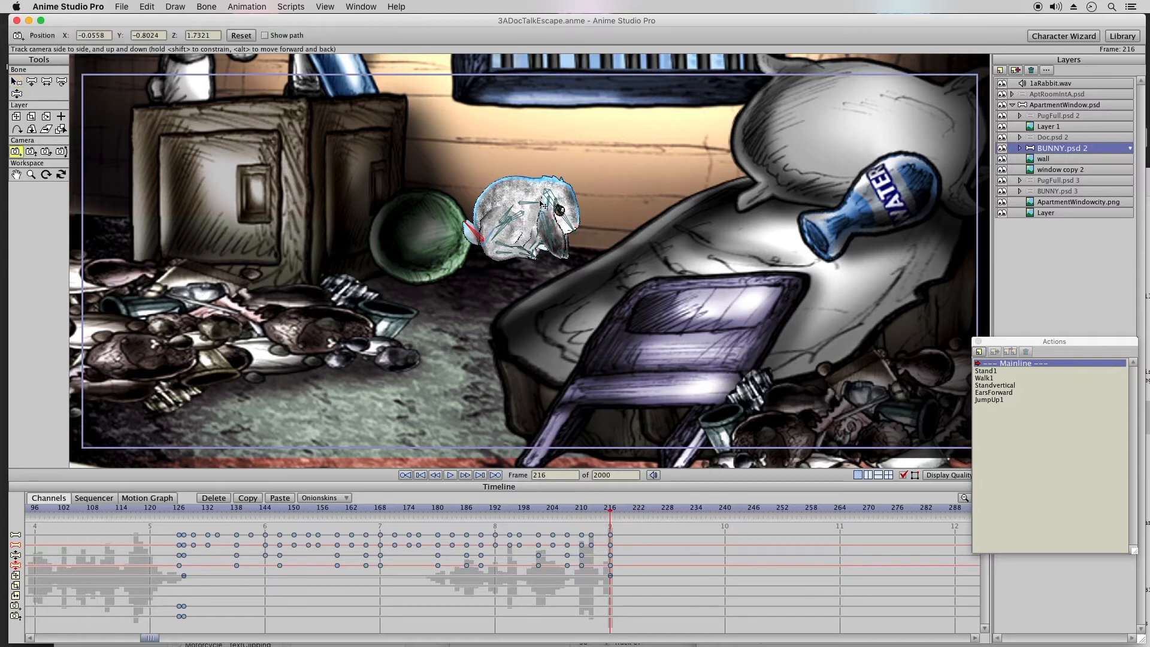
pyautogui.moveTo(541, 213); pyautogui.dragTo(534, 337)
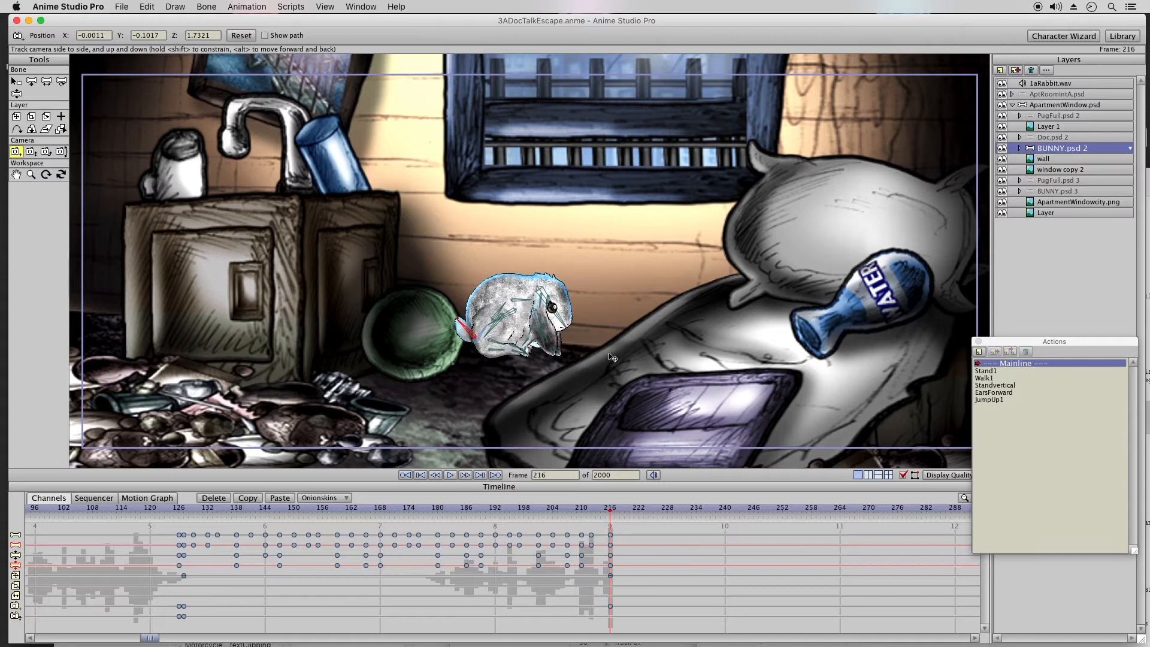
# Step: Insert the JumpUp1 action for the bunny at frame 220 and delete the bone keyframes just before it
pyautogui.click(629, 511)
pyautogui.click(1010, 400)
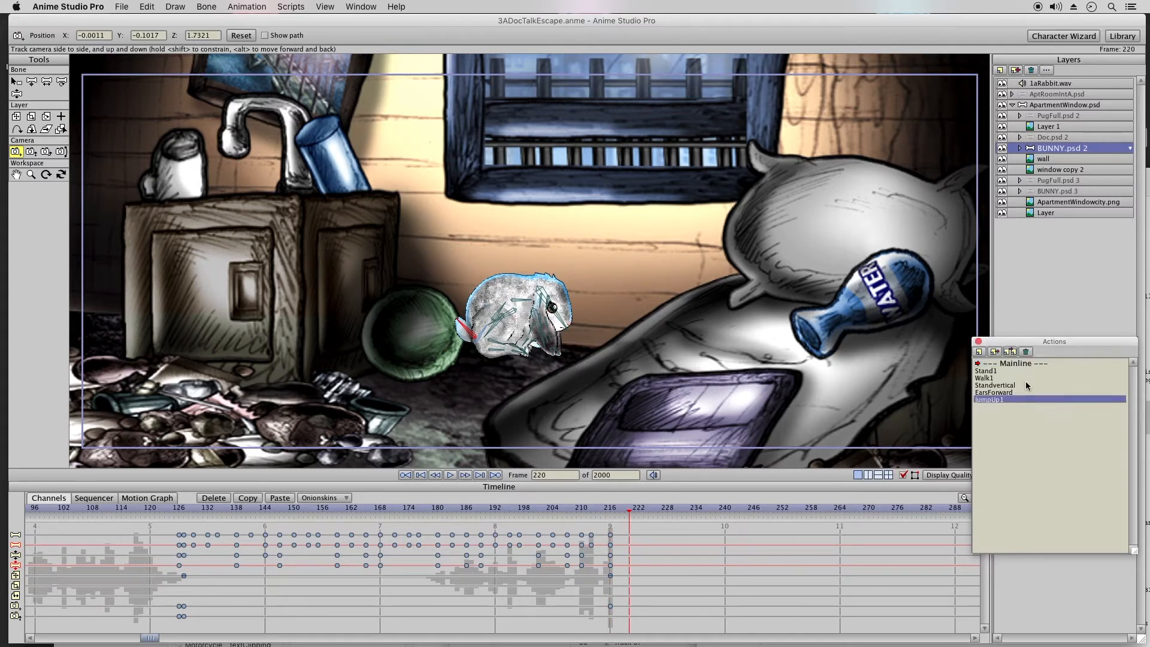
pyautogui.click(1011, 353)
pyautogui.moveTo(621, 524); pyautogui.dragTo(627, 587)
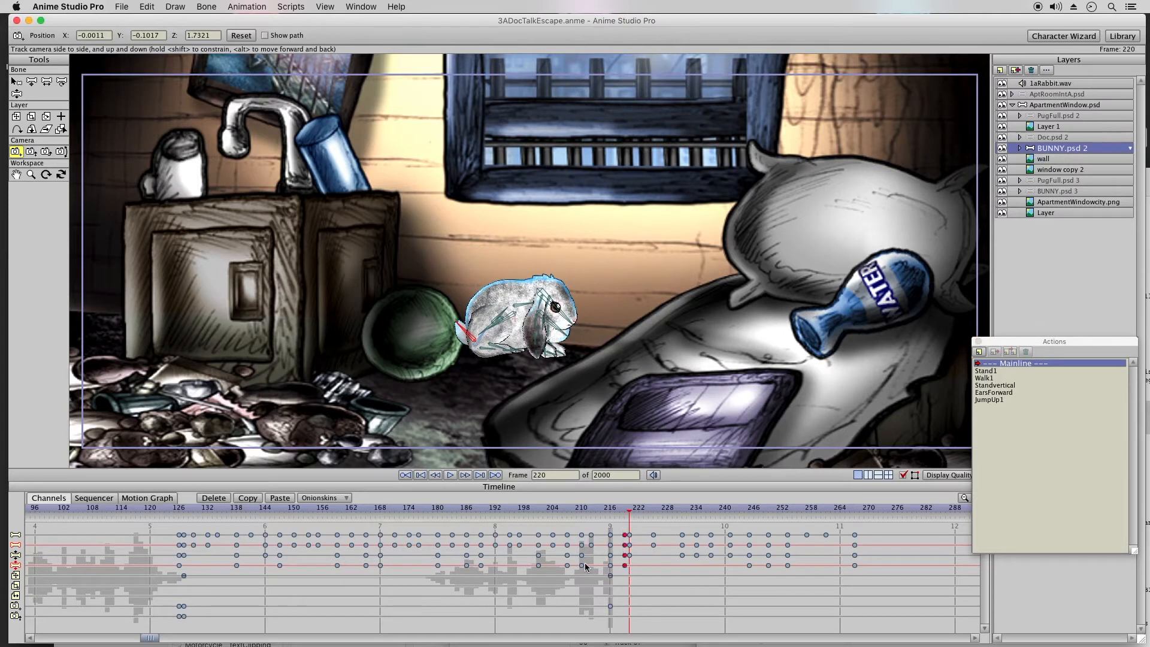
pyautogui.click(204, 499)
# Step: Delete the bone keyframes at frame 220 and shift the remaining jump keyframes earlier so they start at frame 218
pyautogui.moveTo(606, 510); pyautogui.dragTo(705, 517)
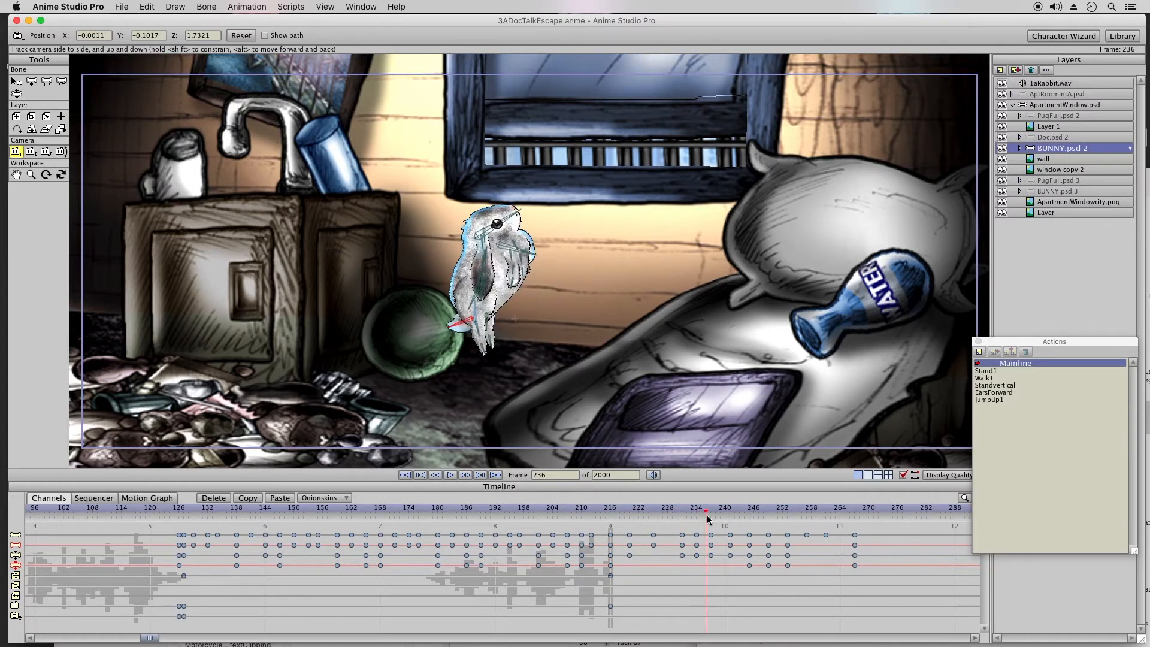
pyautogui.moveTo(671, 510); pyautogui.dragTo(681, 517)
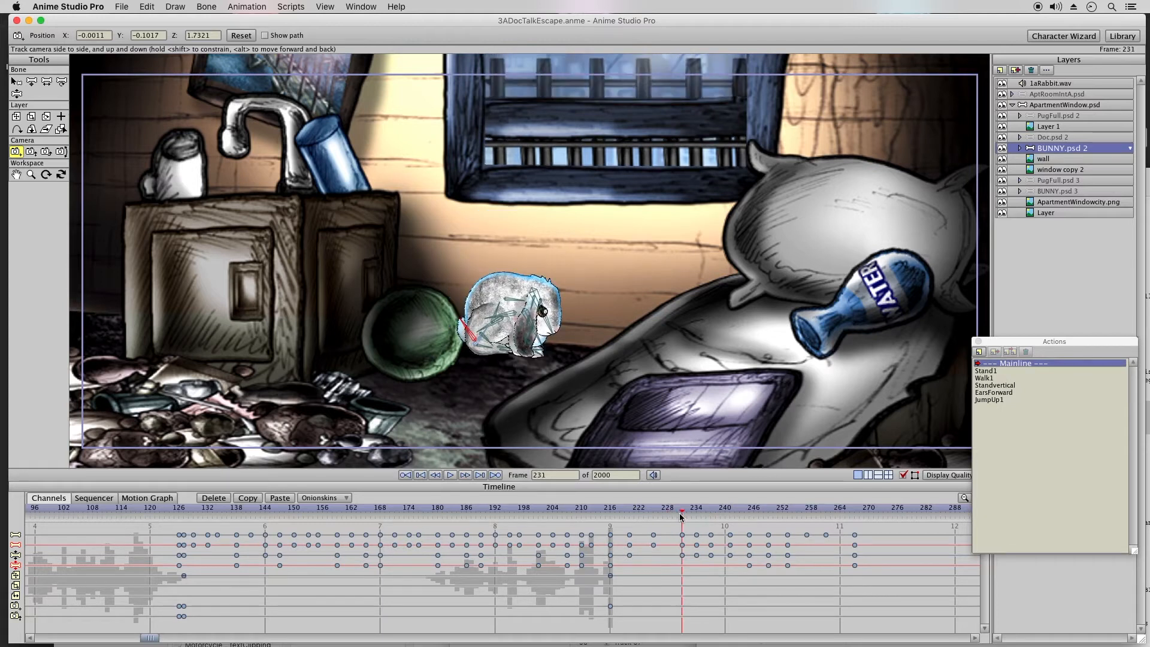
pyautogui.click(612, 511)
pyautogui.moveTo(624, 511)
pyautogui.mouseDown()
pyautogui.moveTo(652, 514)
pyautogui.moveTo(612, 508)
pyautogui.mouseUp()
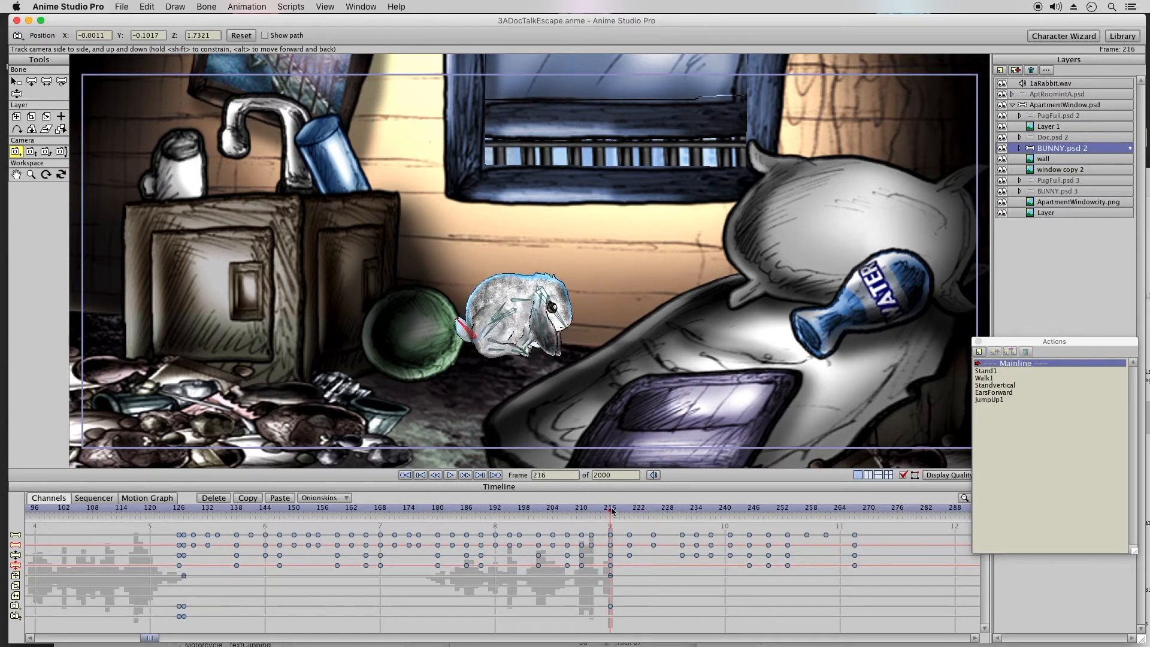
pyautogui.click(682, 510)
pyautogui.click(653, 511)
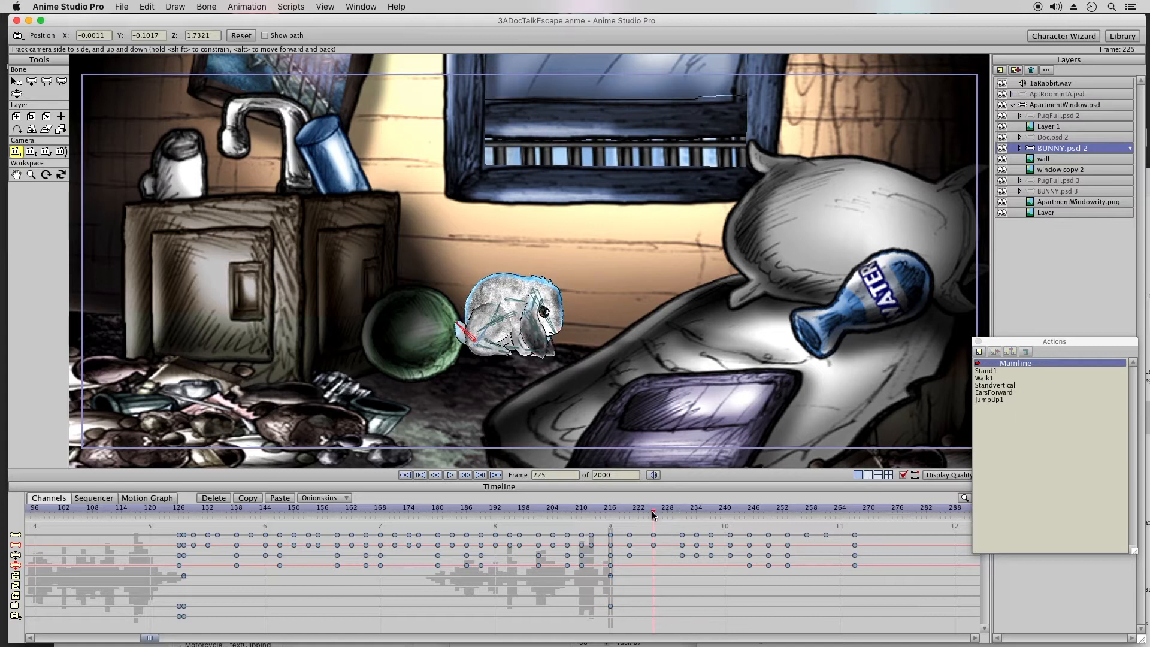
pyautogui.moveTo(639, 523); pyautogui.dragTo(625, 570)
pyautogui.click(213, 499)
pyautogui.moveTo(644, 527); pyautogui.dragTo(882, 595)
pyautogui.moveTo(654, 548); pyautogui.dragTo(620, 550)
# Step: Add a layer position keyframe for the bunny at frame 227 (X -0.1076, Y -0.5132) and set its interpolation
pyautogui.moveTo(607, 509); pyautogui.dragTo(651, 515)
pyautogui.moveTo(658, 518); pyautogui.dragTo(672, 510)
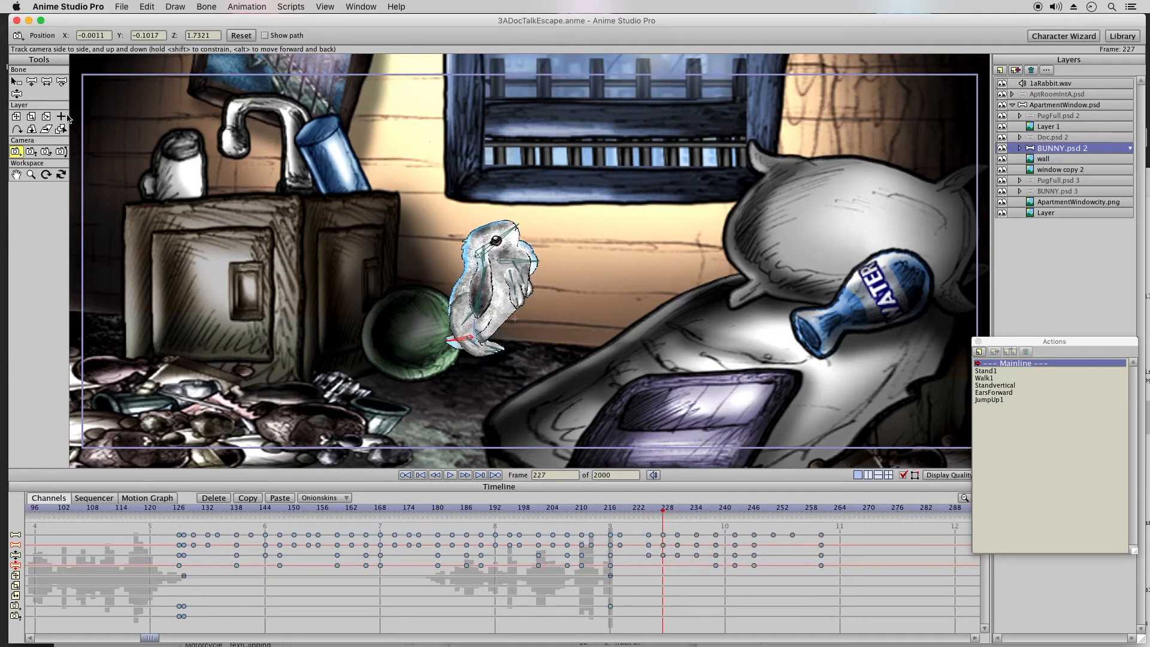
pyautogui.click(16, 116)
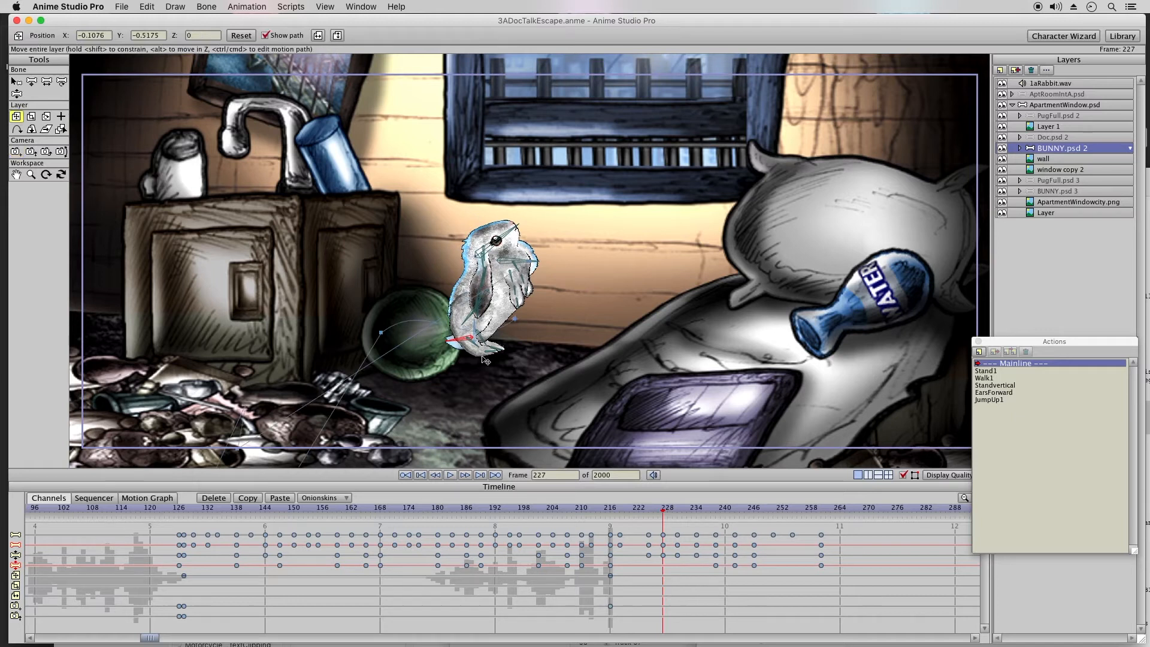
pyautogui.click(561, 345)
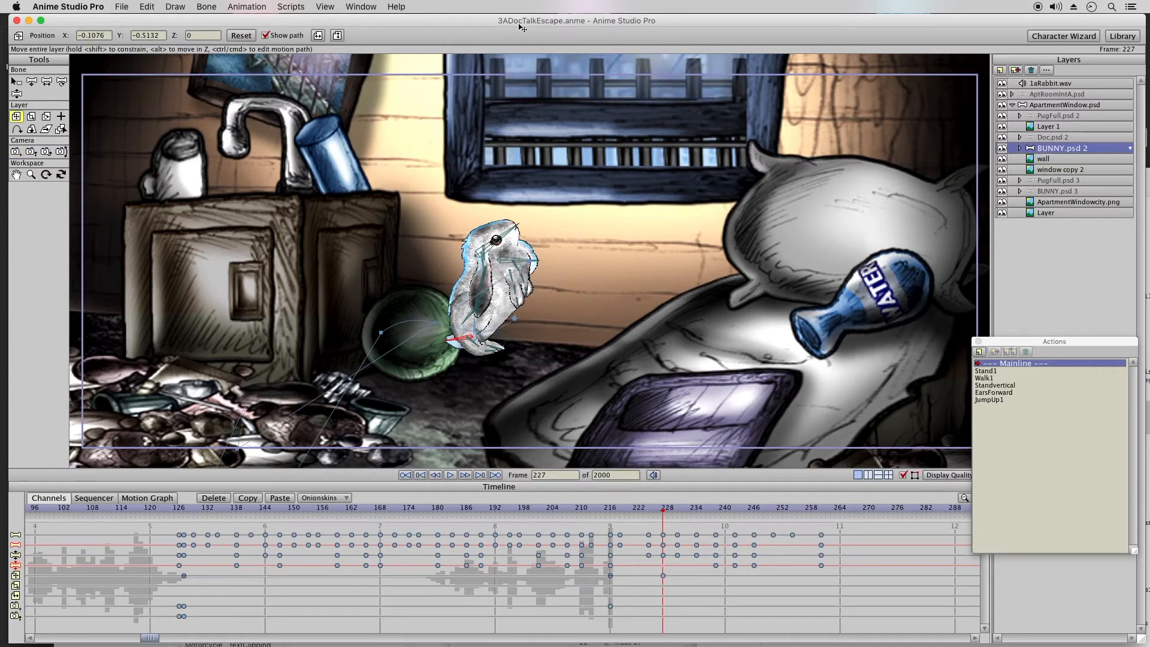
pyautogui.rightClick(665, 578)
pyautogui.click(687, 579)
# Step: Key the bunny layer at frame 230 (X -0.1033, Y -0.5132) and move it at frame 234 to about X 0.1396, Y 0.0765
pyautogui.click(658, 513)
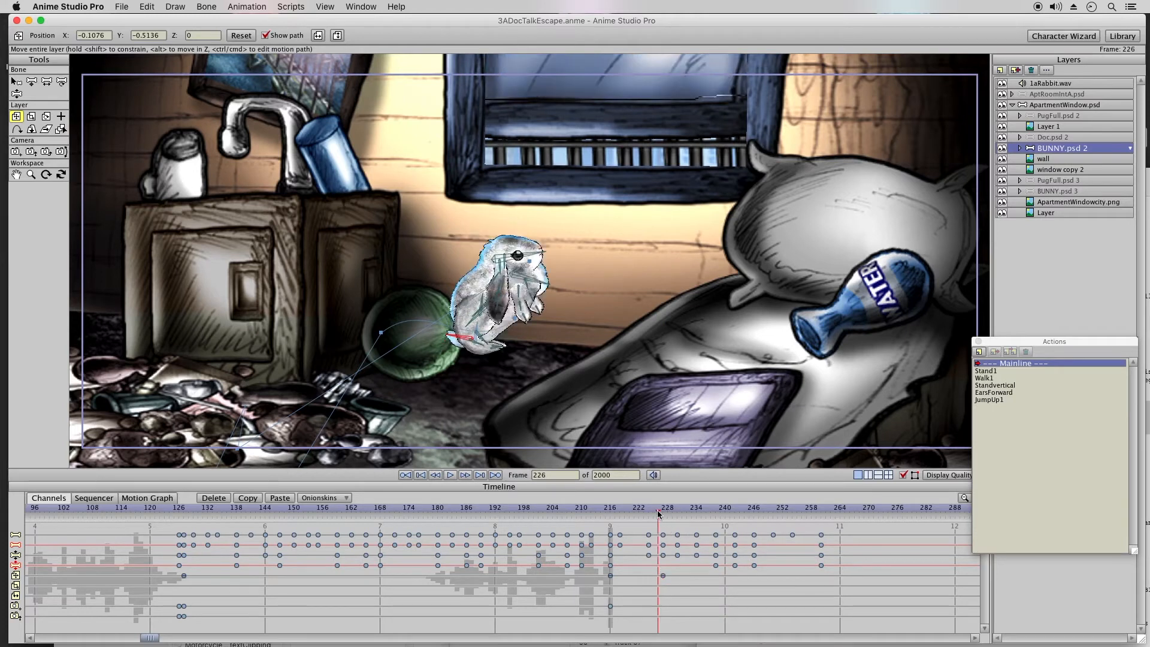
pyautogui.click(663, 513)
pyautogui.moveTo(665, 513); pyautogui.dragTo(677, 514)
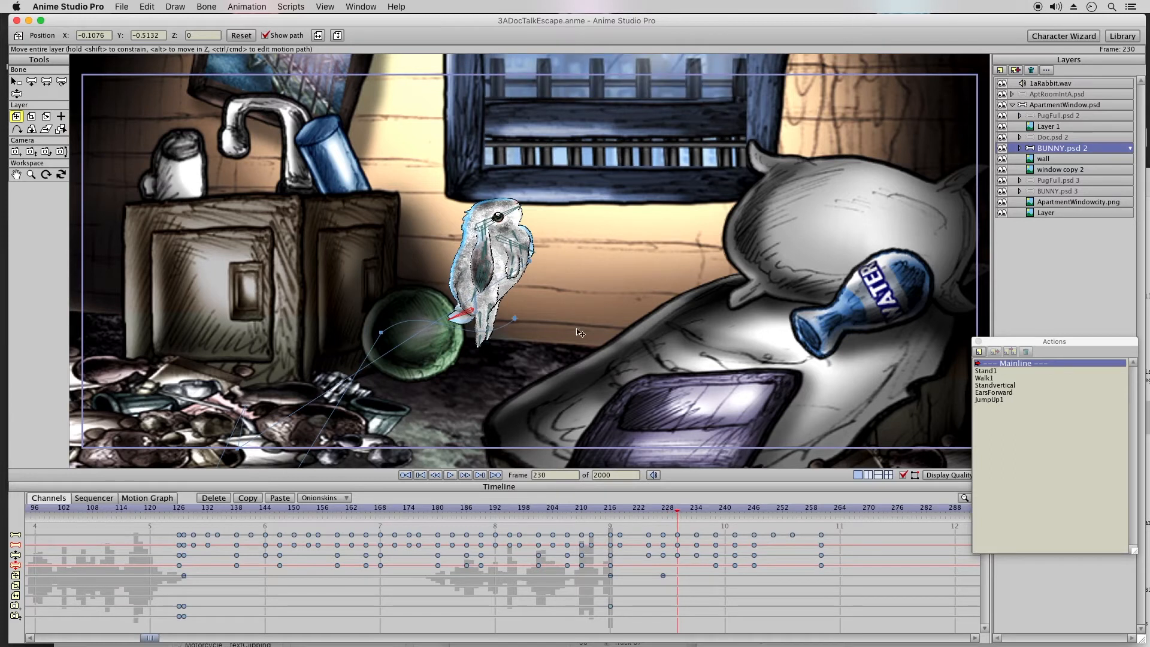
pyautogui.moveTo(566, 324); pyautogui.dragTo(567, 324)
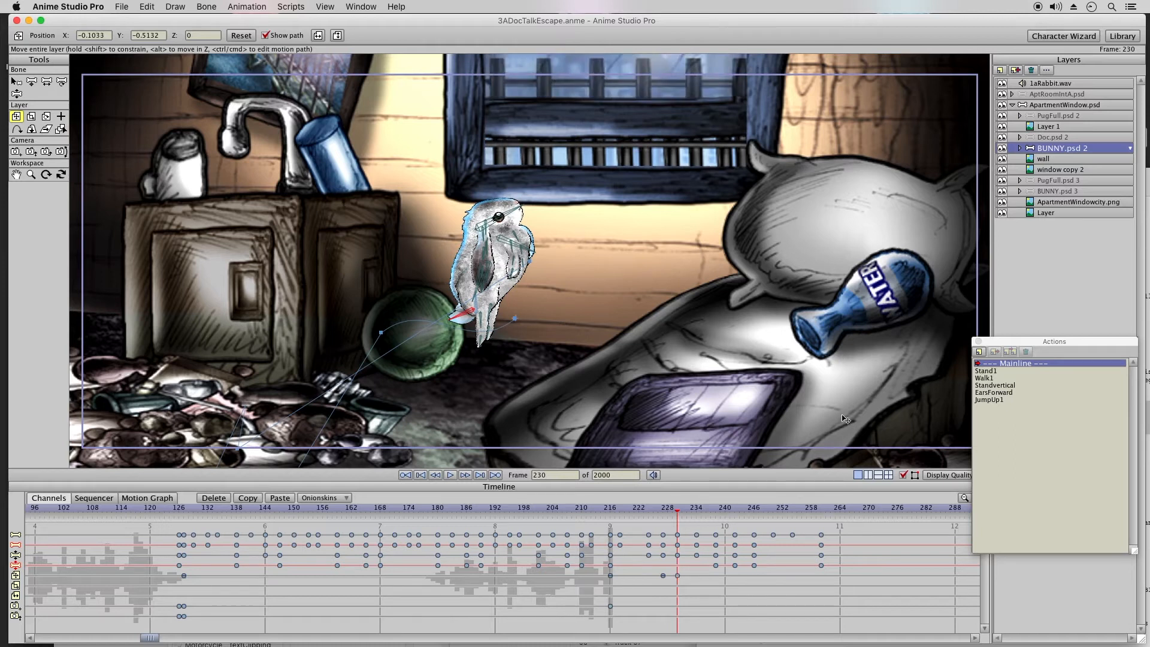
pyautogui.click(697, 510)
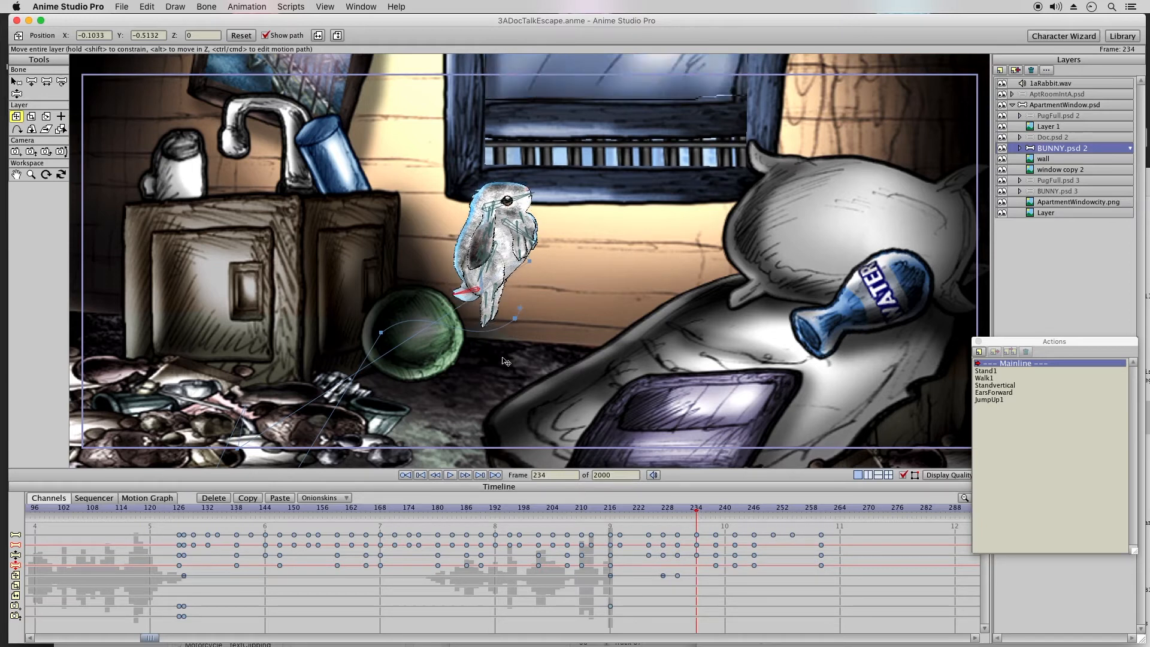
pyautogui.moveTo(516, 330); pyautogui.dragTo(586, 296)
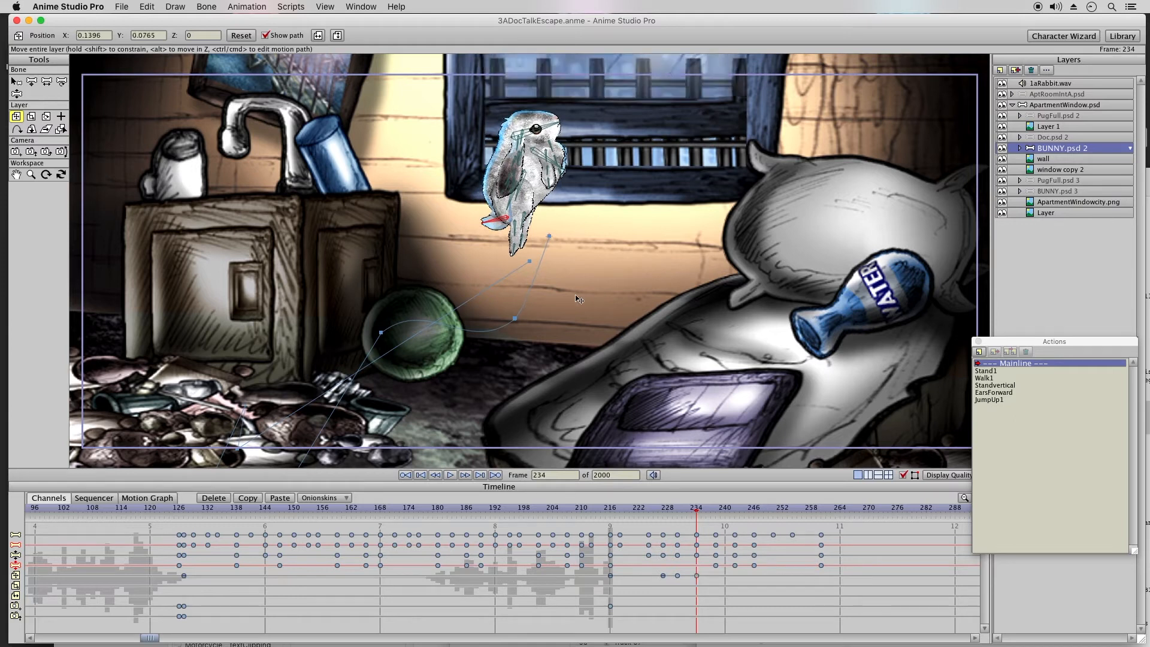
# Step: Add a layer position keyframe to the window copy 2 layer at frame 232
pyautogui.click(1054, 172)
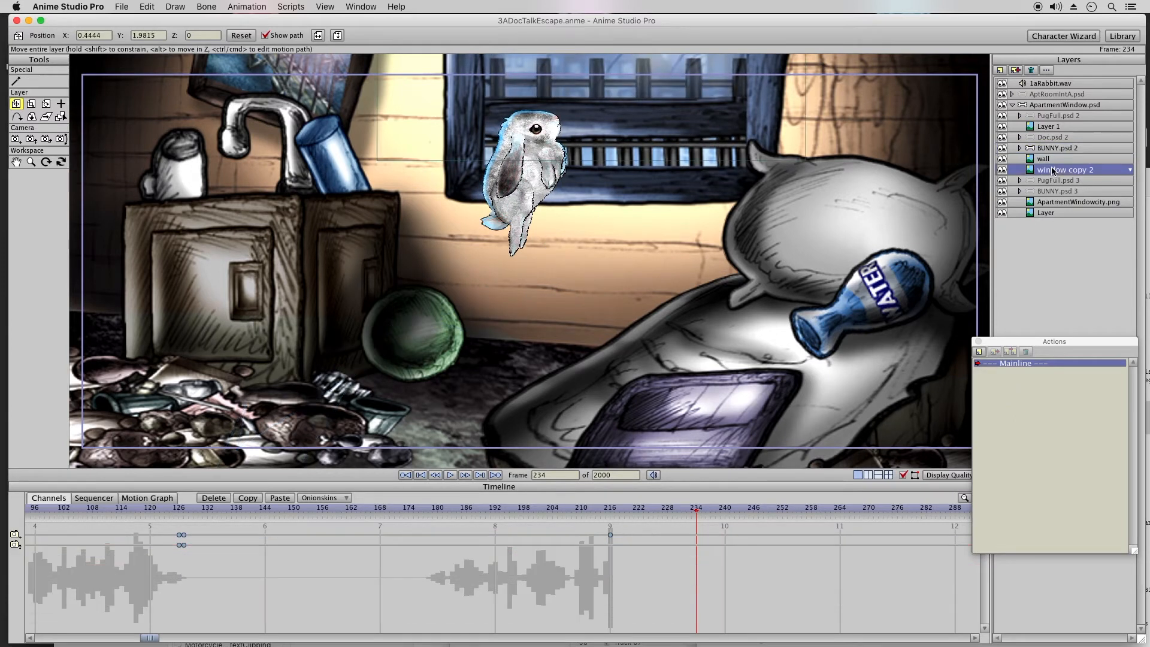
pyautogui.click(677, 507)
pyautogui.moveTo(678, 508); pyautogui.dragTo(687, 509)
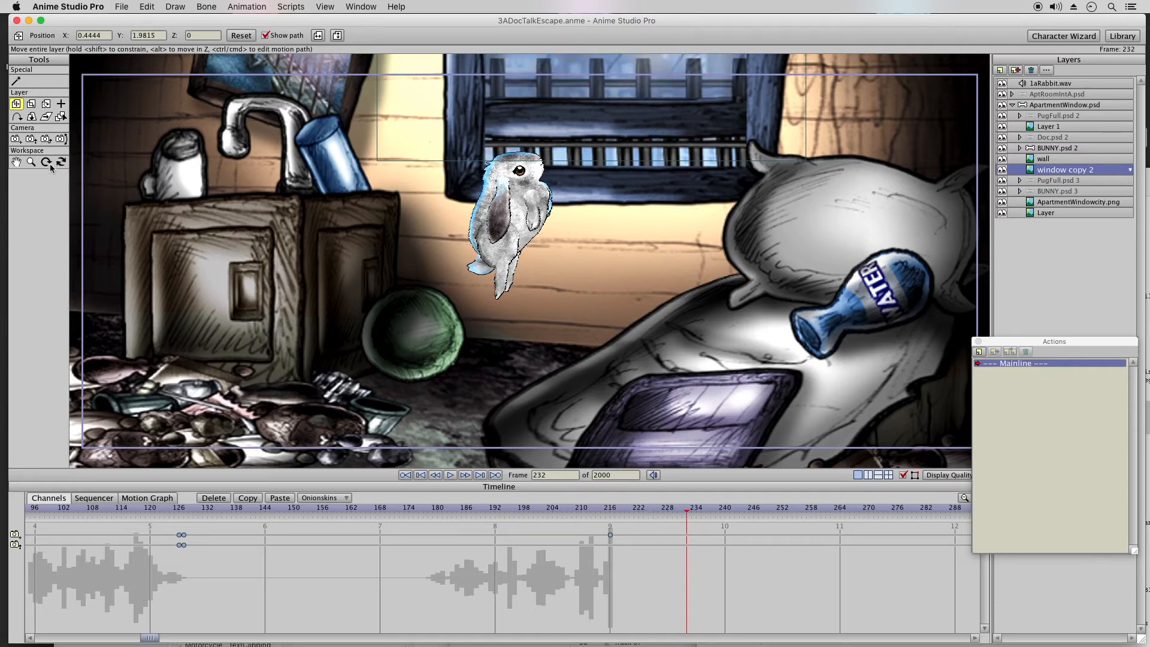
pyautogui.click(669, 262)
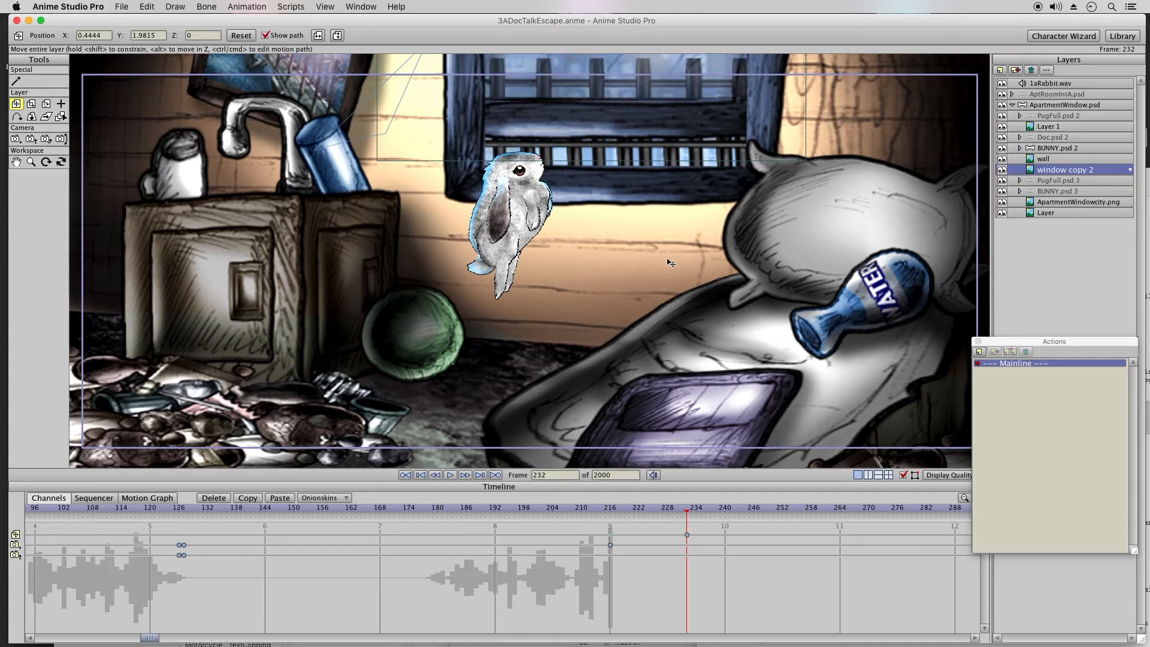
# Step: Add a position keyframe for the window copy 2 layer at frame 233, moving it to X 0.4531, Y 2.0986
pyautogui.click(694, 511)
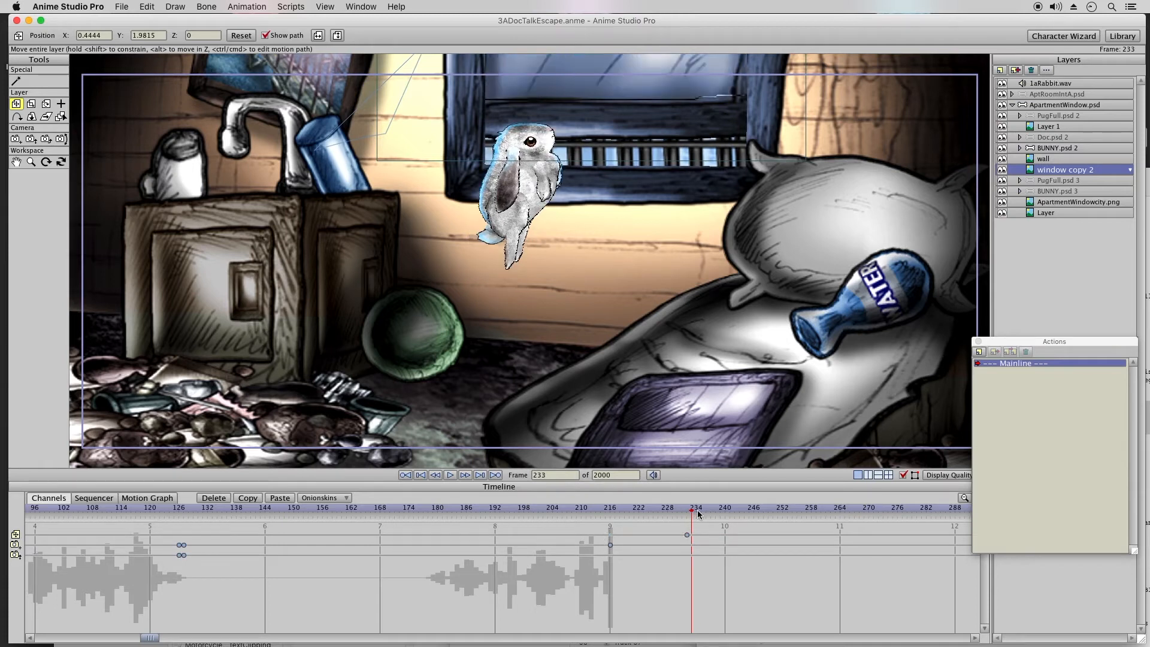
pyautogui.moveTo(634, 193)
pyautogui.mouseDown()
pyautogui.moveTo(635, 180)
pyautogui.moveTo(642, 190)
pyautogui.mouseUp()
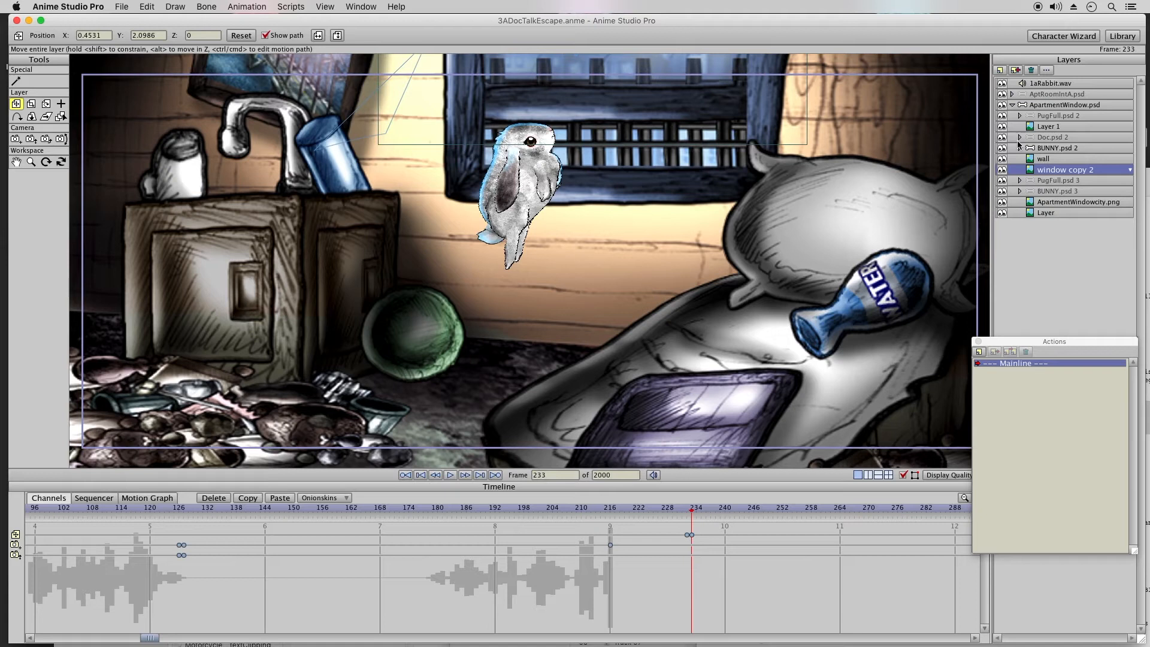
# Step: Key the camera at frame 232 (Y -0.1049) and track it up at frame 240 to X 0.0567, Y 0.6409
pyautogui.click(16, 140)
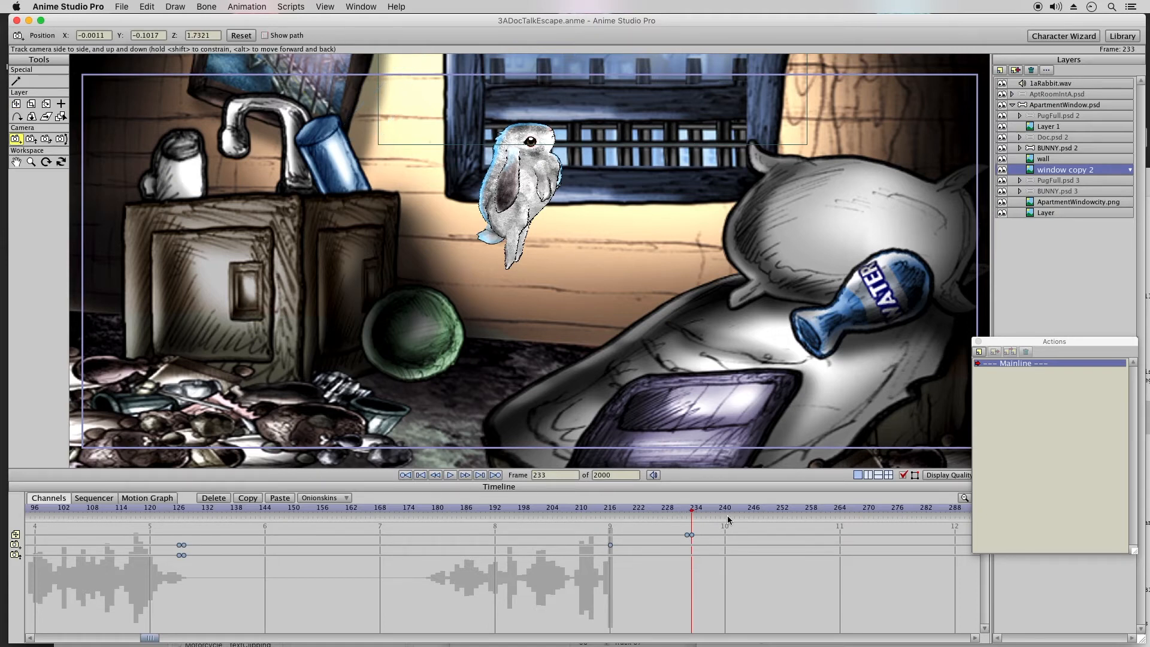
pyautogui.click(610, 513)
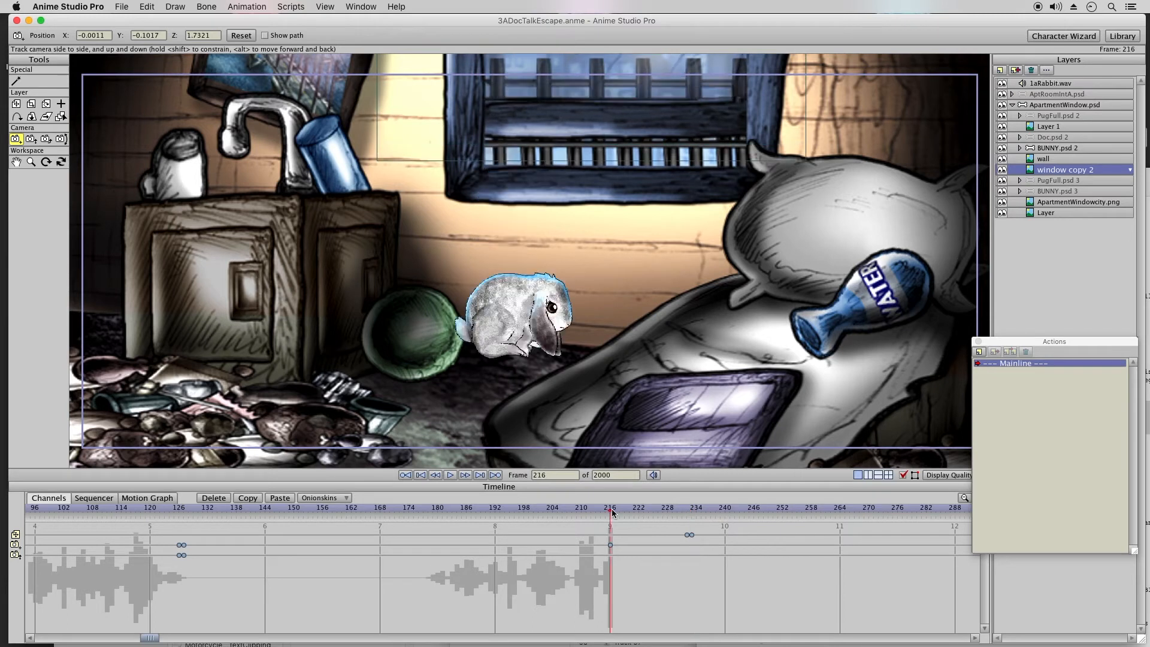
pyautogui.click(687, 510)
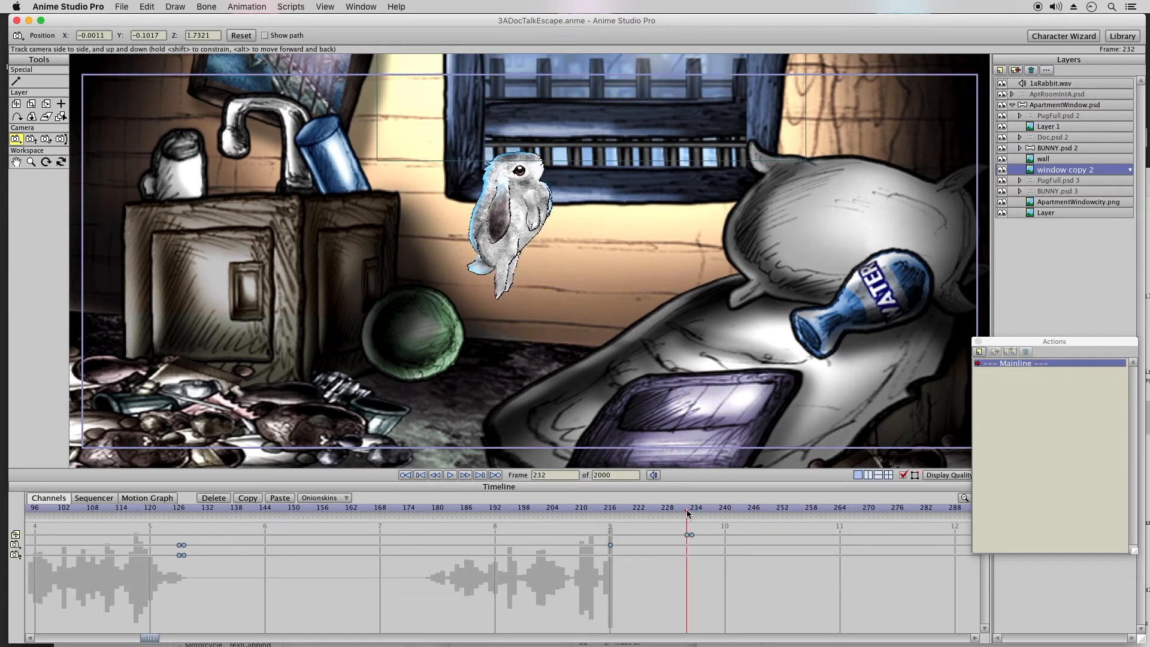
pyautogui.moveTo(617, 351); pyautogui.dragTo(618, 357)
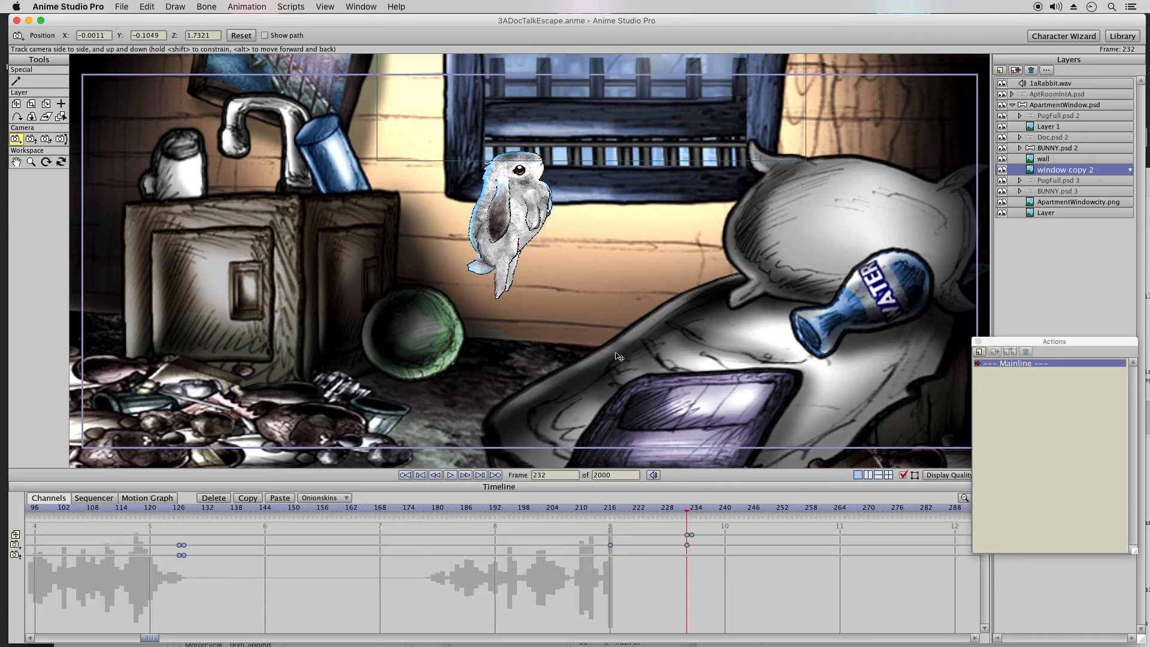
pyautogui.click(725, 511)
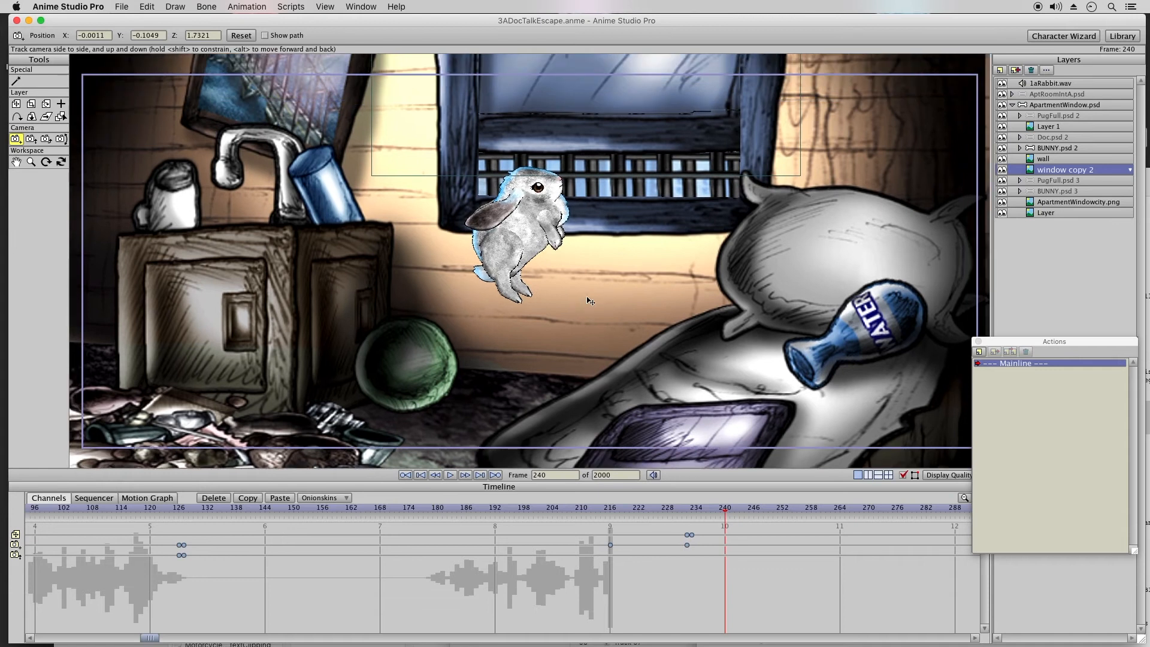
pyautogui.moveTo(590, 300); pyautogui.dragTo(603, 379)
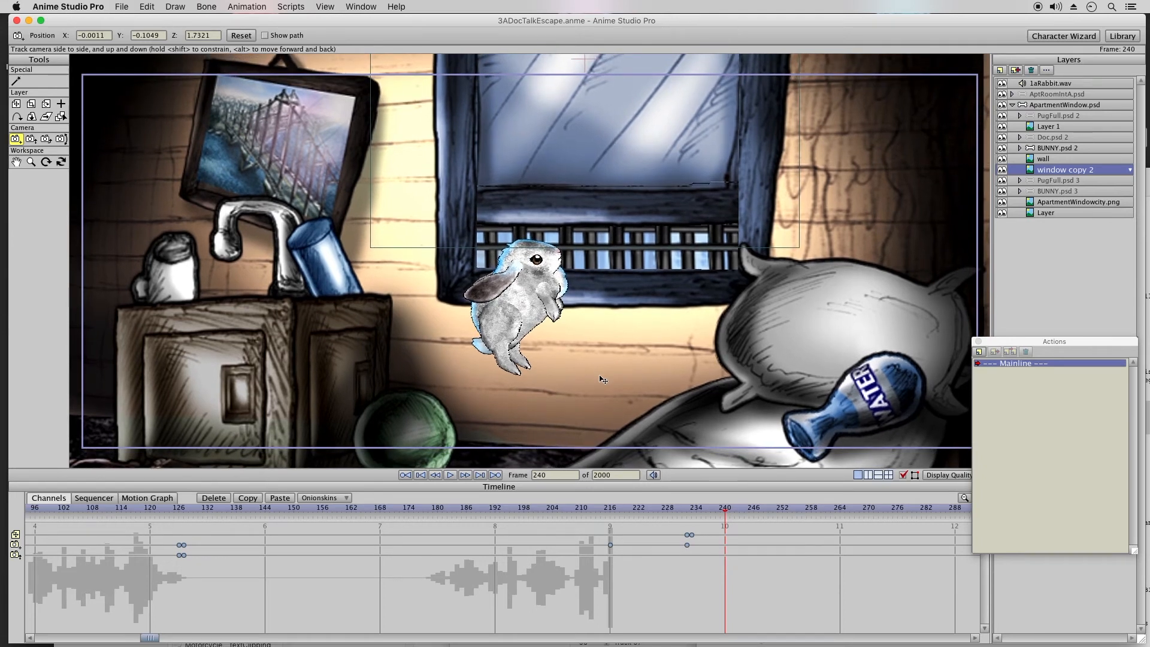
pyautogui.moveTo(671, 512); pyautogui.dragTo(724, 515)
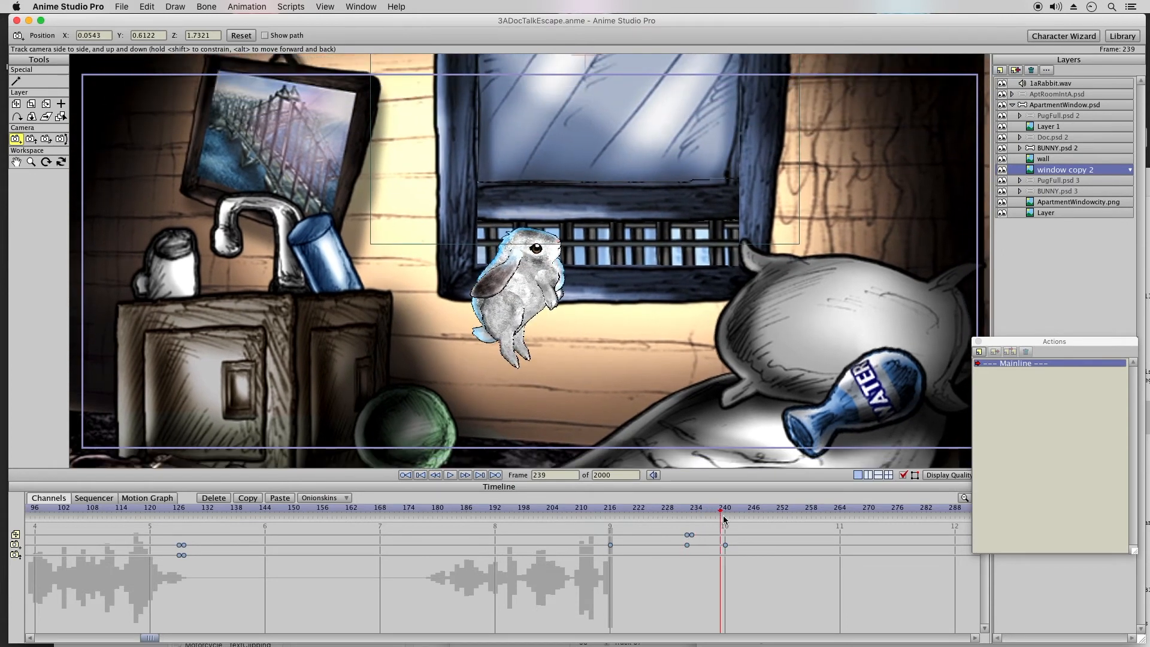
# Step: Move the BUNNY.psd 2 layer onto the window sill at frame 242, to about X 0.3824, Y 0.6922
pyautogui.click(1055, 148)
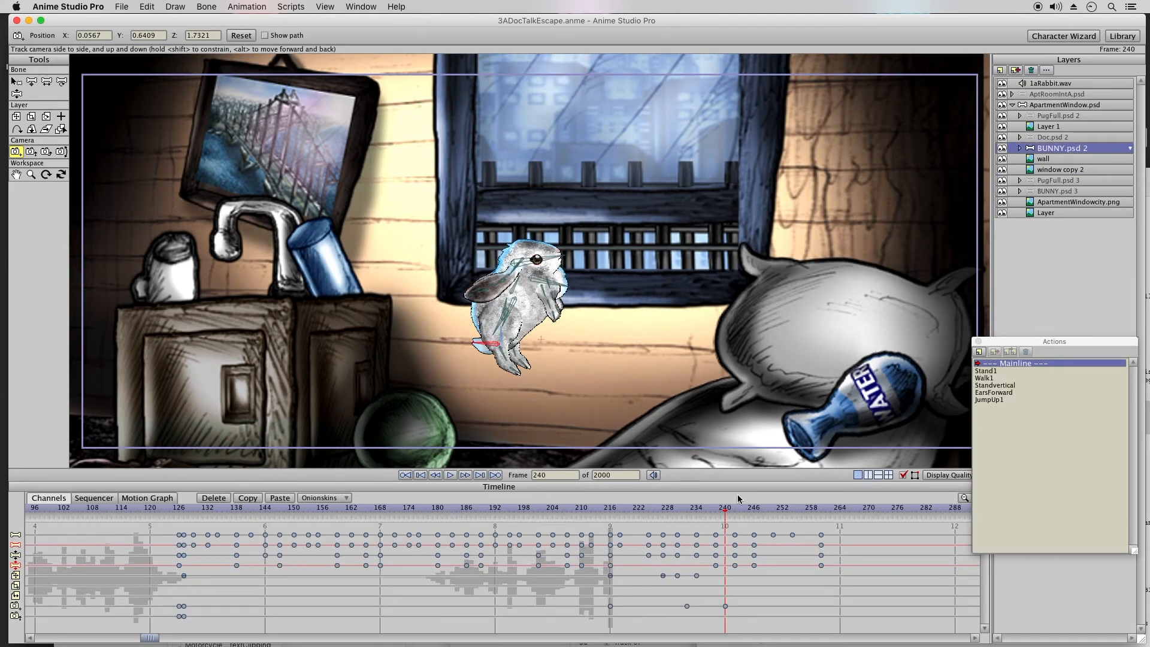
pyautogui.moveTo(728, 513); pyautogui.dragTo(735, 513)
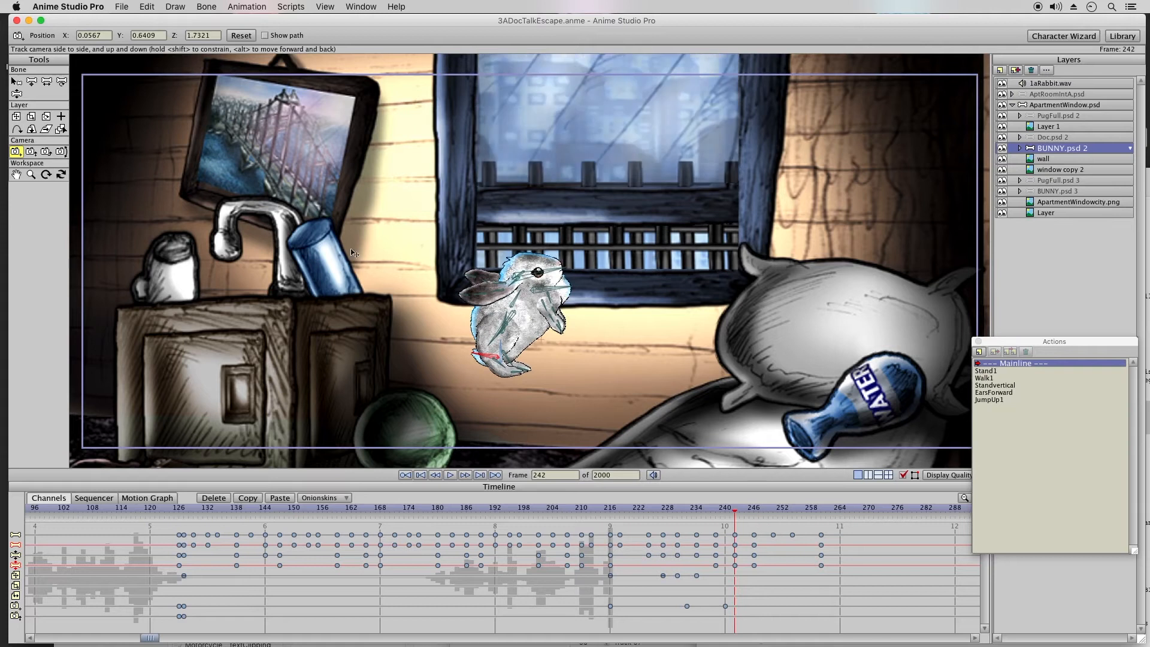
pyautogui.click(15, 118)
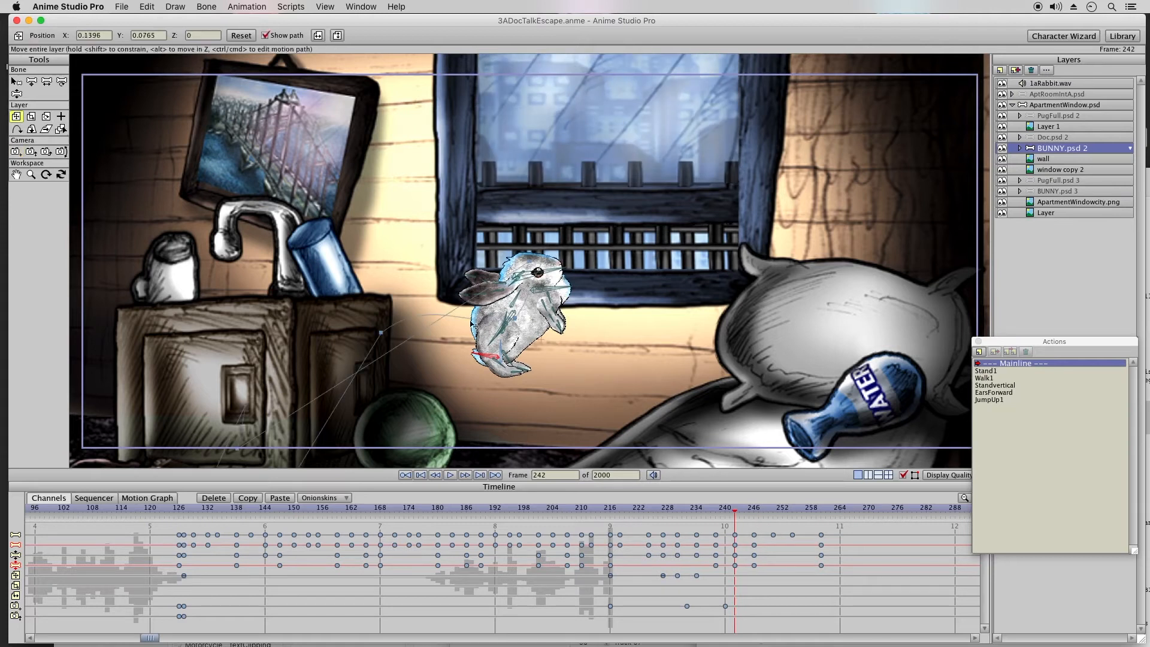
pyautogui.moveTo(492, 359); pyautogui.dragTo(513, 299)
pyautogui.moveTo(553, 333); pyautogui.dragTo(558, 321)
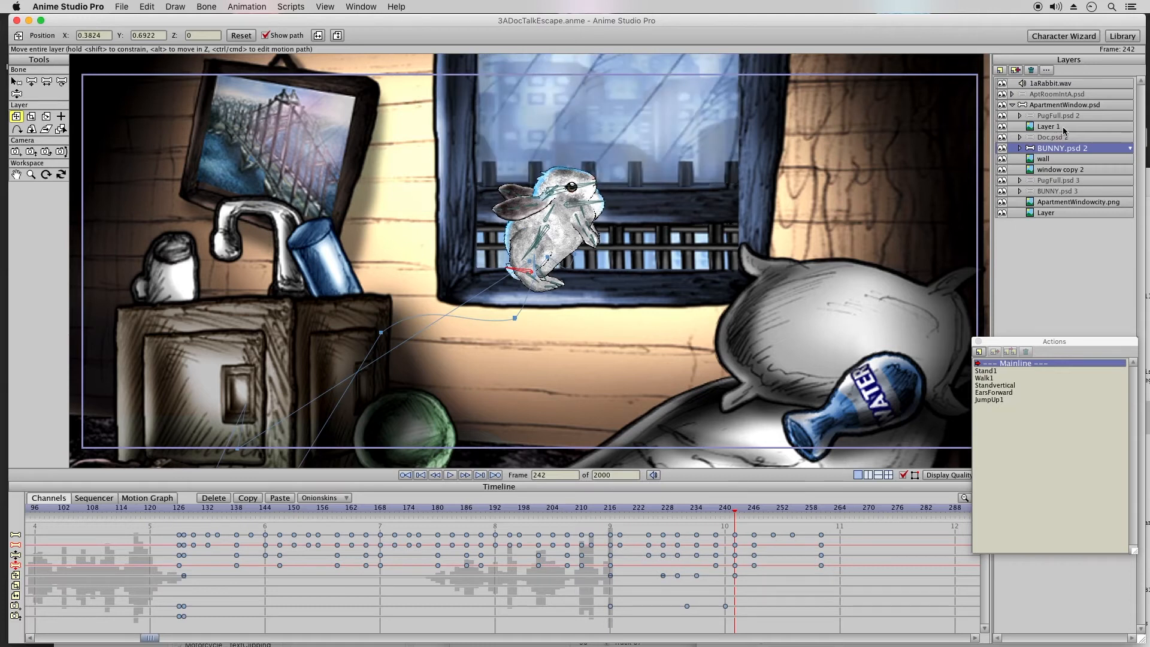
# Step: Raise the window copy 2 layer at frame 242 to about X 0.4575, Y 2.6232, and save the project
pyautogui.click(1054, 172)
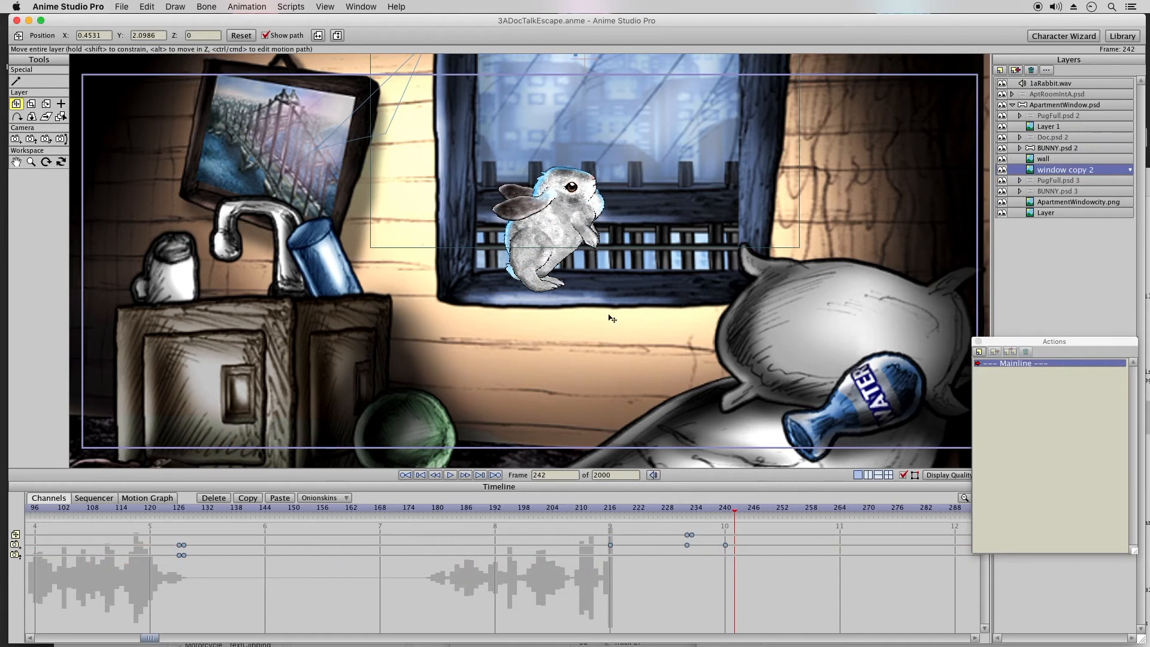
pyautogui.moveTo(605, 298); pyautogui.dragTo(609, 230)
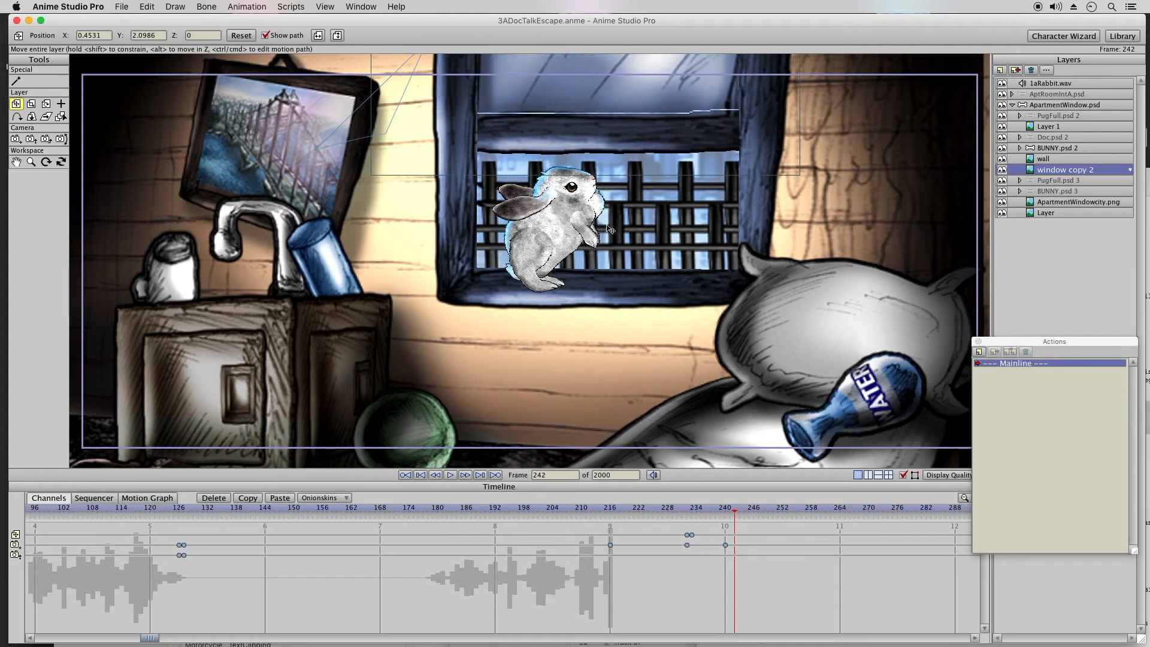
pyautogui.click(671, 512)
pyautogui.moveTo(679, 514); pyautogui.dragTo(791, 514)
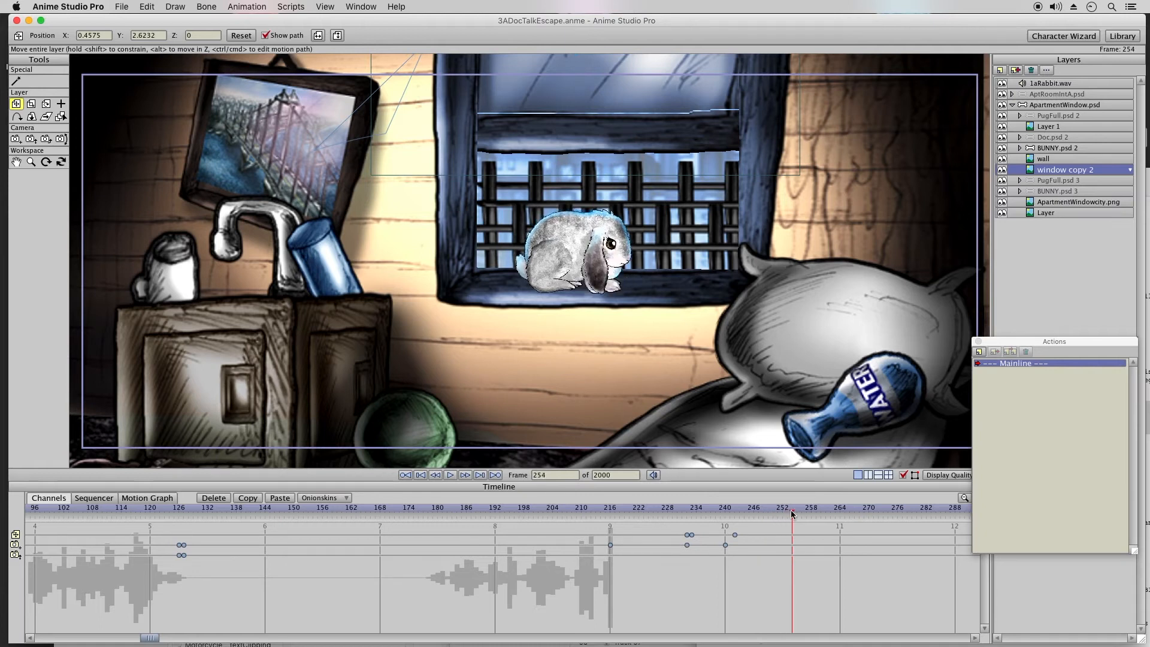
pyautogui.moveTo(153, 638); pyautogui.dragTo(183, 637)
pyautogui.click(122, 6)
pyautogui.click(146, 93)
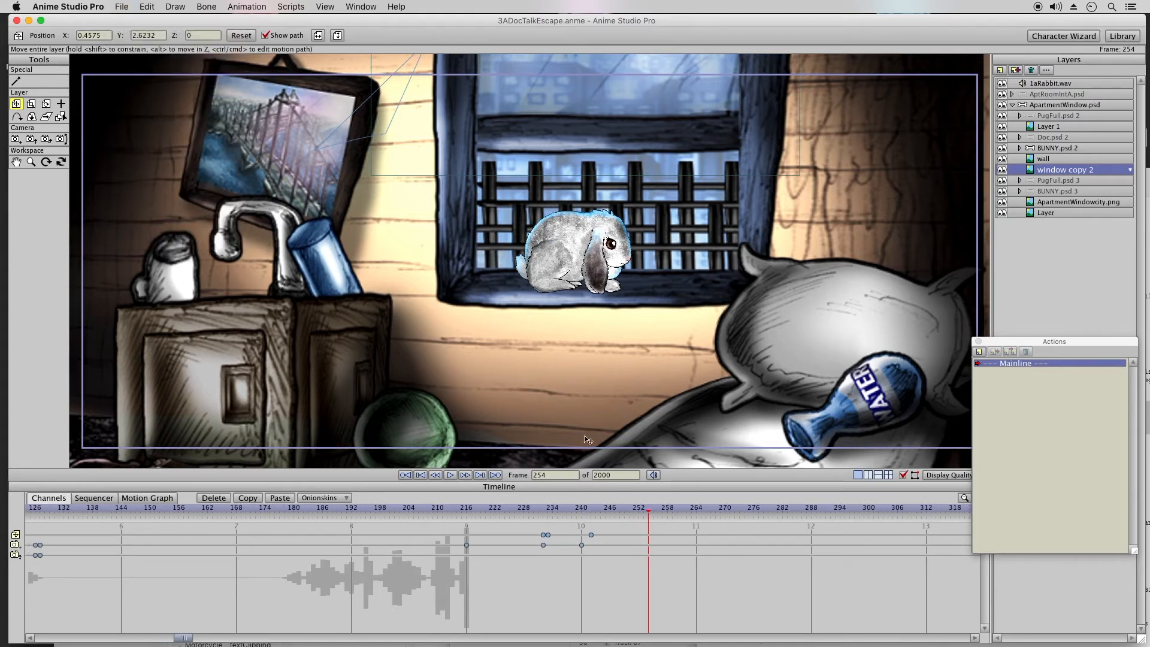
# Step: Scrub through the jump and examine the bunny, wall and window layers with their keyframes at frame 246
pyautogui.moveTo(542, 508); pyautogui.dragTo(615, 514)
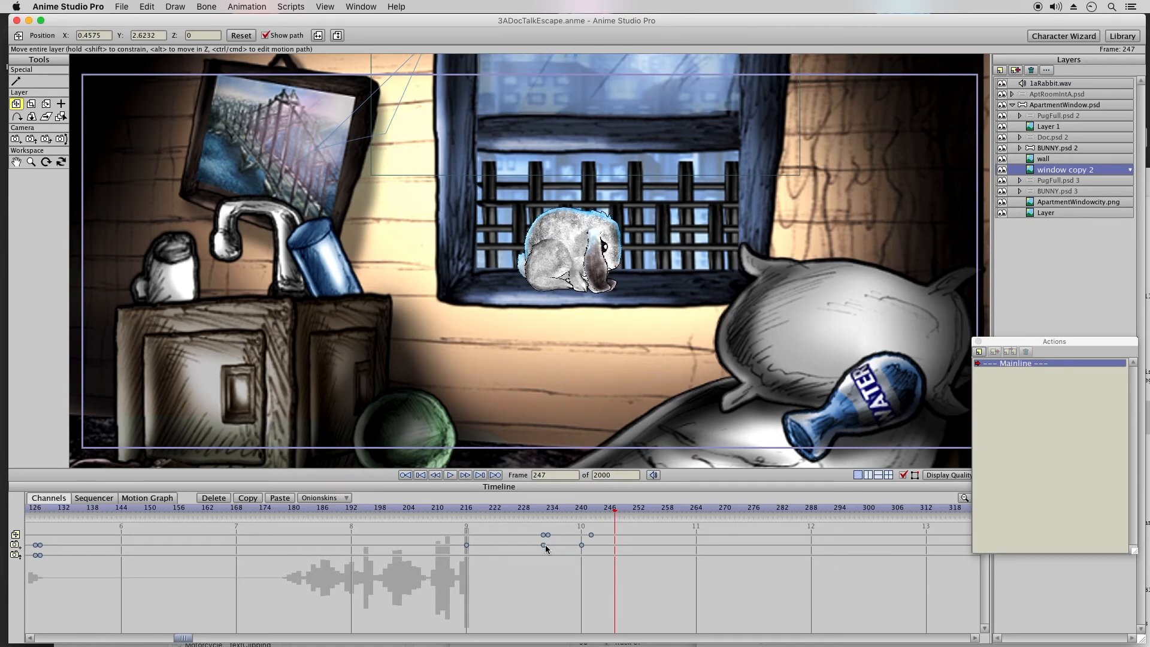
pyautogui.click(606, 510)
pyautogui.click(610, 511)
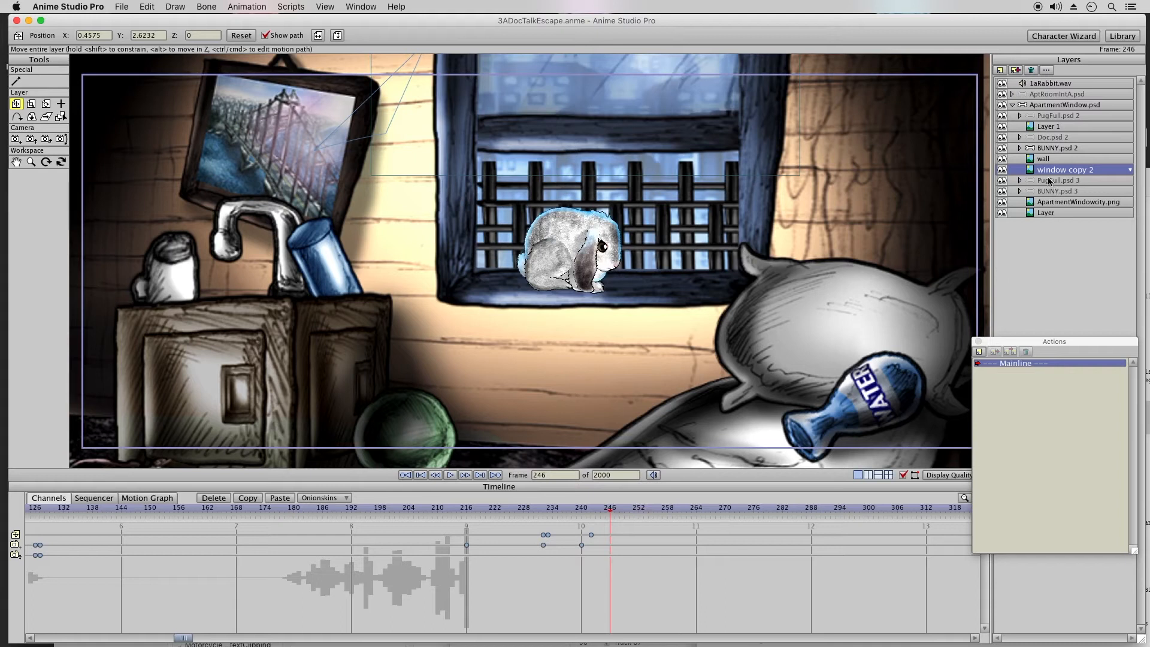
pyautogui.click(1063, 149)
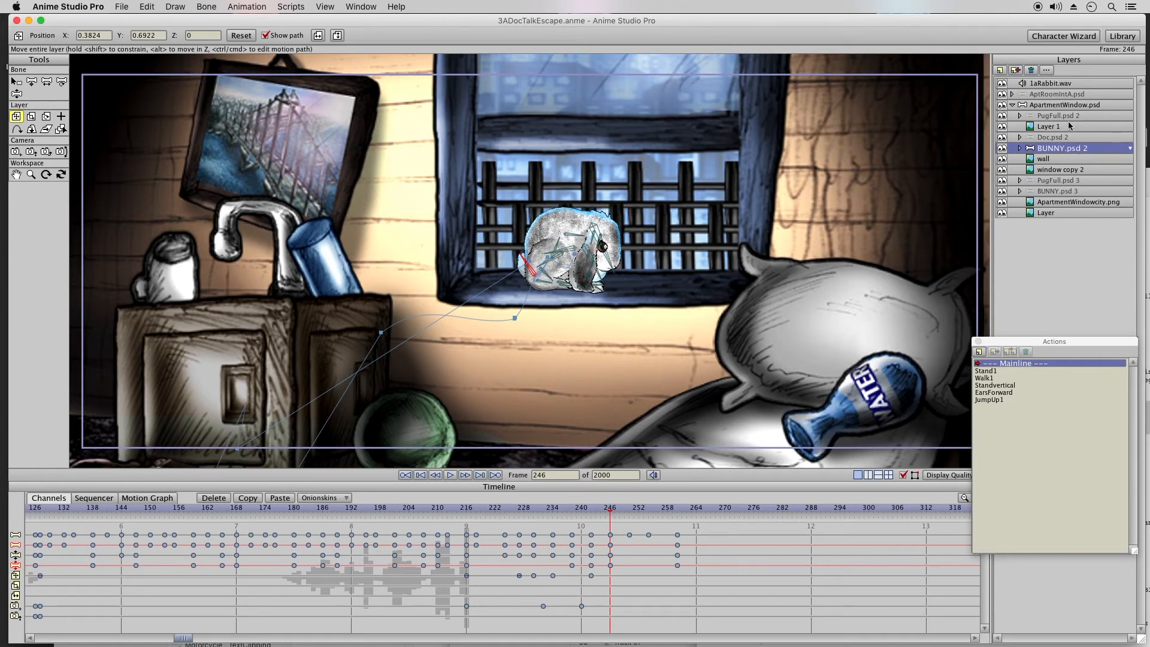
pyautogui.click(1071, 126)
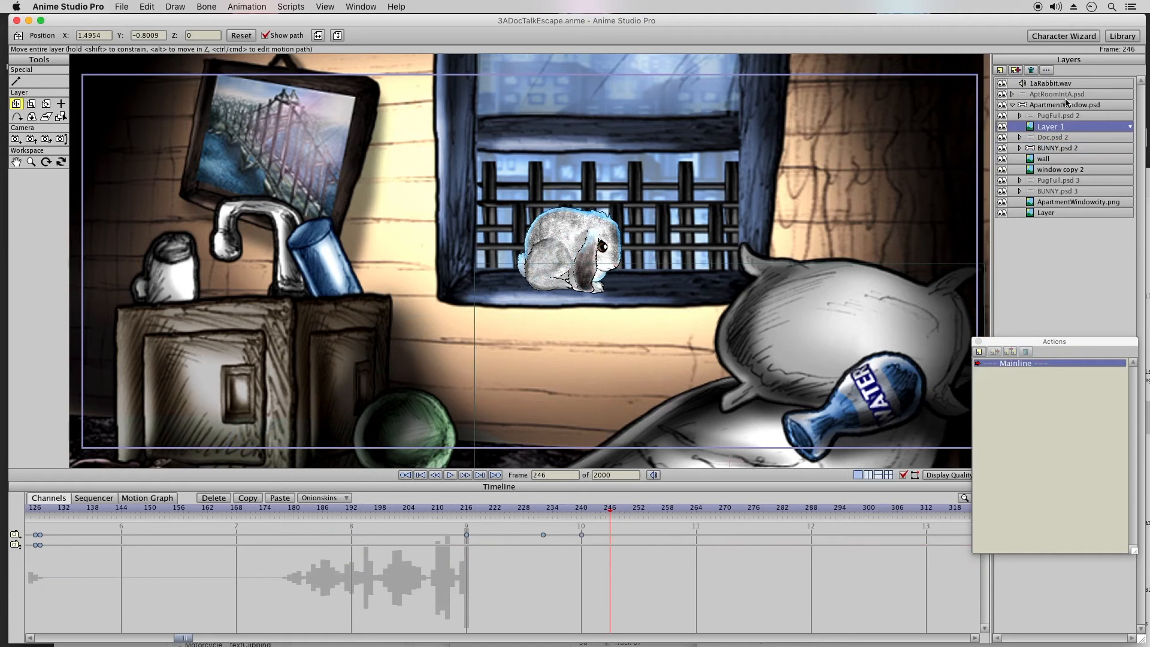
pyautogui.click(1066, 104)
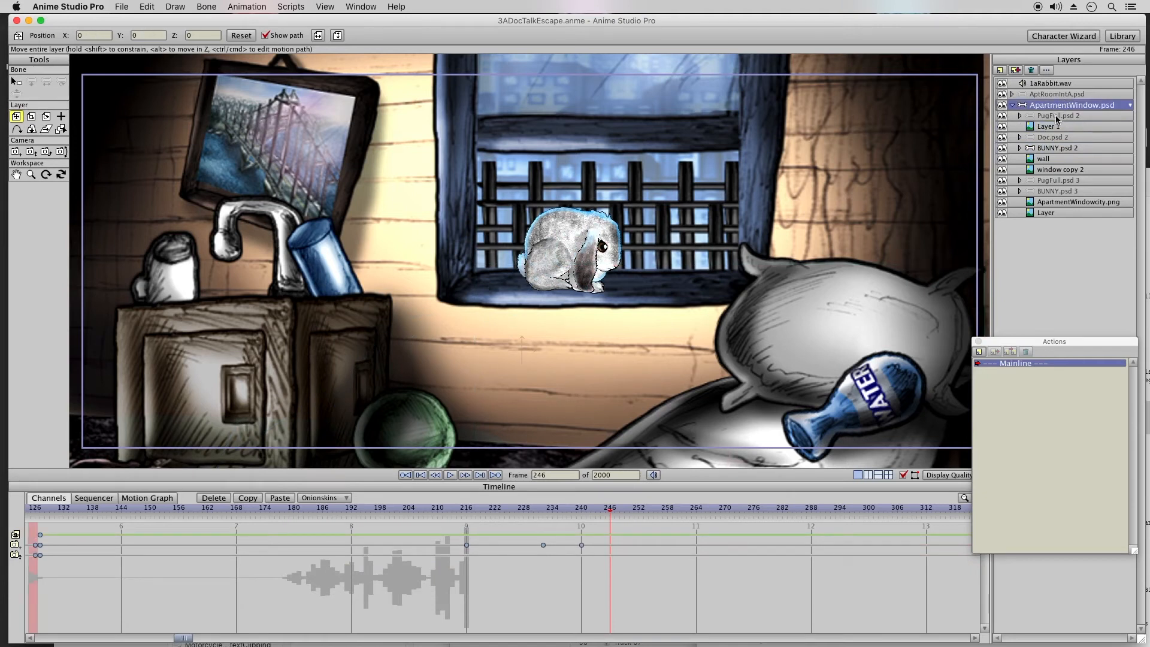
pyautogui.click(1045, 148)
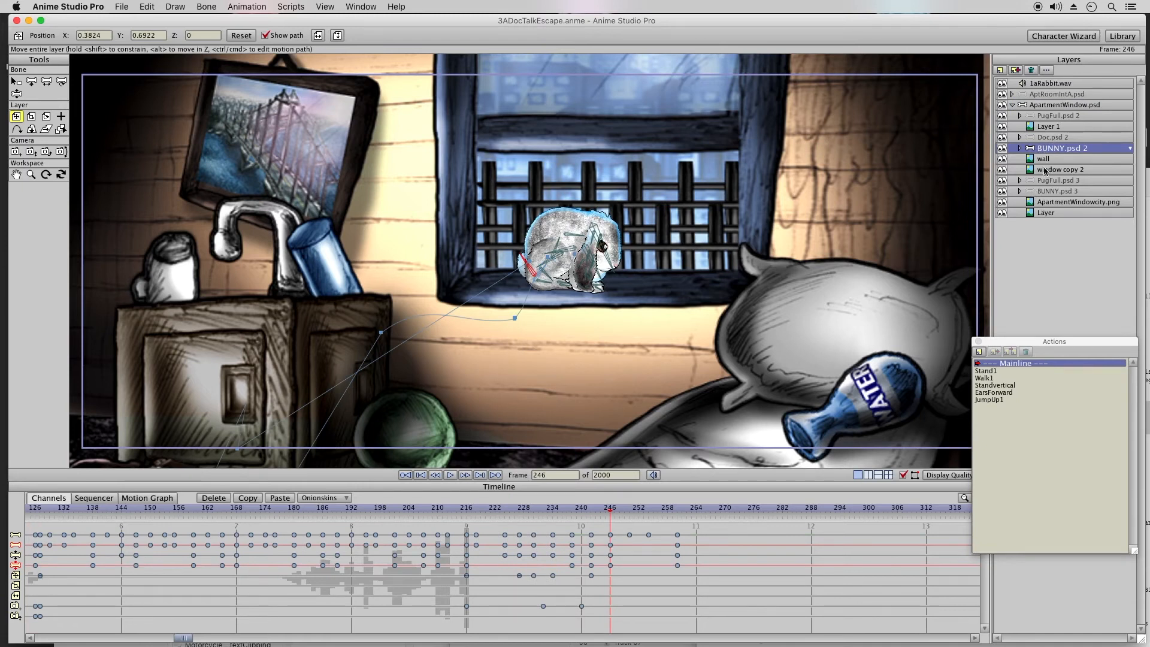
pyautogui.click(1045, 170)
pyautogui.click(1048, 159)
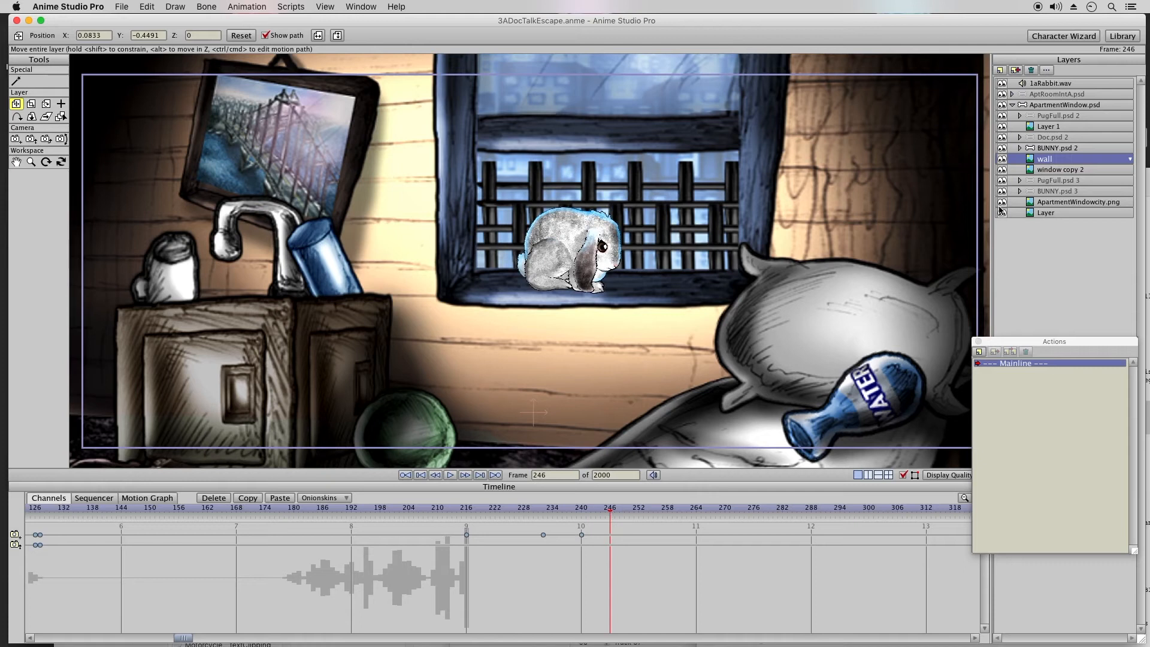
pyautogui.click(1035, 170)
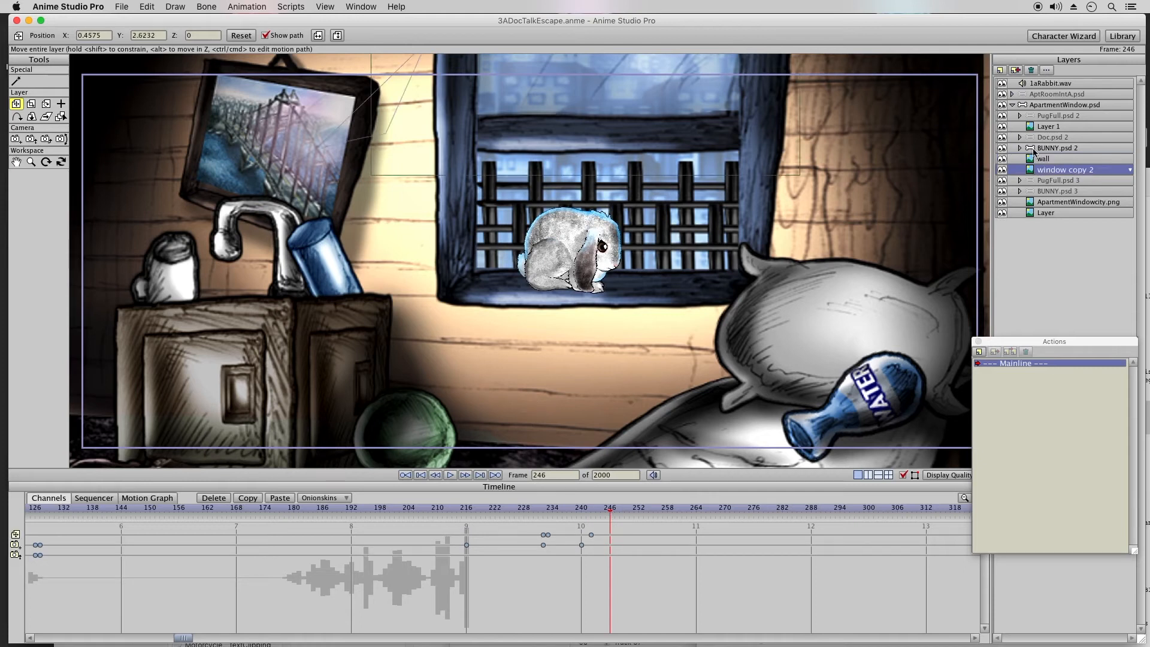
pyautogui.click(1015, 150)
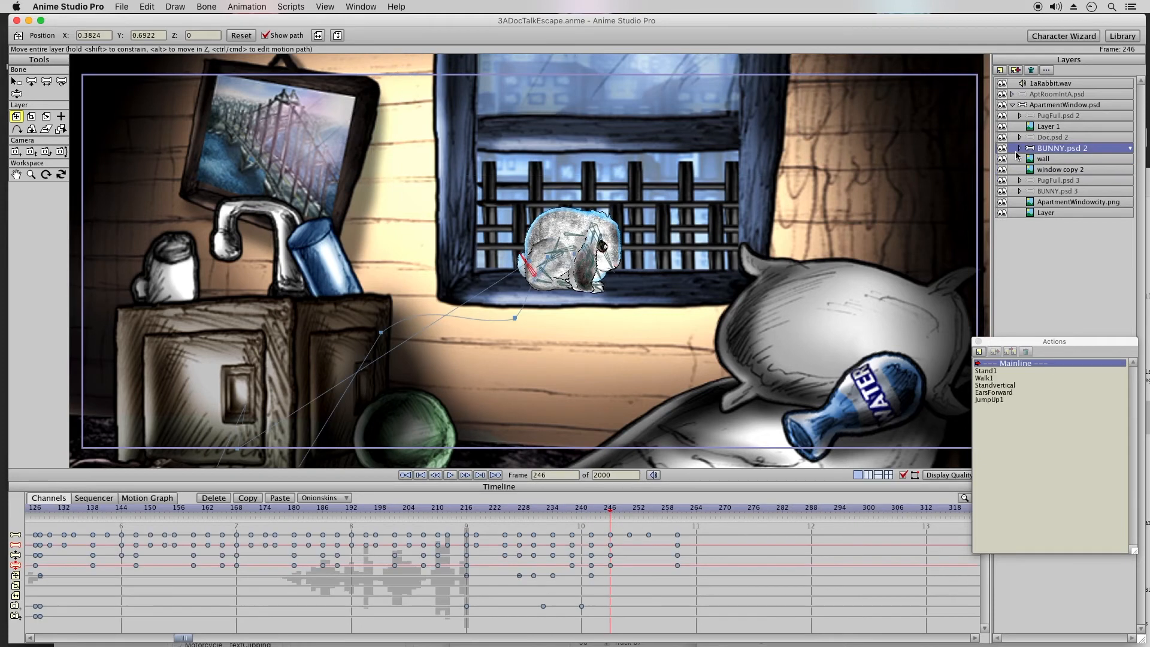
pyautogui.click(1057, 158)
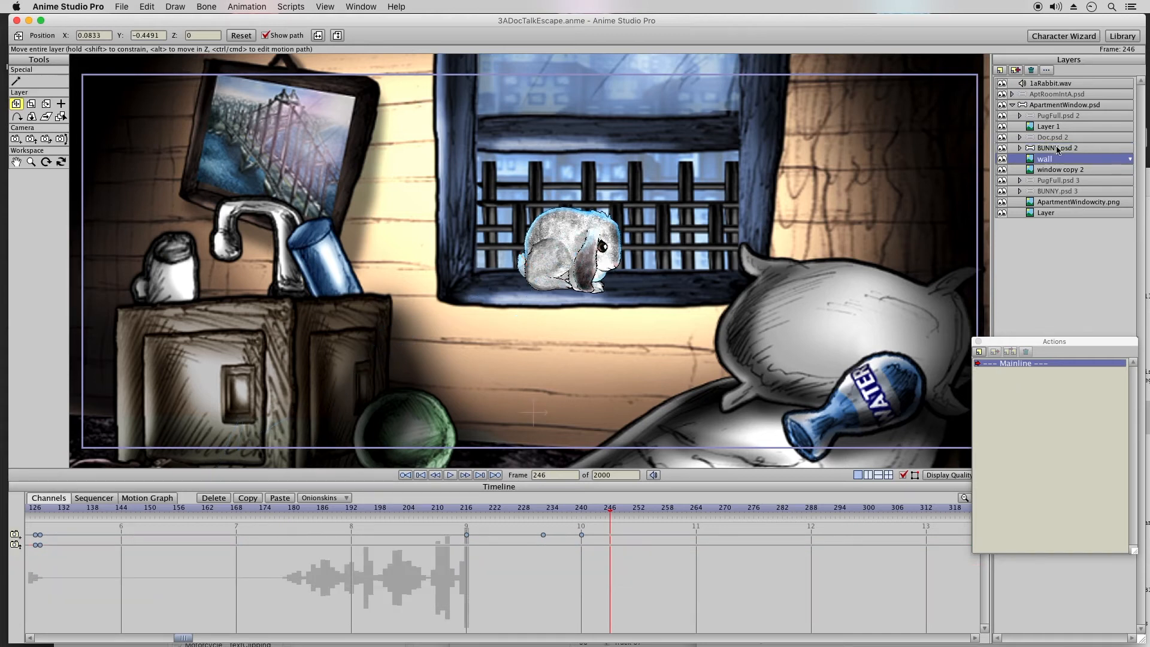
pyautogui.click(1055, 149)
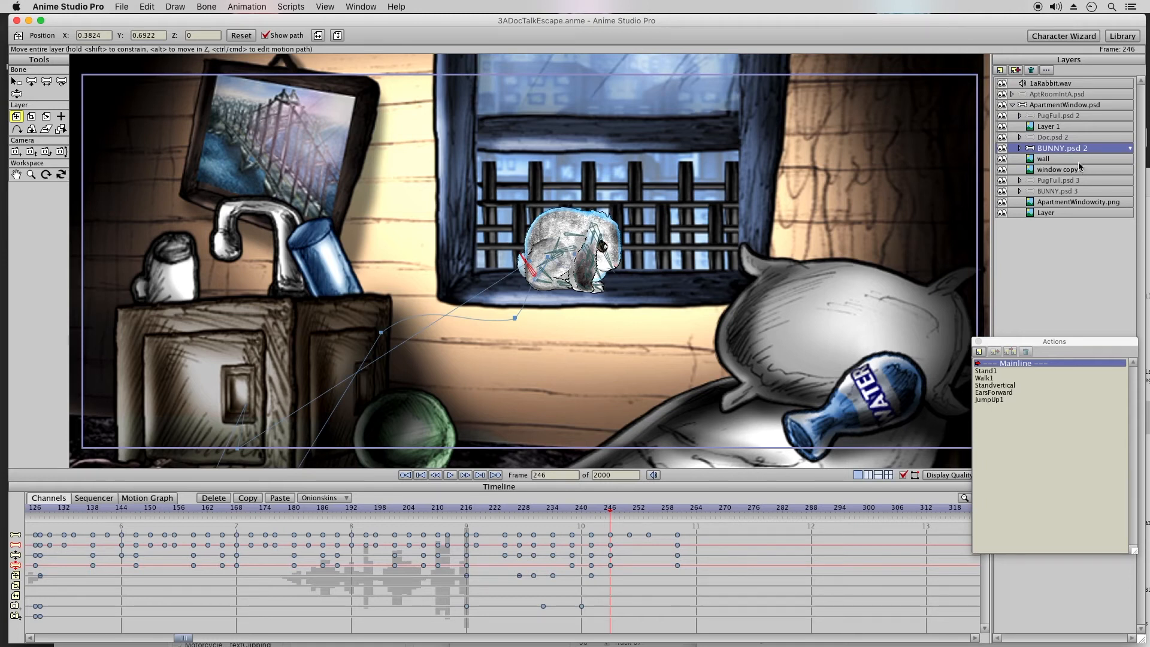
# Step: Raise the window copy 2 layer further at frame 242, to about X 0.4748, Y 2.8443, and scrub through the motion
pyautogui.click(1048, 170)
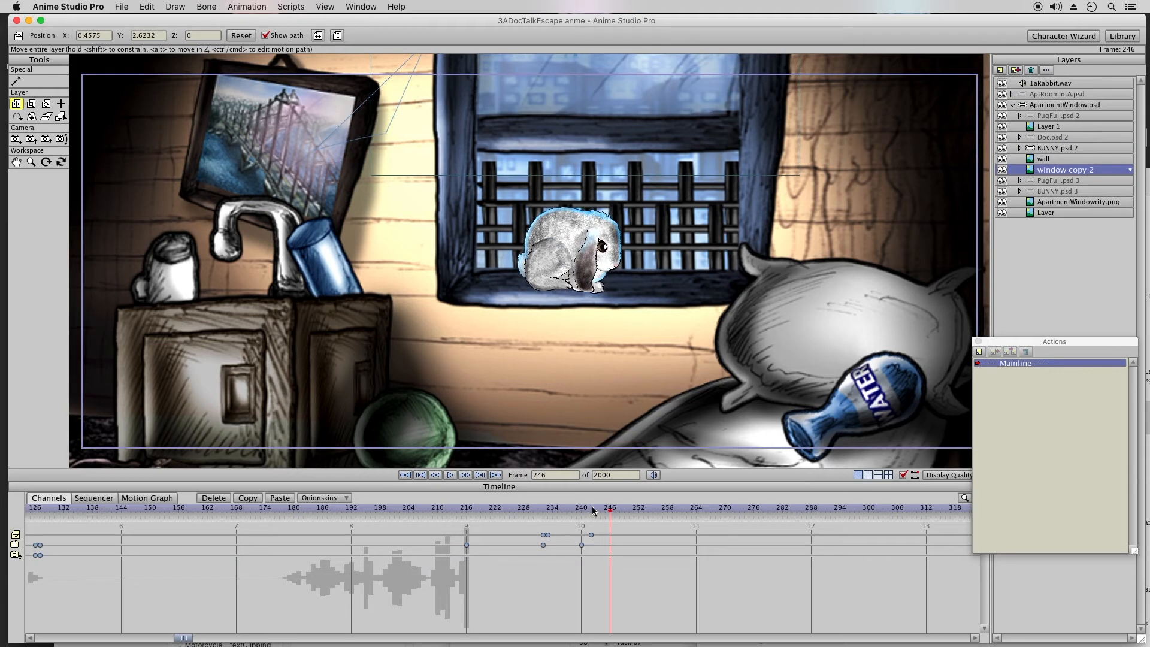
pyautogui.click(592, 509)
pyautogui.moveTo(655, 262); pyautogui.dragTo(665, 220)
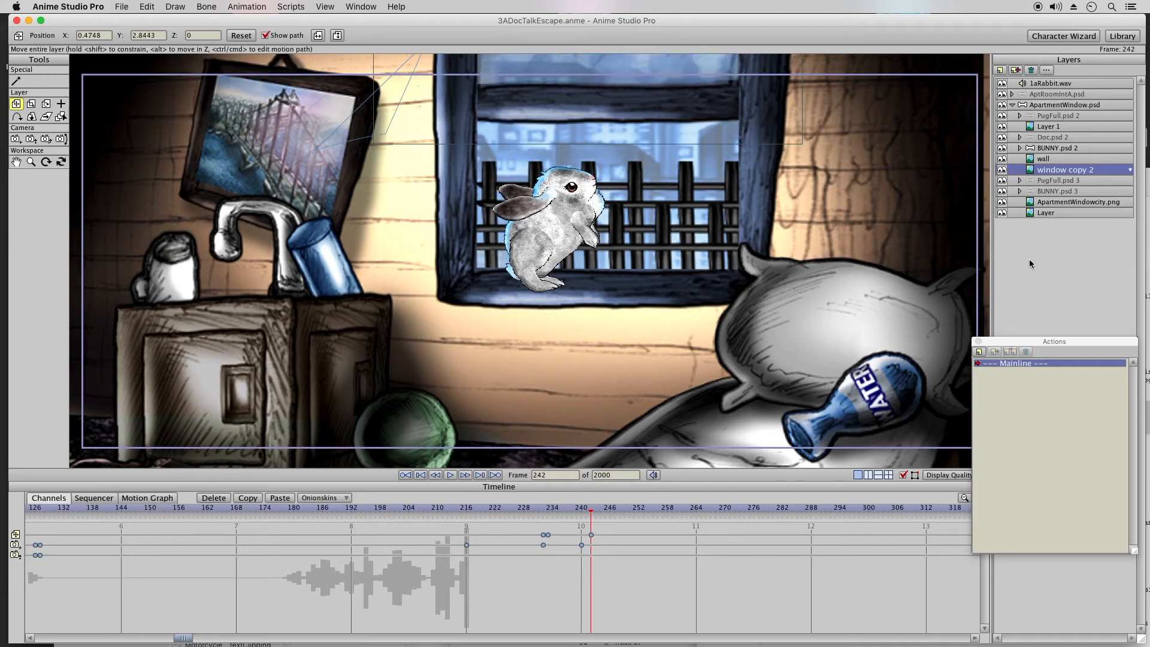
pyautogui.click(610, 511)
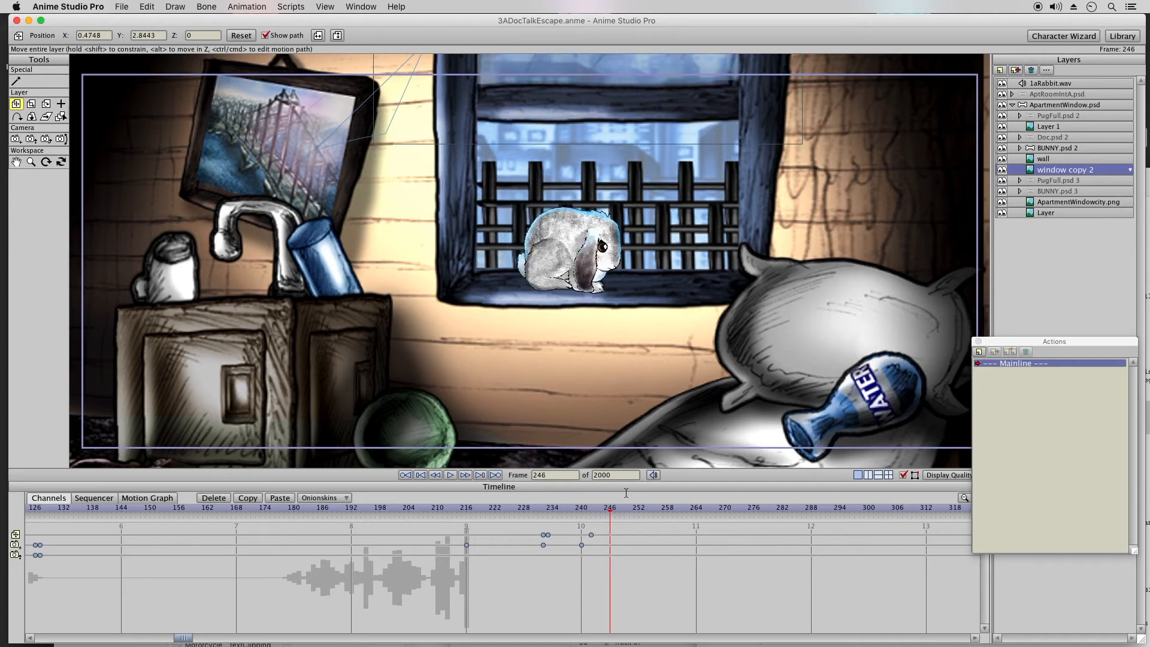
pyautogui.click(539, 511)
pyautogui.moveTo(545, 513); pyautogui.dragTo(591, 515)
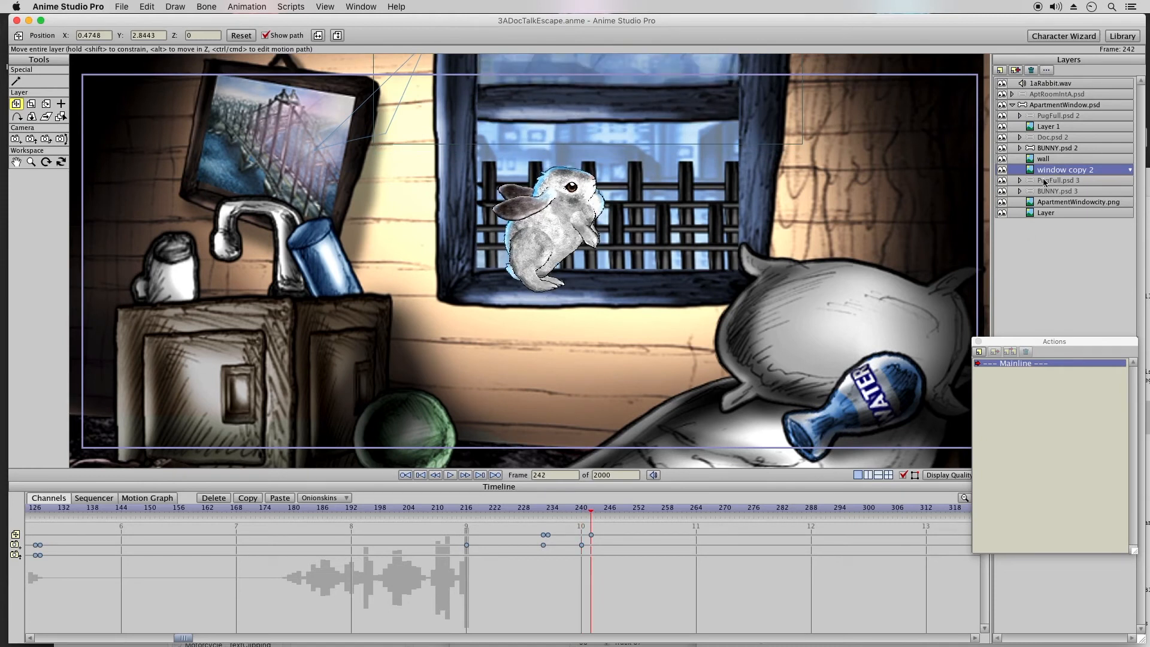
# Step: Select the BUNNY.psd 2 layer and save the project with the raised window
pyautogui.click(1061, 149)
pyautogui.click(122, 6)
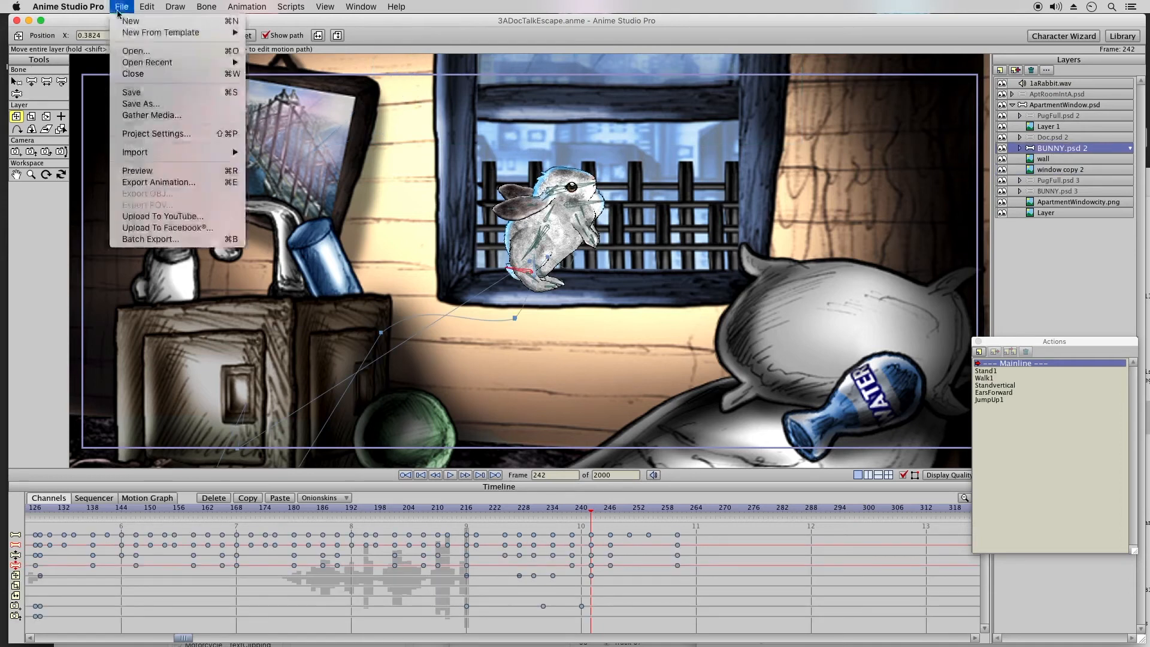
pyautogui.click(139, 95)
# Step: Shift the bunny's last jump bone keyframes earlier so the final ones sit at frame 253
pyautogui.moveTo(598, 510); pyautogui.dragTo(663, 574)
pyautogui.moveTo(670, 526); pyautogui.dragTo(650, 568)
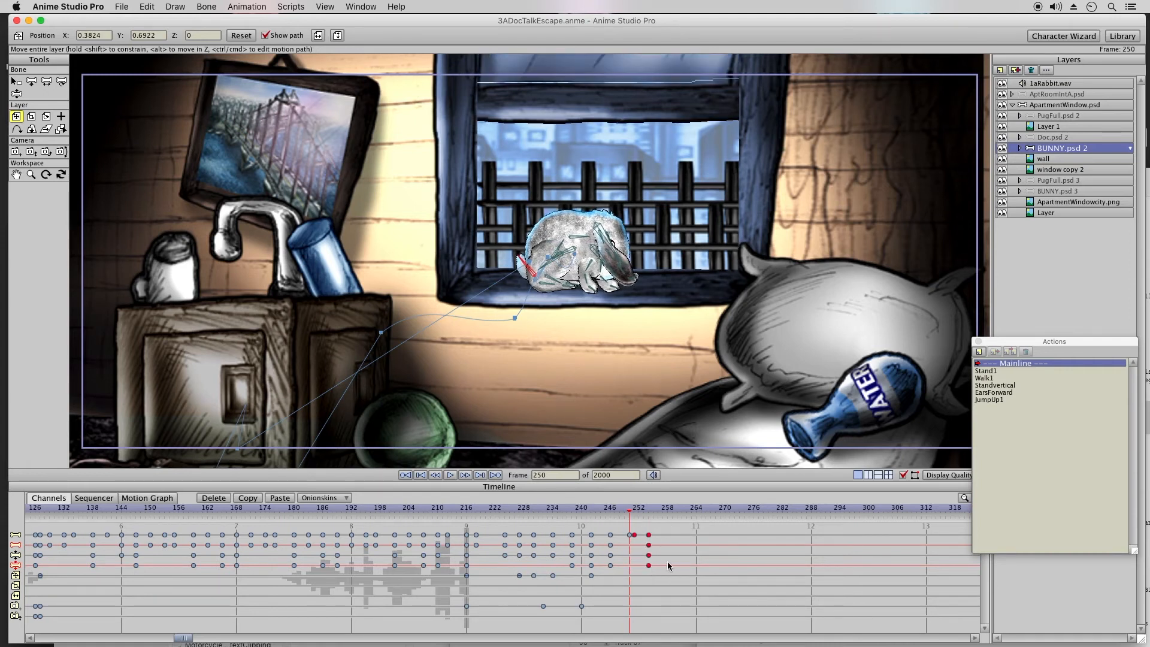
pyautogui.moveTo(661, 527); pyautogui.dragTo(627, 582)
pyautogui.moveTo(632, 539); pyautogui.dragTo(623, 540)
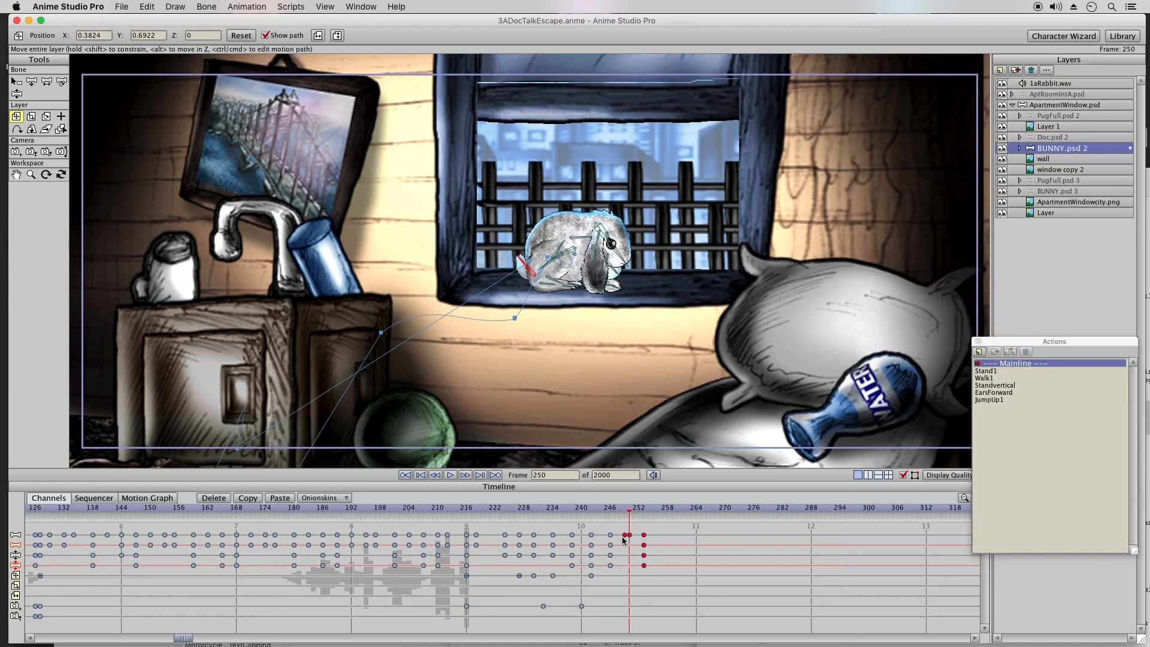
# Step: Copy the BUNNY.psd 2 jump keyframes between frames 224 and 253 and paste them at frame 255
pyautogui.click(653, 510)
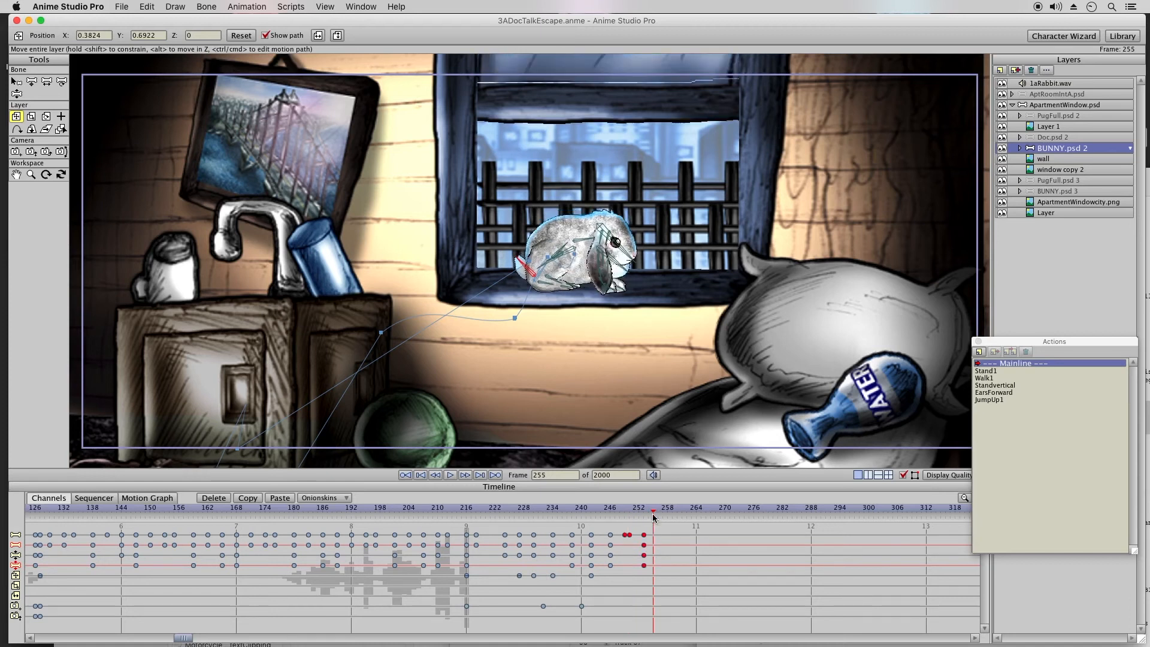
pyautogui.moveTo(657, 528); pyautogui.dragTo(509, 625)
pyautogui.click(281, 498)
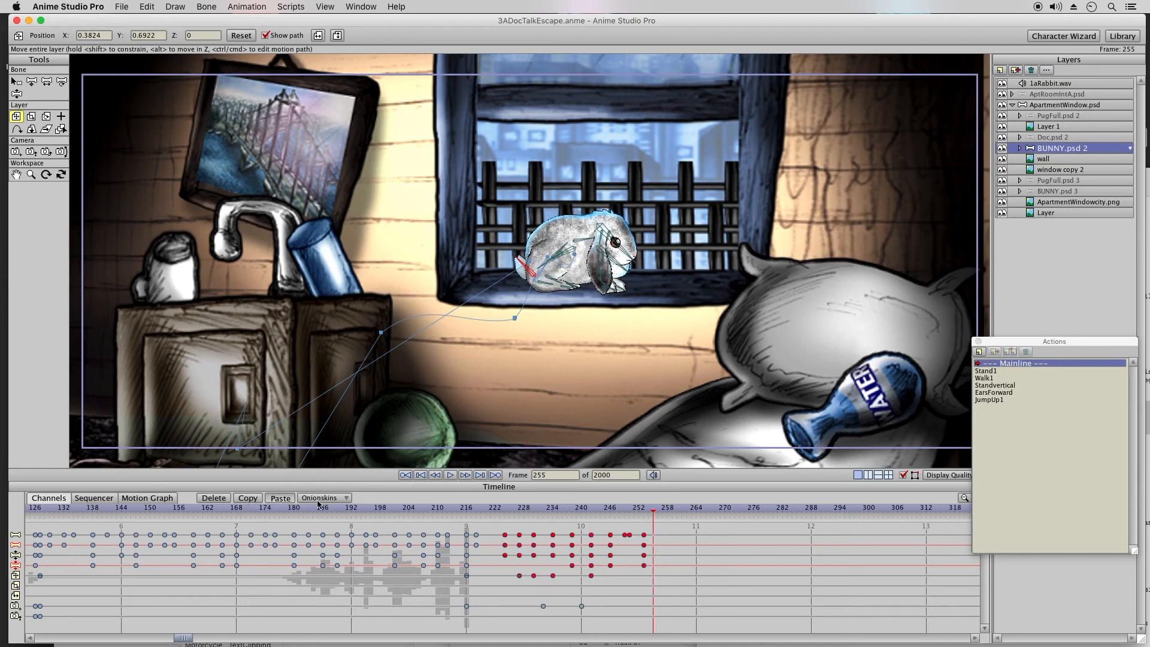
pyautogui.click(634, 510)
pyautogui.moveTo(637, 511); pyautogui.dragTo(649, 511)
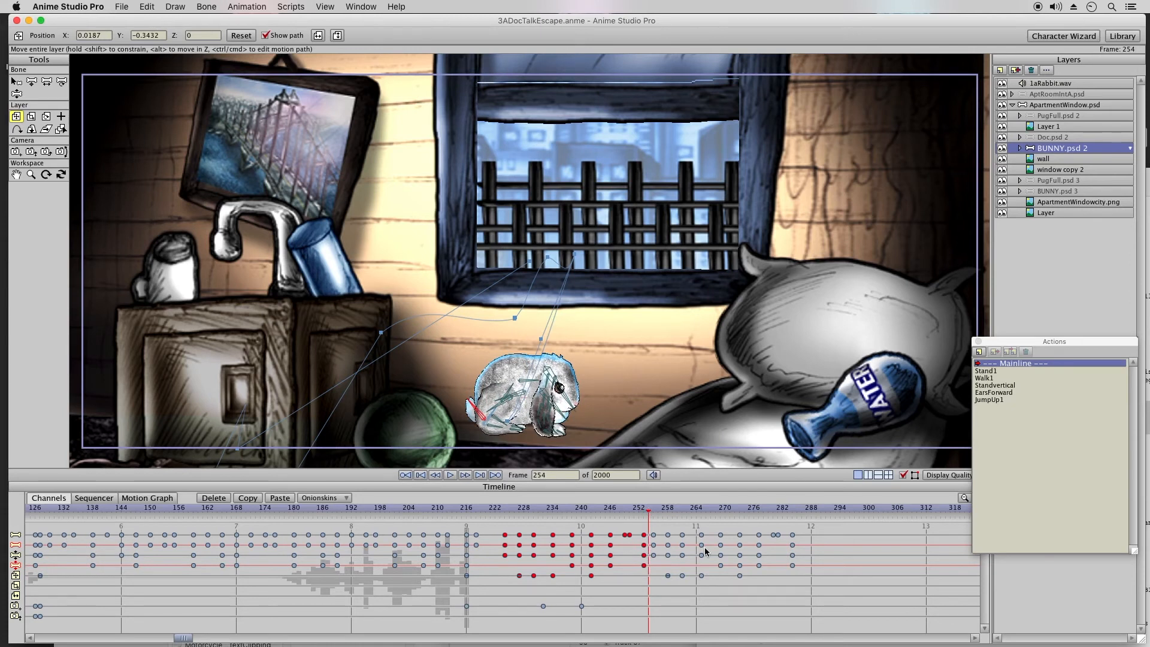
# Step: Delete the pasted layer-position keyframes between frames 258 and 273 so the second jump starts from the sill, and scrub through it
pyautogui.moveTo(759, 577); pyautogui.dragTo(665, 581)
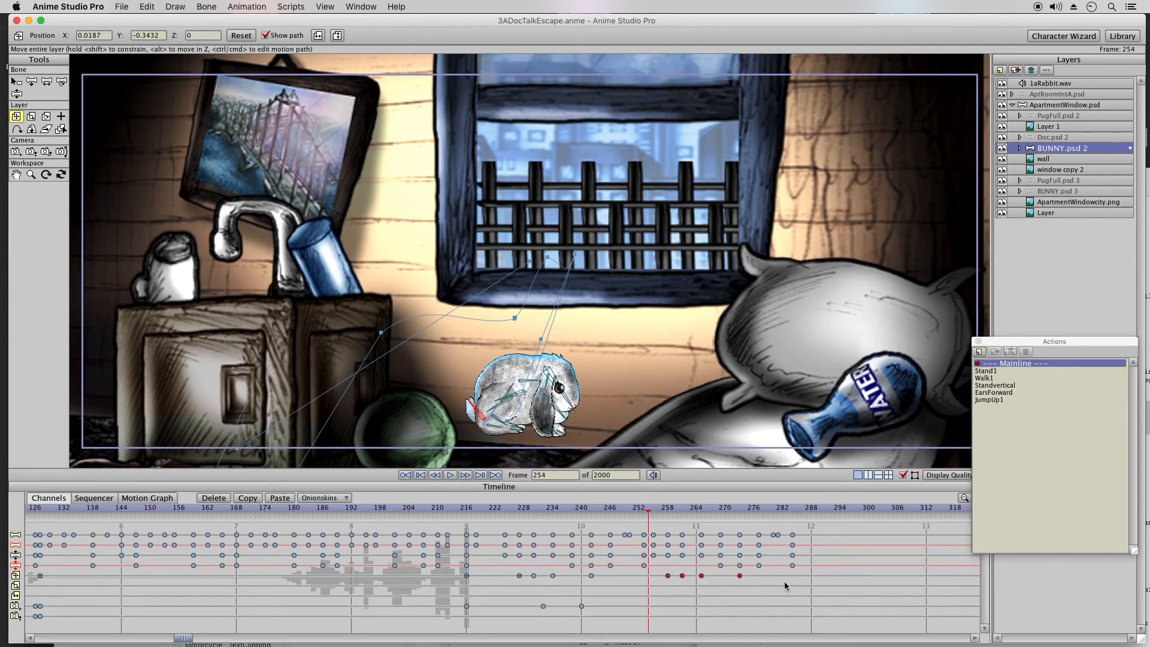
pyautogui.click(214, 498)
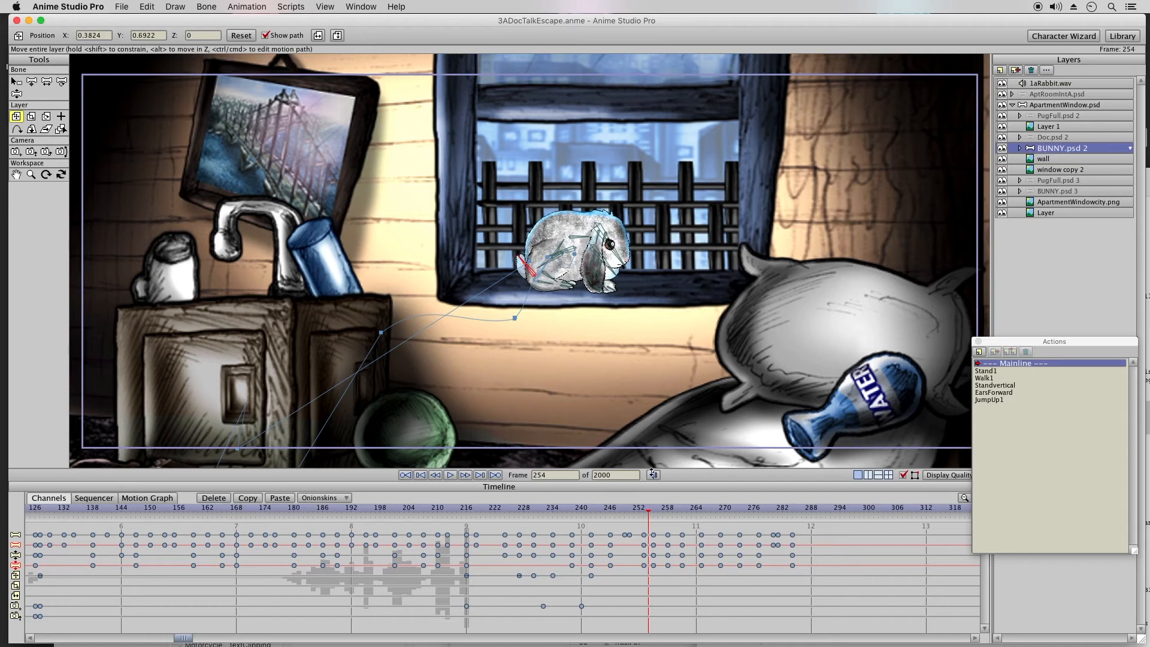
pyautogui.moveTo(641, 509); pyautogui.dragTo(721, 514)
pyautogui.click(702, 515)
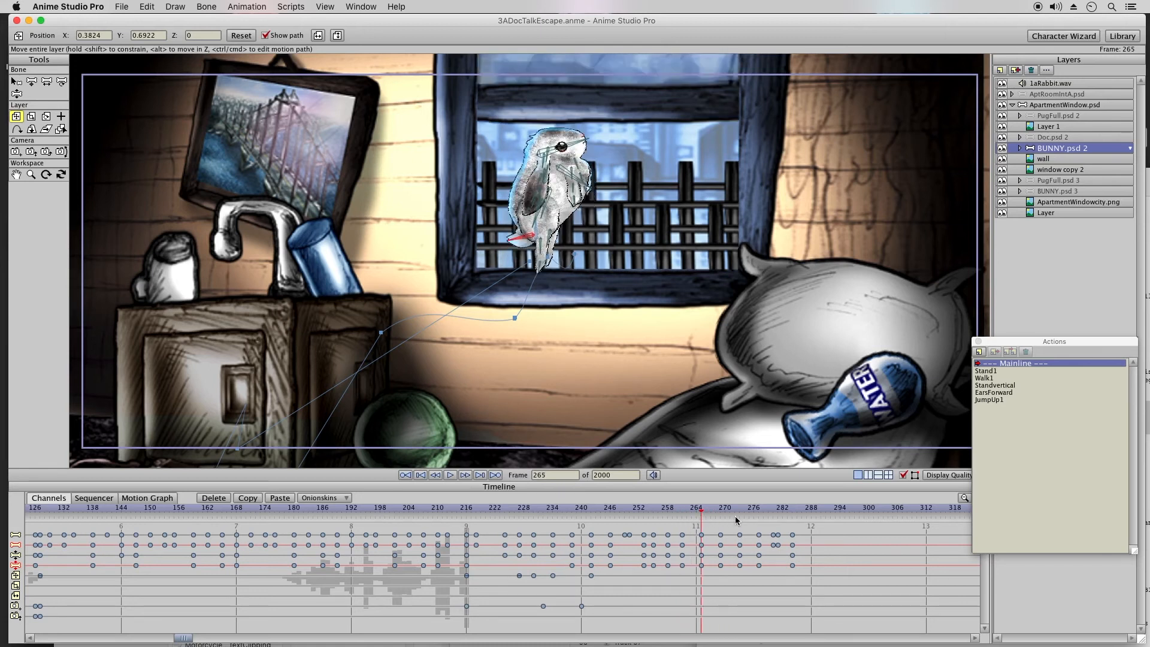
# Step: Copy the bunny's frame 242 position keyframe to frame 260, and move the bunny to about X 0.4821, Y 0.7356 at frame 265
pyautogui.click(643, 513)
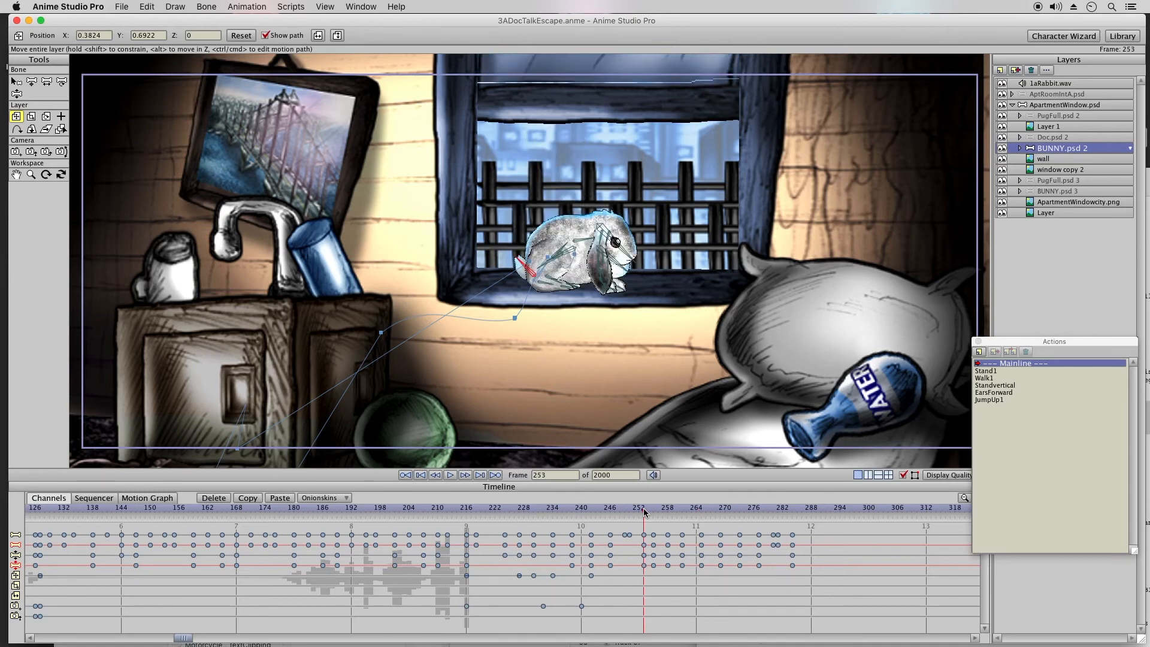
pyautogui.moveTo(687, 513); pyautogui.dragTo(680, 513)
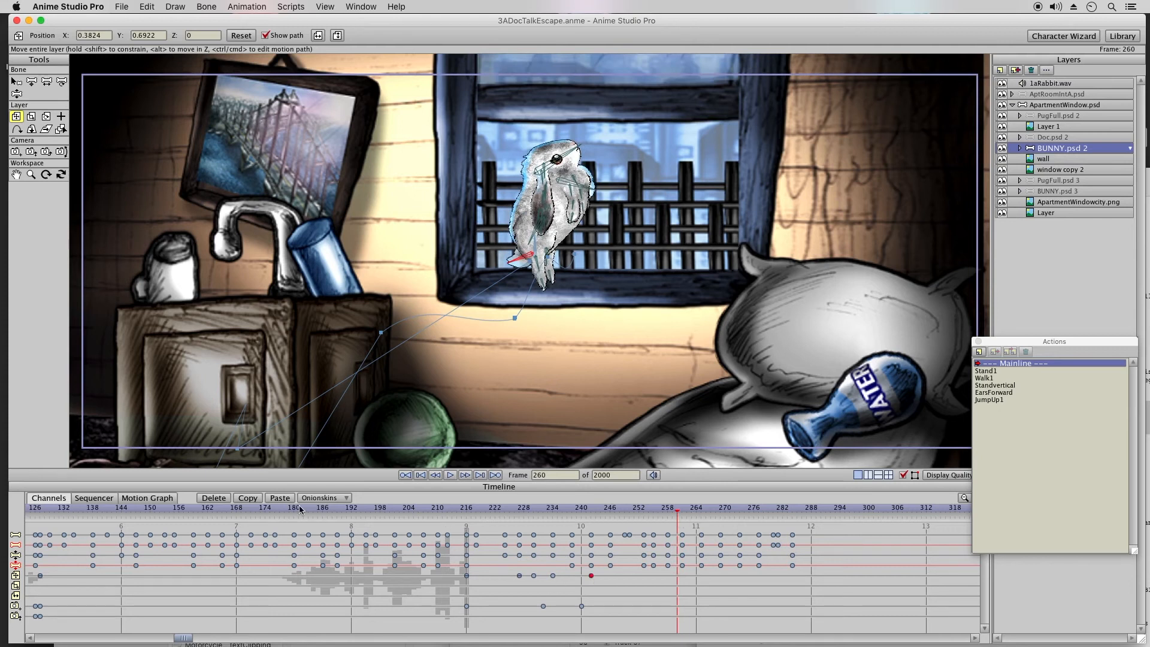
pyautogui.click(279, 497)
pyautogui.moveTo(680, 514); pyautogui.dragTo(701, 512)
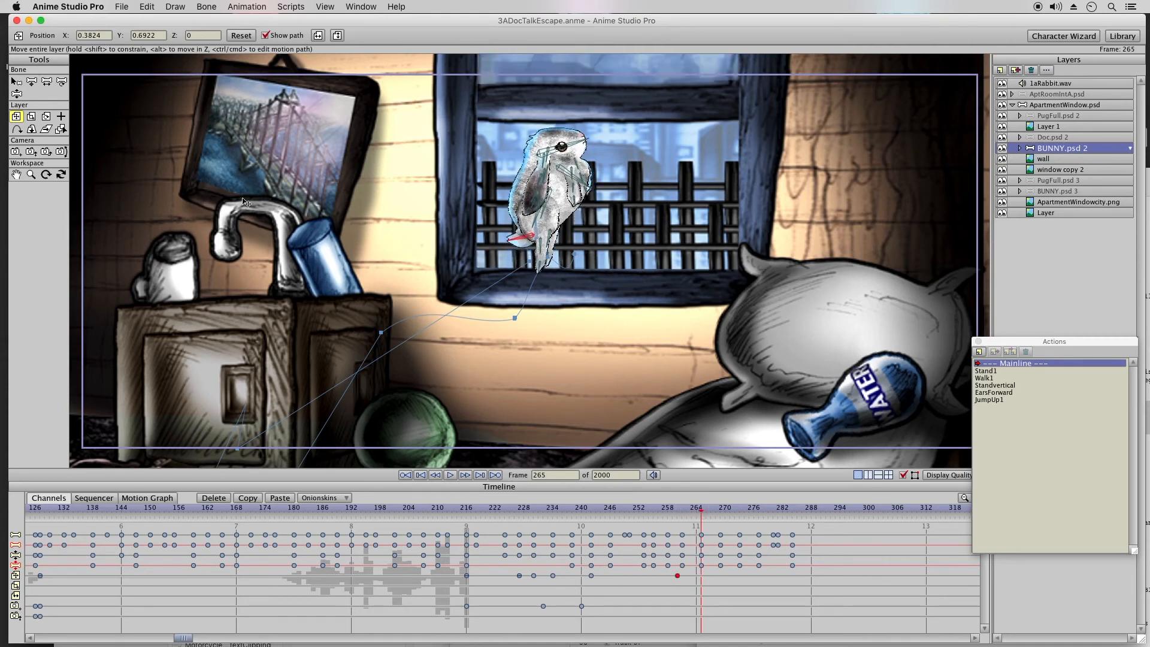
pyautogui.moveTo(572, 279); pyautogui.dragTo(591, 275)
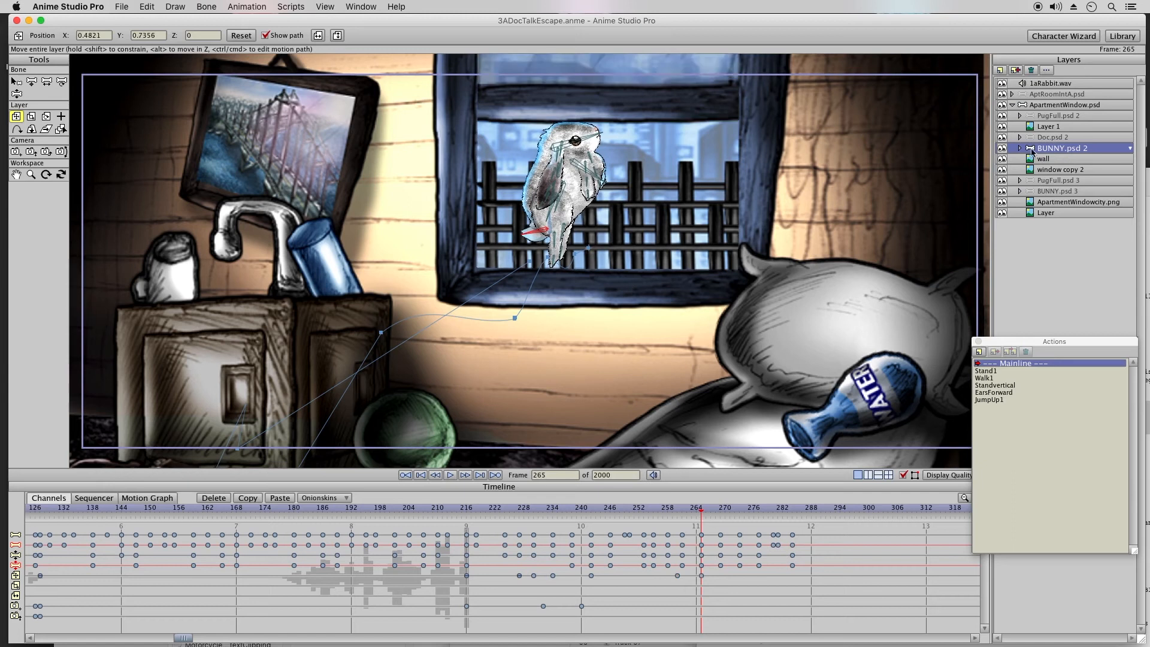
# Step: Make the BUNNY.psd 3 layer visible from frame 265 and bring it into the window at about X 0.7596, Y 1.2212
pyautogui.click(1033, 192)
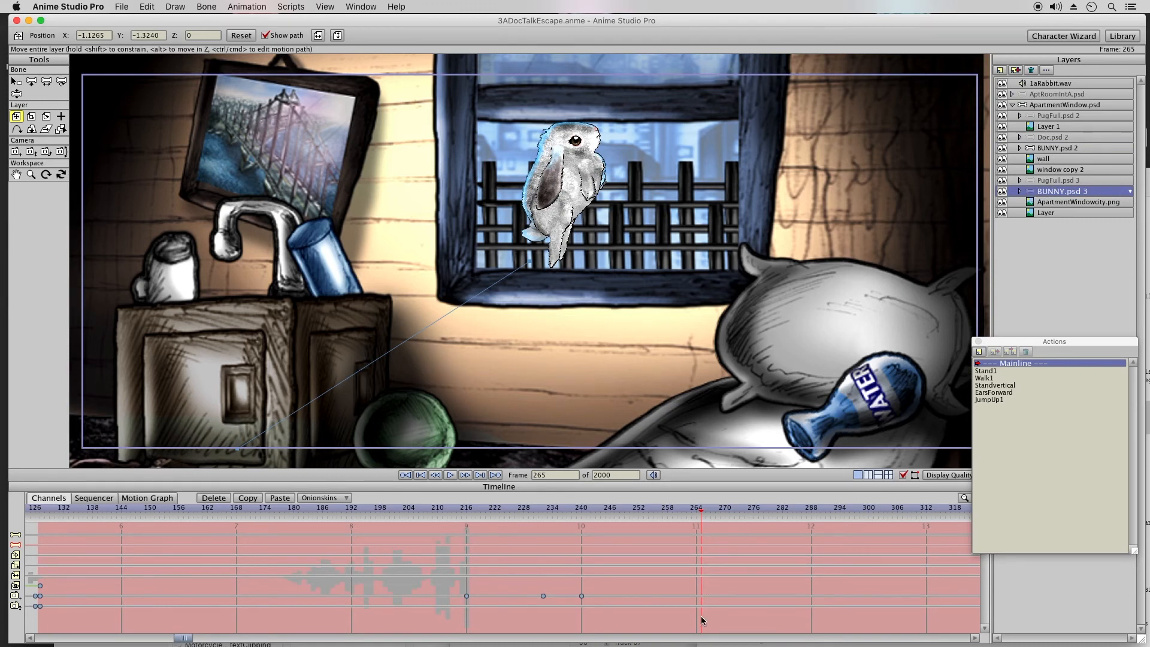
pyautogui.doubleClick(702, 586)
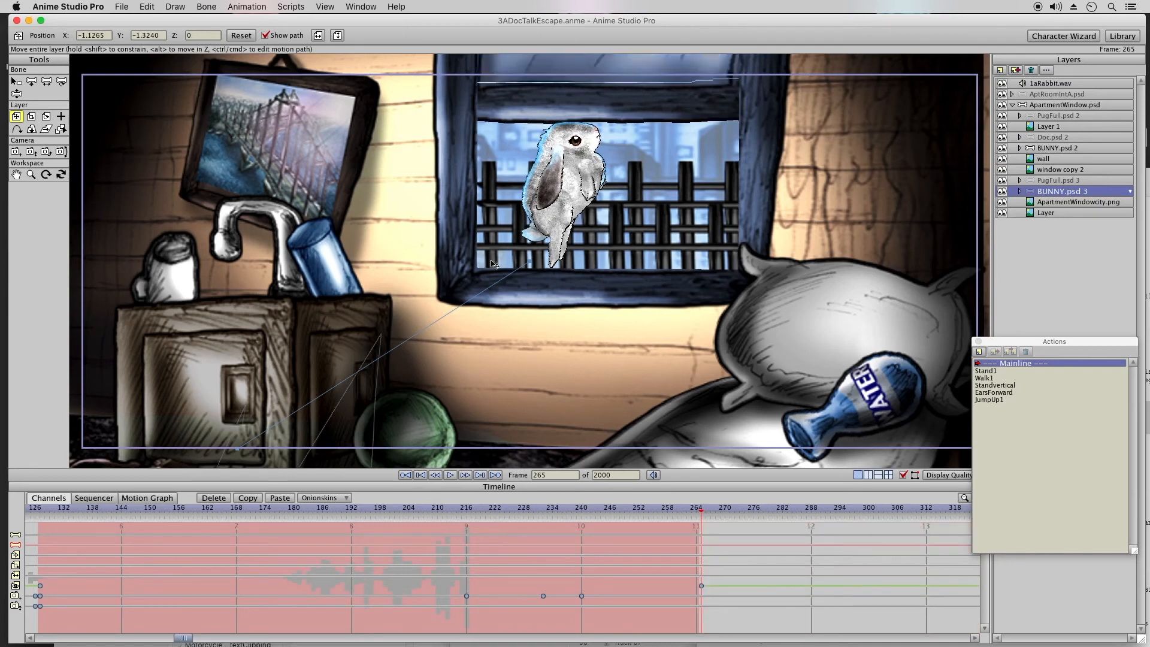
pyautogui.moveTo(582, 139); pyautogui.dragTo(570, 347)
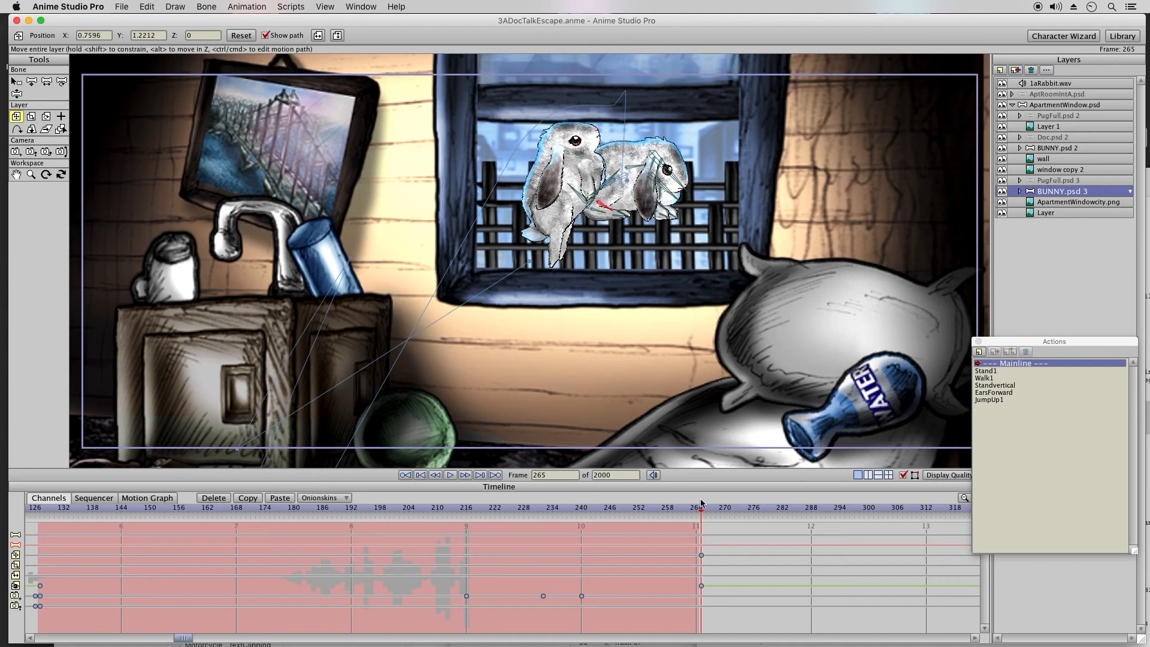
# Step: Insert a copy of the JumpUp1 action on BUNNY.psd 3 and shift its keyframes earlier to span about frames 243 to 291
pyautogui.click(1006, 401)
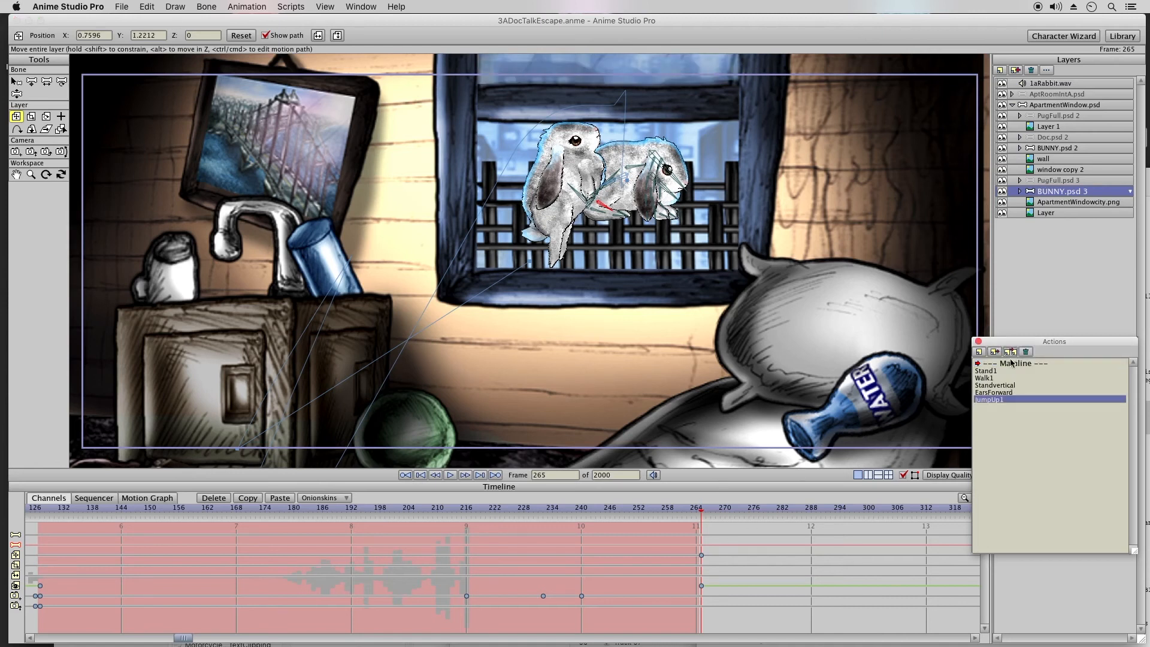
pyautogui.click(1011, 363)
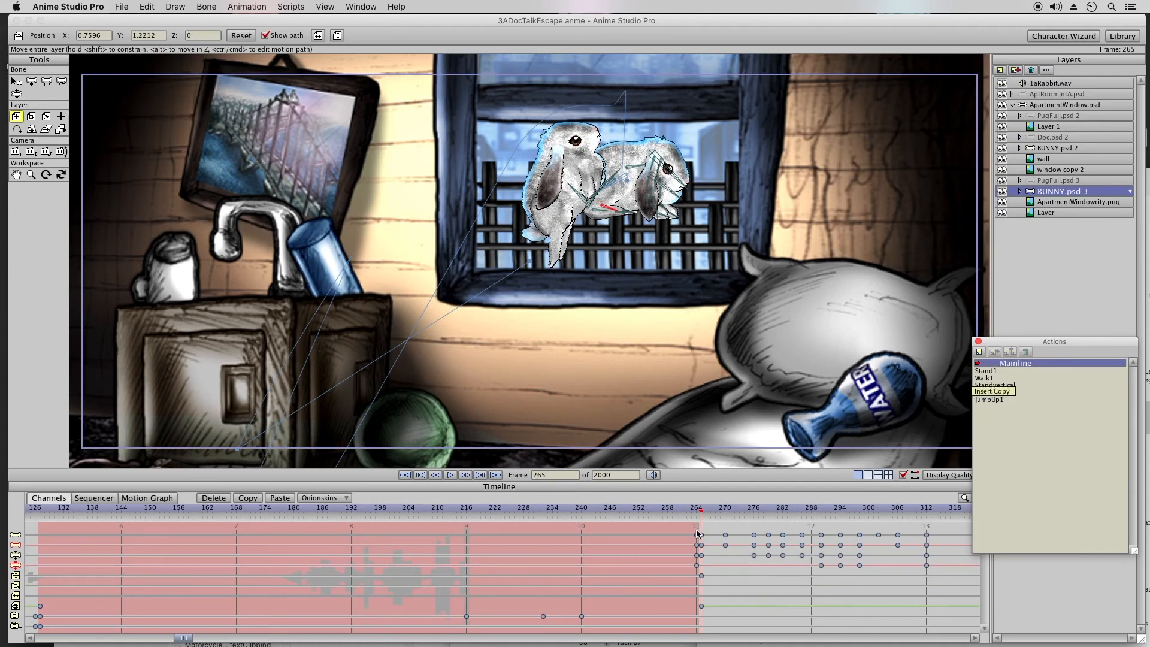
pyautogui.moveTo(680, 529); pyautogui.dragTo(941, 570)
pyautogui.moveTo(803, 538); pyautogui.dragTo(714, 547)
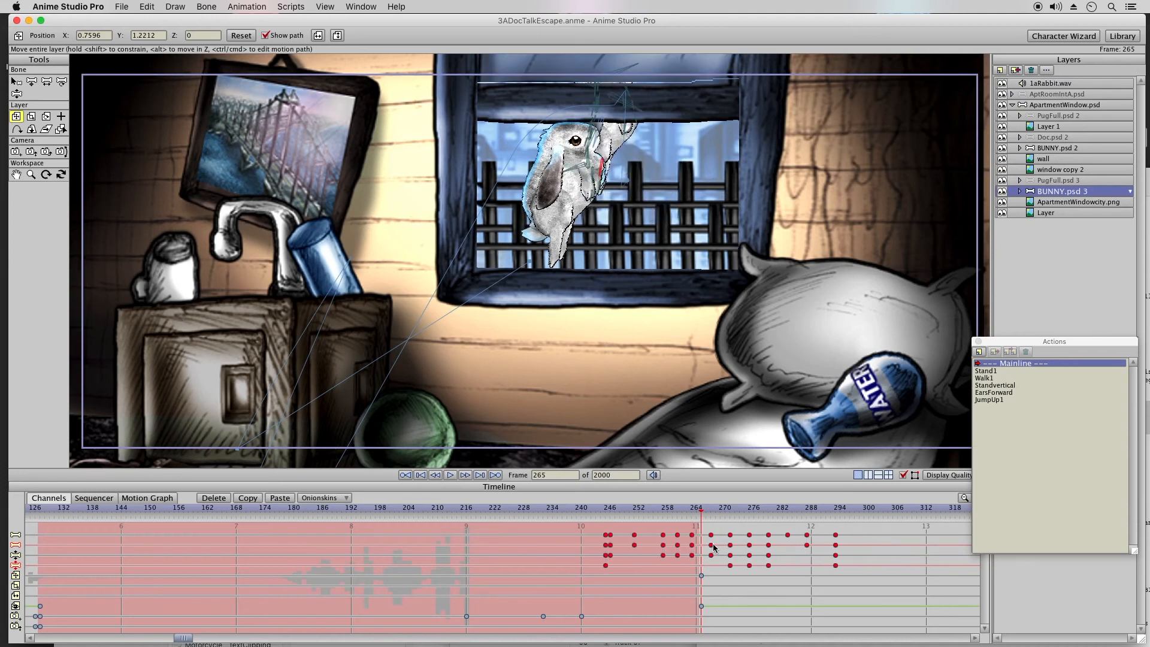
pyautogui.moveTo(709, 552); pyautogui.dragTo(701, 557)
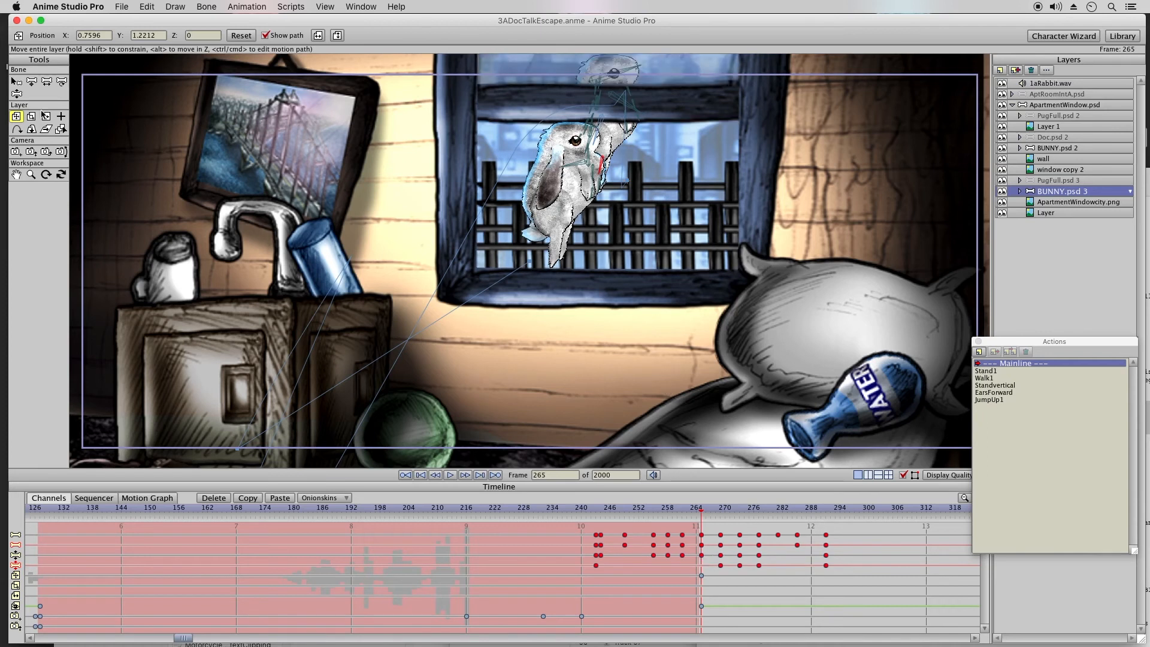
# Step: Align BUNNY.psd 3 over the upright bunny at frame 265, at about X 0.4951, Y 0.7313
pyautogui.moveTo(629, 145); pyautogui.dragTo(589, 213)
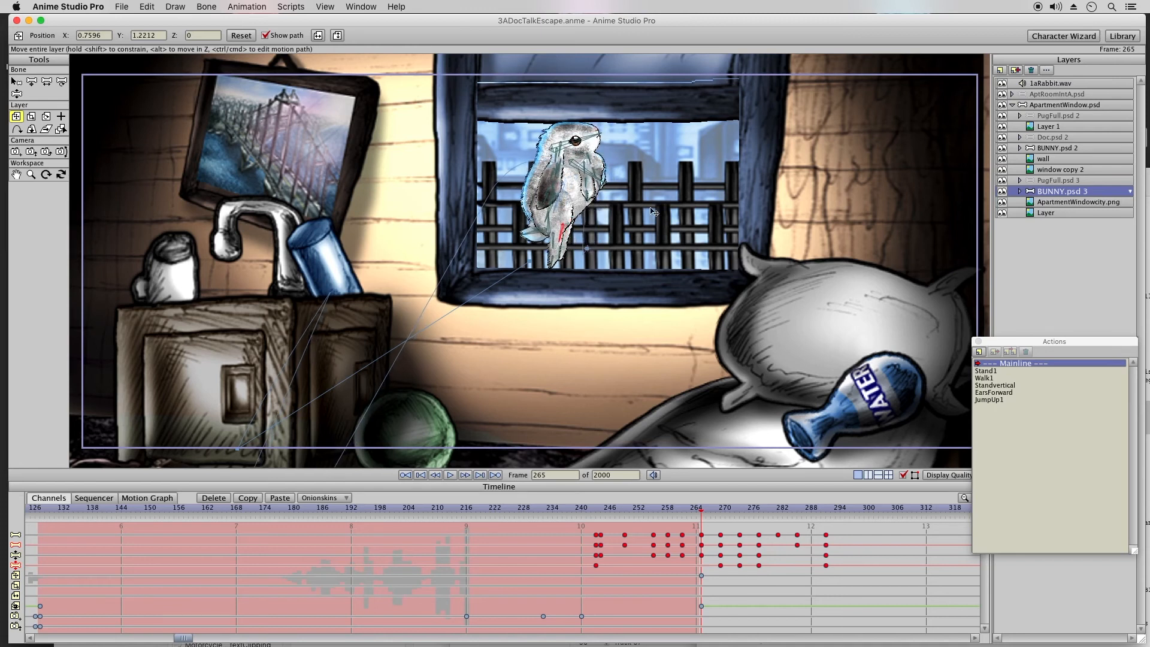
pyautogui.moveTo(624, 203); pyautogui.dragTo(632, 203)
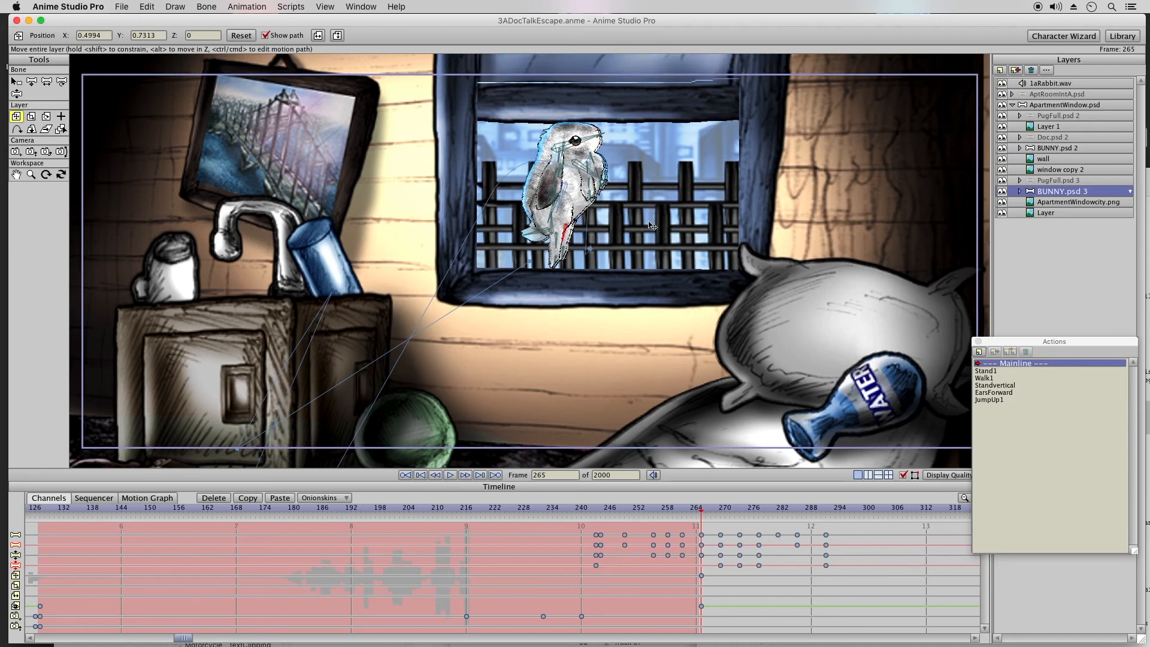
pyautogui.moveTo(657, 223); pyautogui.dragTo(656, 223)
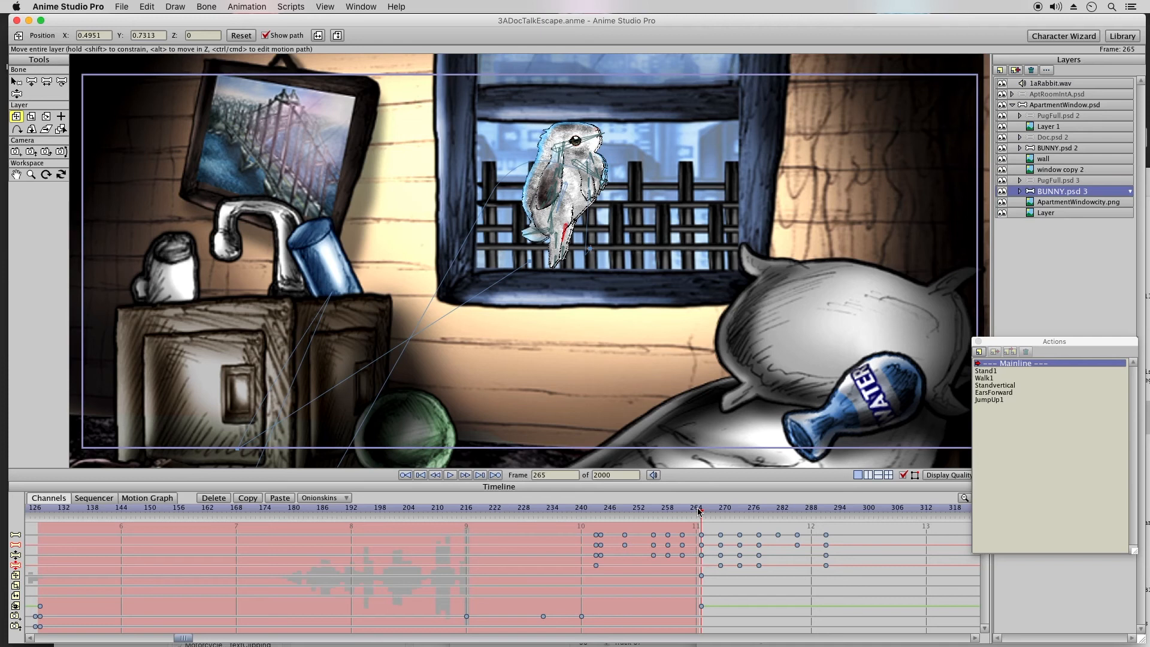
# Step: Turn off the visibility of BUNNY.psd 2 at frame 265 and delete its keyframes after that frame
pyautogui.click(1055, 148)
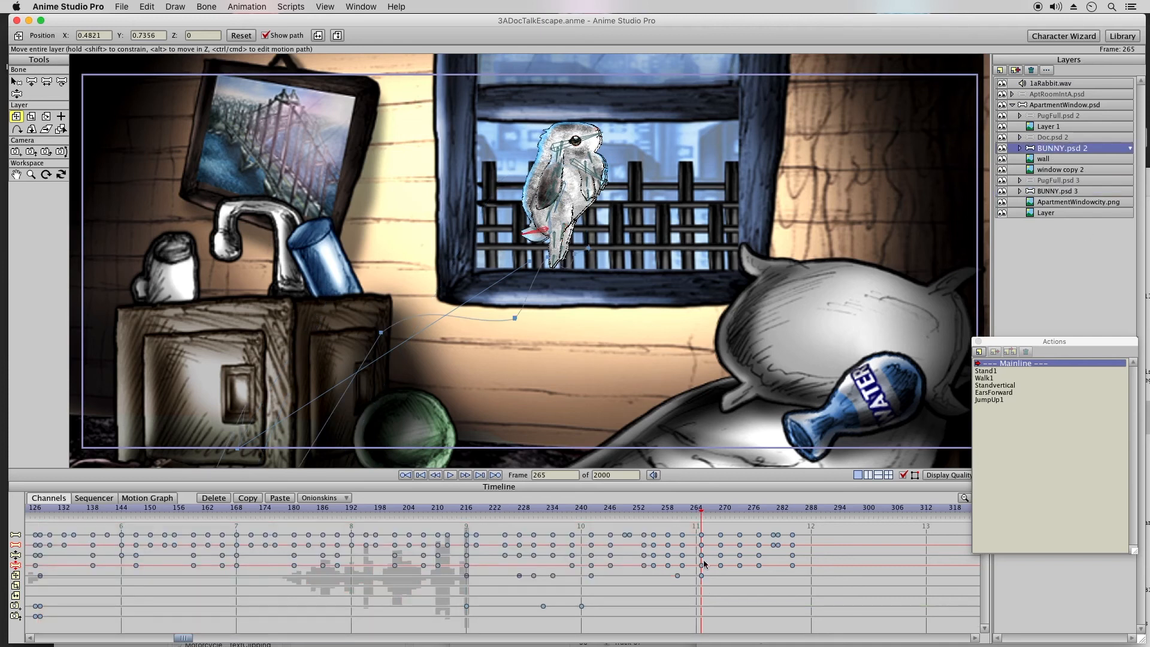
pyautogui.doubleClick(1031, 150)
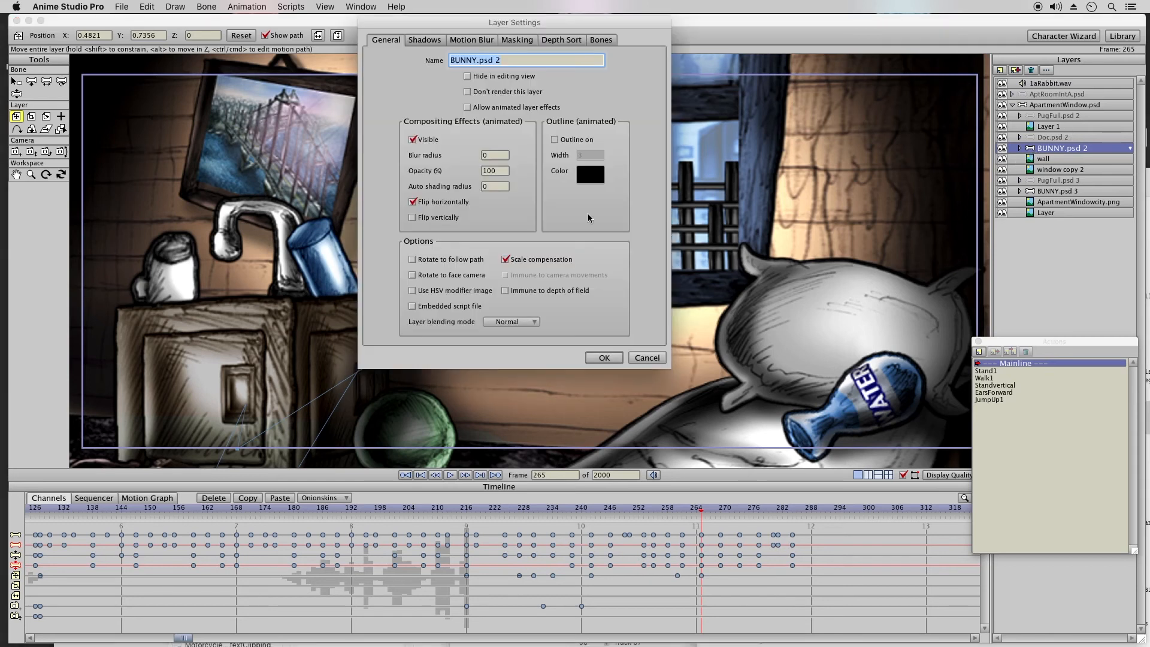
pyautogui.click(412, 140)
pyautogui.click(603, 358)
pyautogui.moveTo(716, 529); pyautogui.dragTo(832, 590)
pyautogui.click(213, 498)
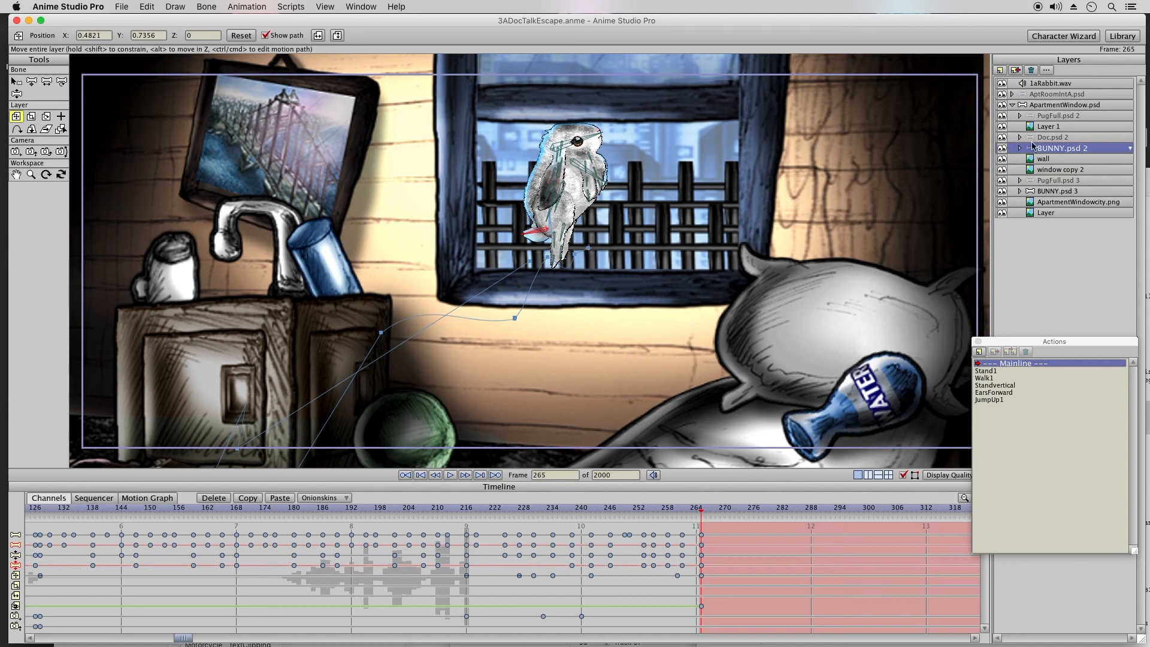
# Step: Select BUNNY.psd 3 and scrub around frames 263 to 270 to examine the switch between the two bunny layers
pyautogui.click(1033, 192)
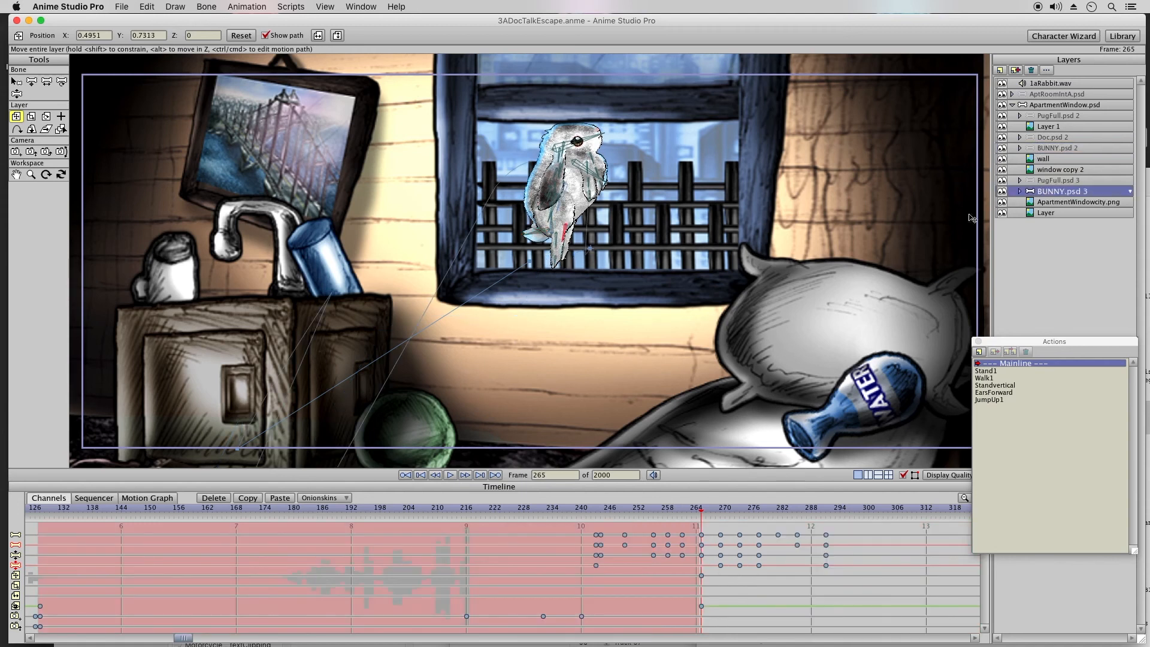
pyautogui.moveTo(685, 532); pyautogui.dragTo(579, 580)
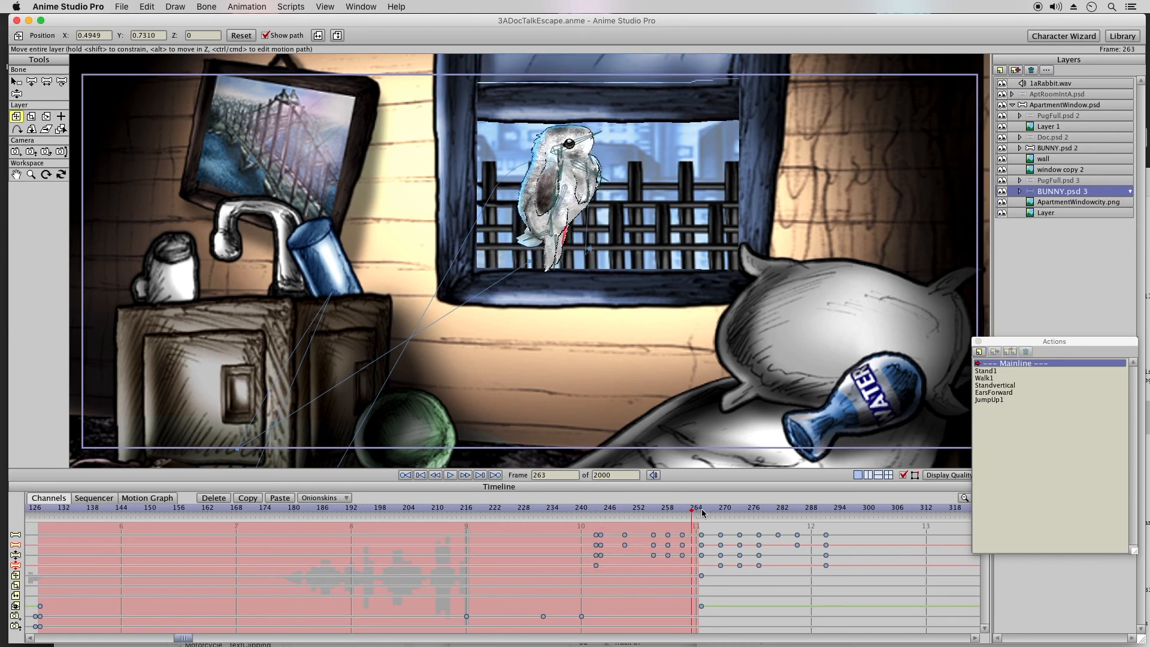
pyautogui.moveTo(708, 513); pyautogui.dragTo(724, 513)
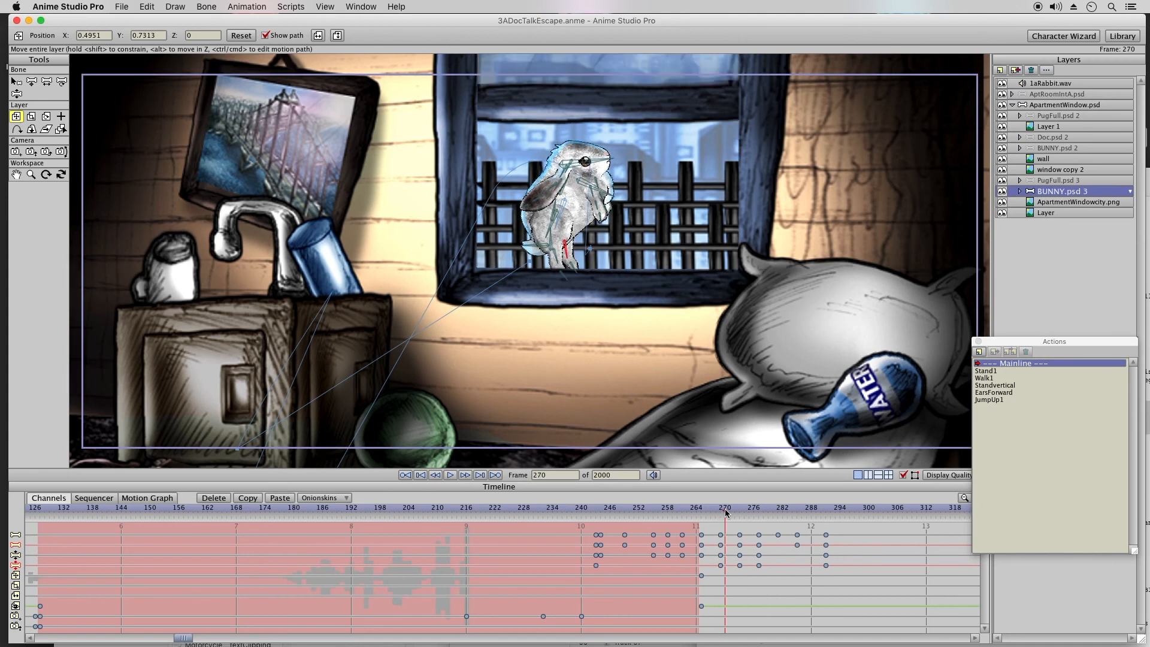
pyautogui.click(721, 513)
pyautogui.click(702, 510)
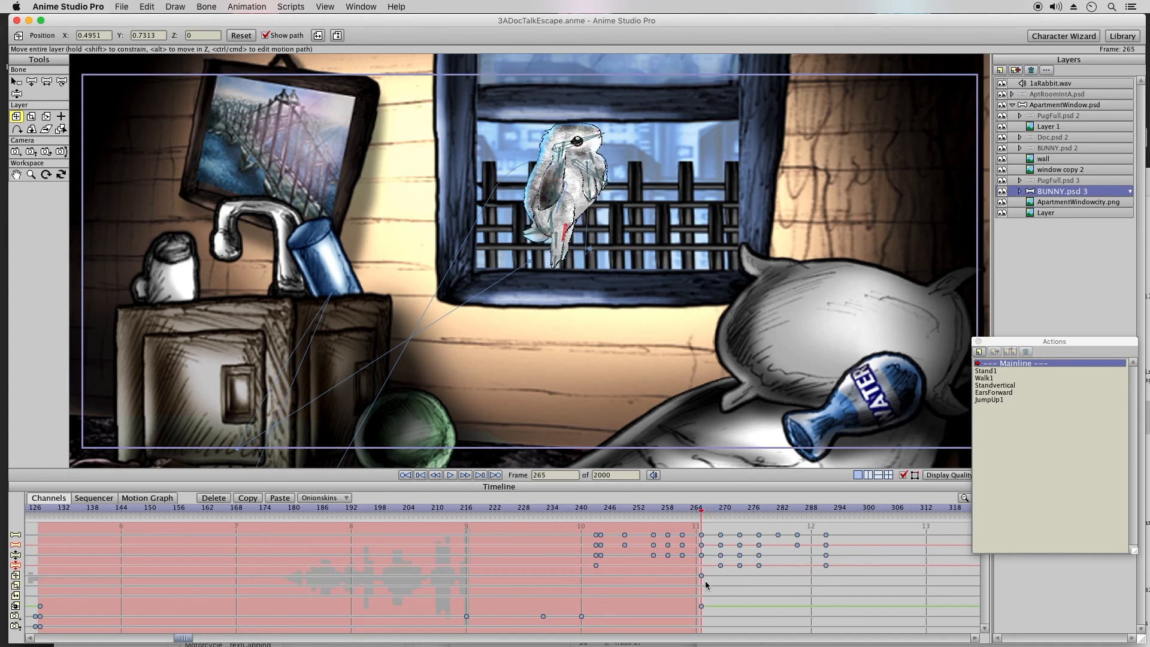
pyautogui.click(693, 511)
# Step: Lower BUNNY.psd 3 behind the sill at frame 273, and drop it to about X 0.4517, Y -0.2573 at frame 277
pyautogui.moveTo(706, 513); pyautogui.dragTo(743, 510)
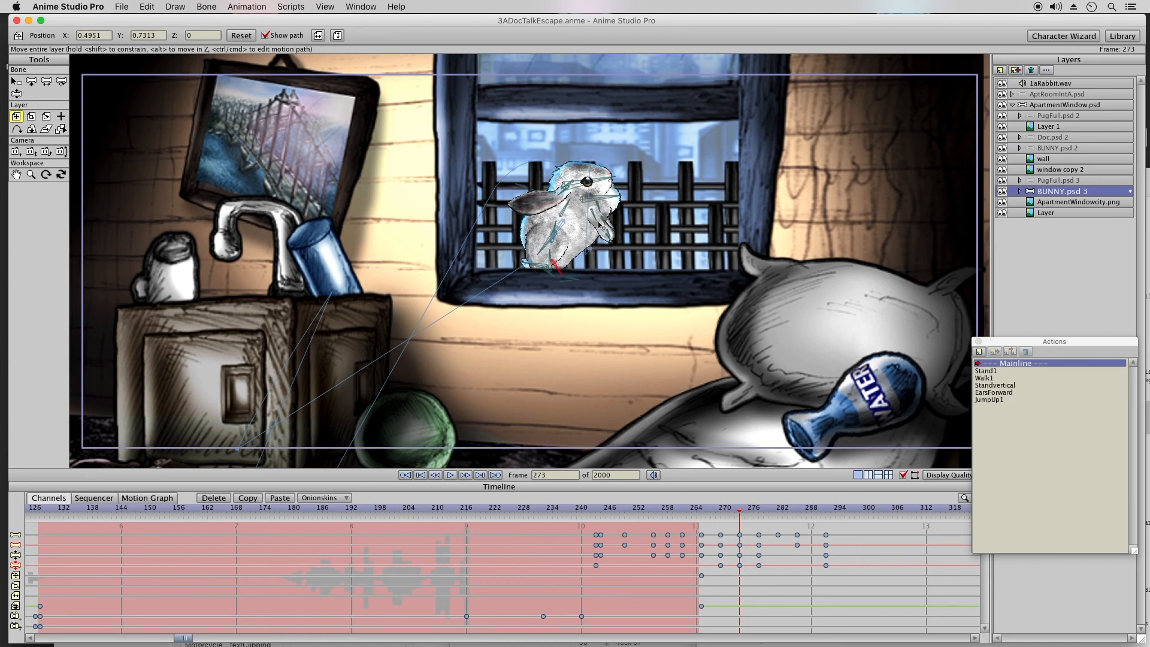
pyautogui.moveTo(597, 240); pyautogui.dragTo(622, 269)
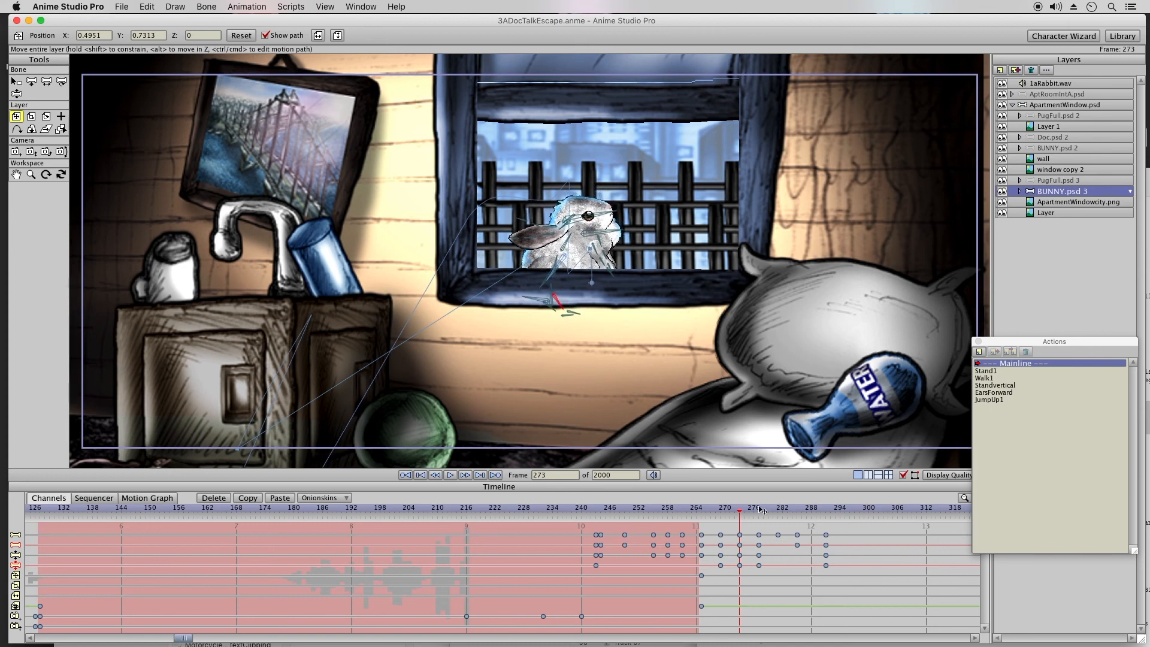
pyautogui.click(759, 513)
pyautogui.moveTo(620, 186); pyautogui.dragTo(611, 293)
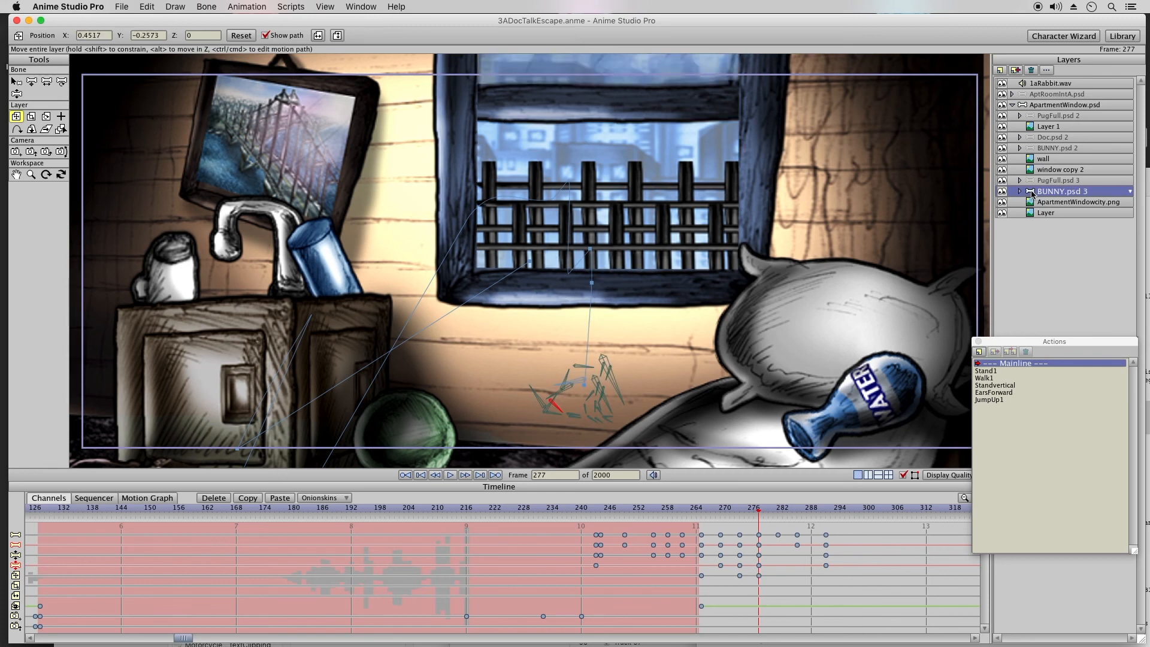
# Step: Hide BUNNY.psd 3 from frame 277 onward and delete its leftover bone keyframes after that frame
pyautogui.doubleClick(759, 605)
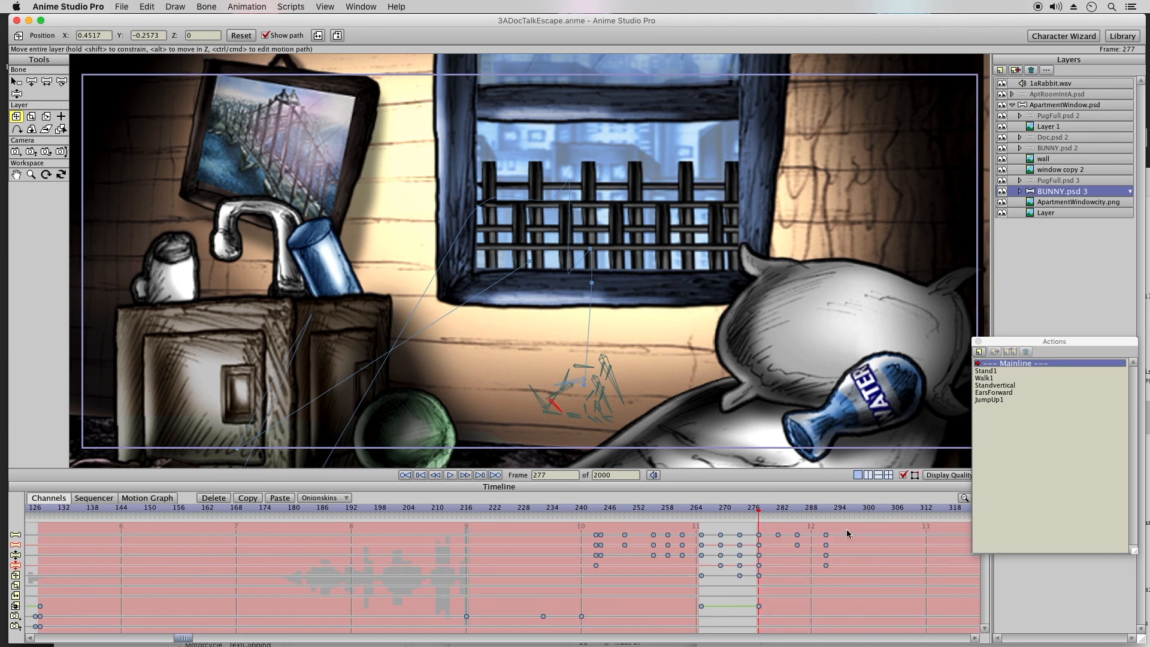
pyautogui.moveTo(843, 529); pyautogui.dragTo(768, 597)
pyautogui.click(226, 499)
# Step: Save the project and scrub through the bunny's walk and window jump up to frame 277
pyautogui.click(119, 7)
pyautogui.click(135, 93)
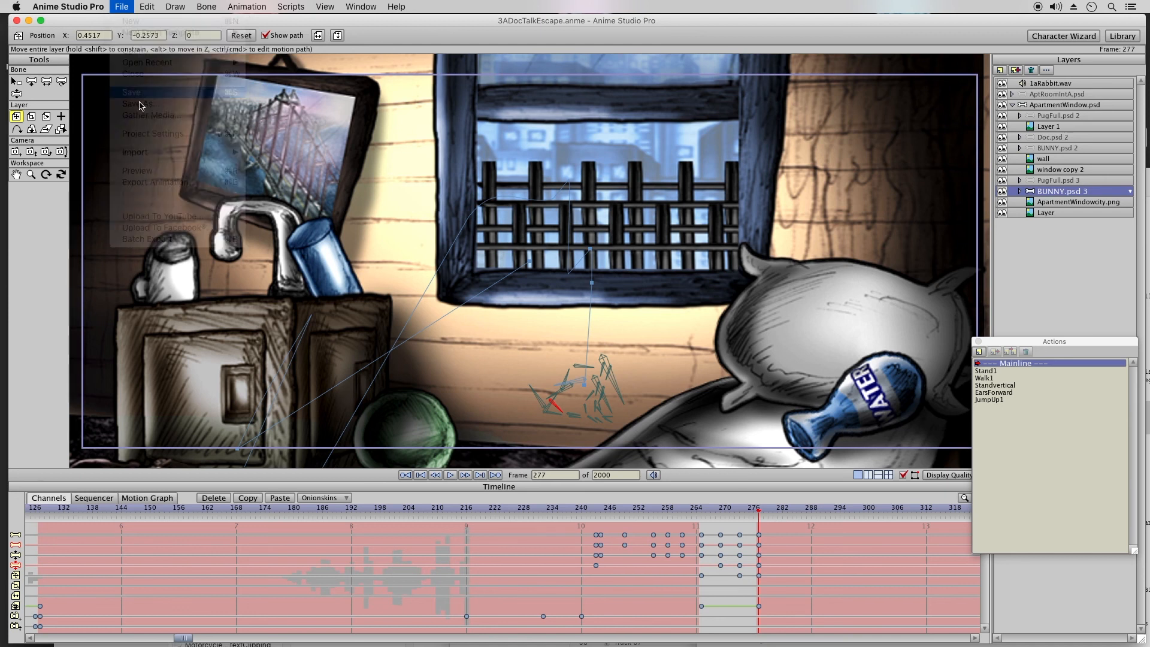
pyautogui.click(208, 514)
pyautogui.moveTo(216, 514); pyautogui.dragTo(756, 520)
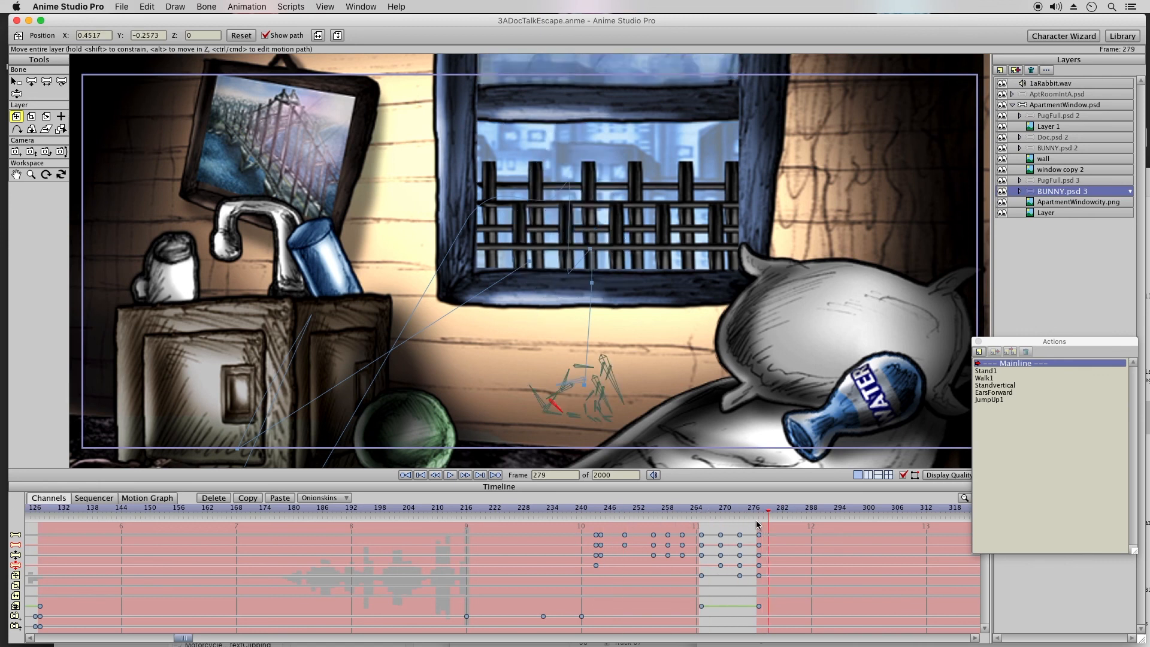
pyautogui.click(903, 475)
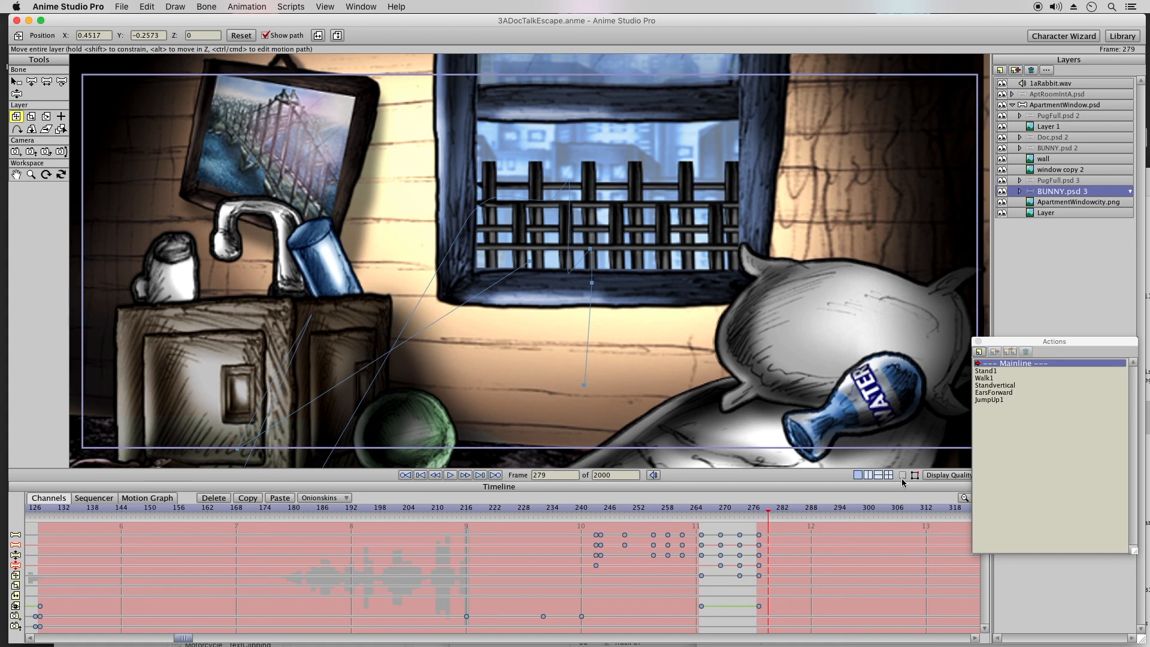
pyautogui.click(429, 514)
pyautogui.click(505, 513)
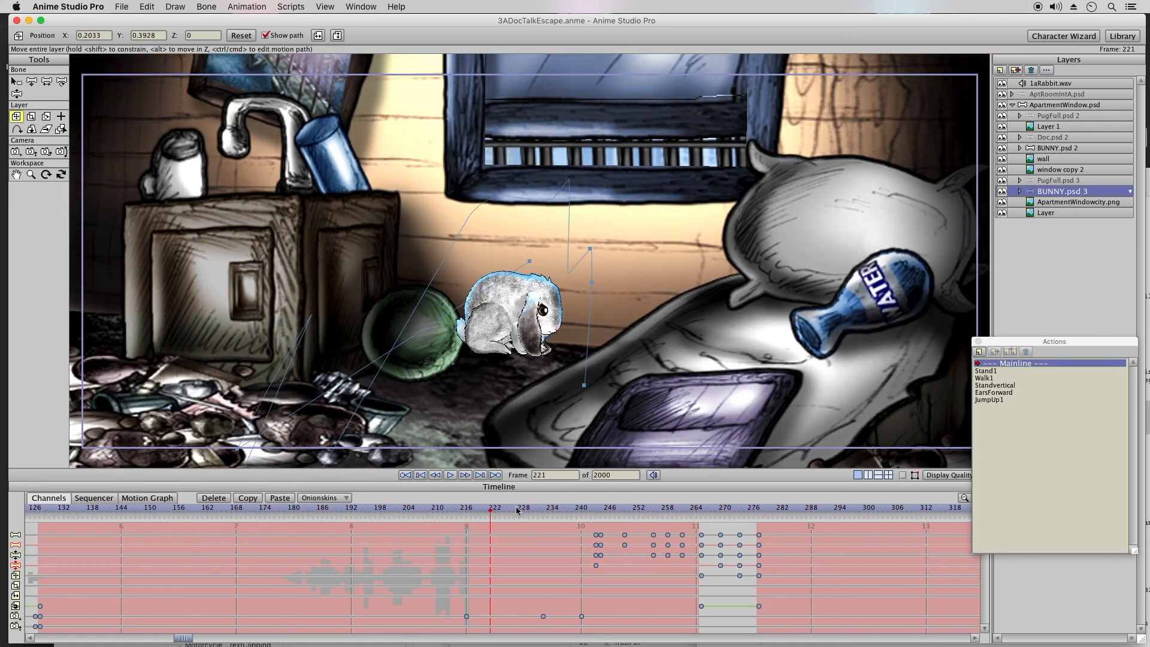
pyautogui.moveTo(534, 504); pyautogui.dragTo(758, 505)
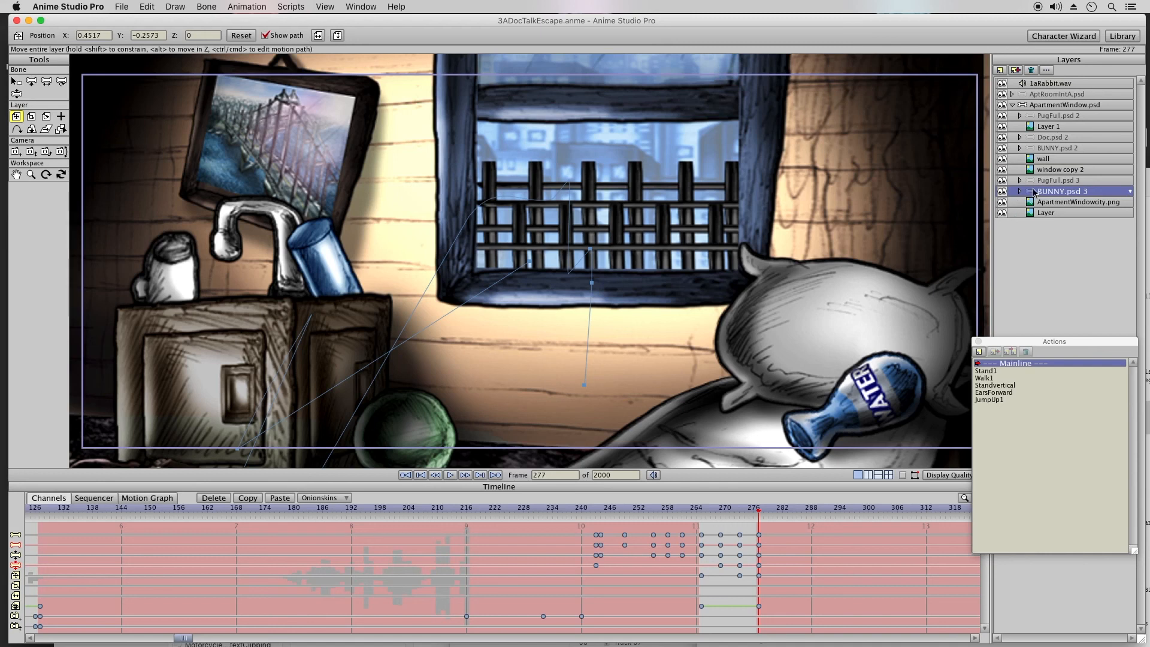
# Step: Select the ApartmentWindow.psd layer group at frame 277
pyautogui.click(1029, 104)
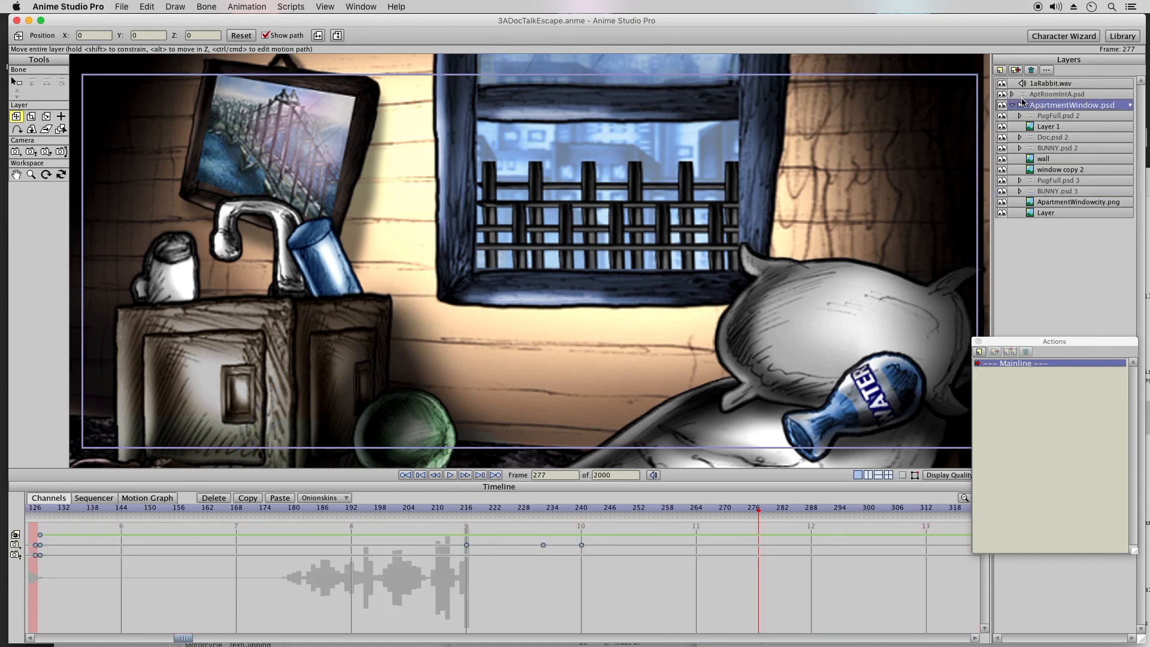